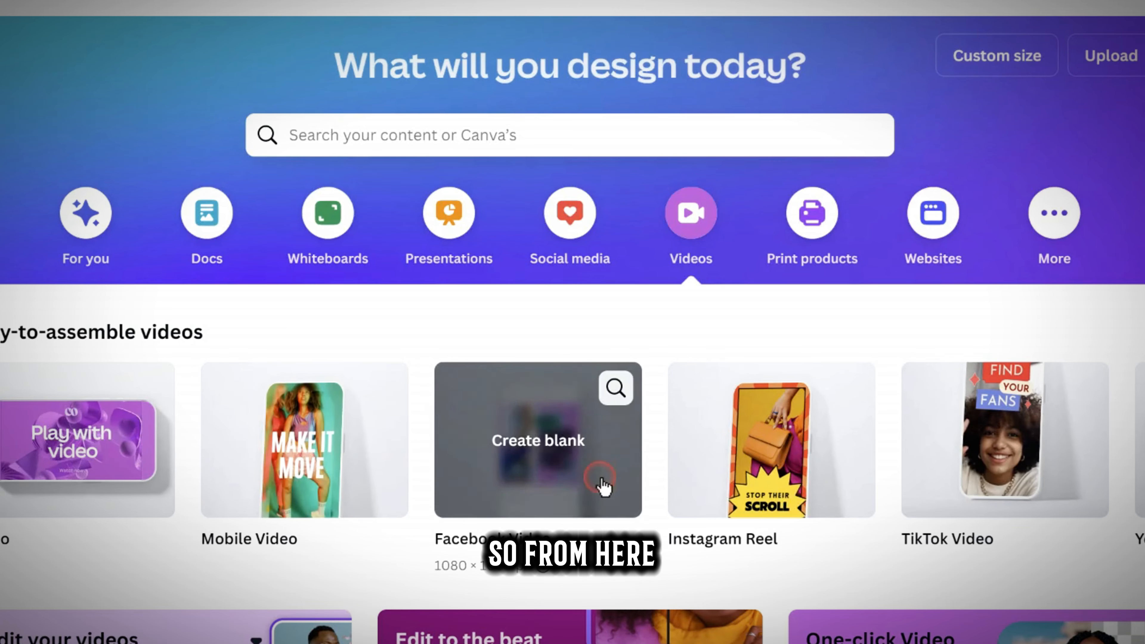
Create a blank 1920 × 1080 px YouTube Video design from the ready-to-assemble video formats.
scroll(573, 439, right, 2)
scroll(572, 440, right, 5)
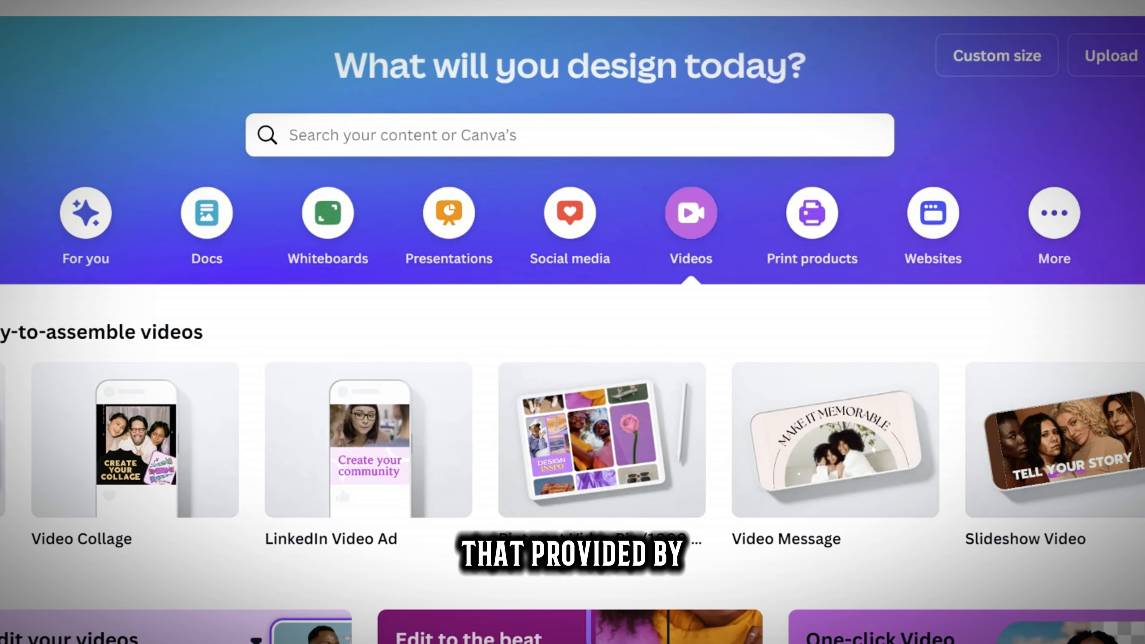
scroll(573, 439, left, 5)
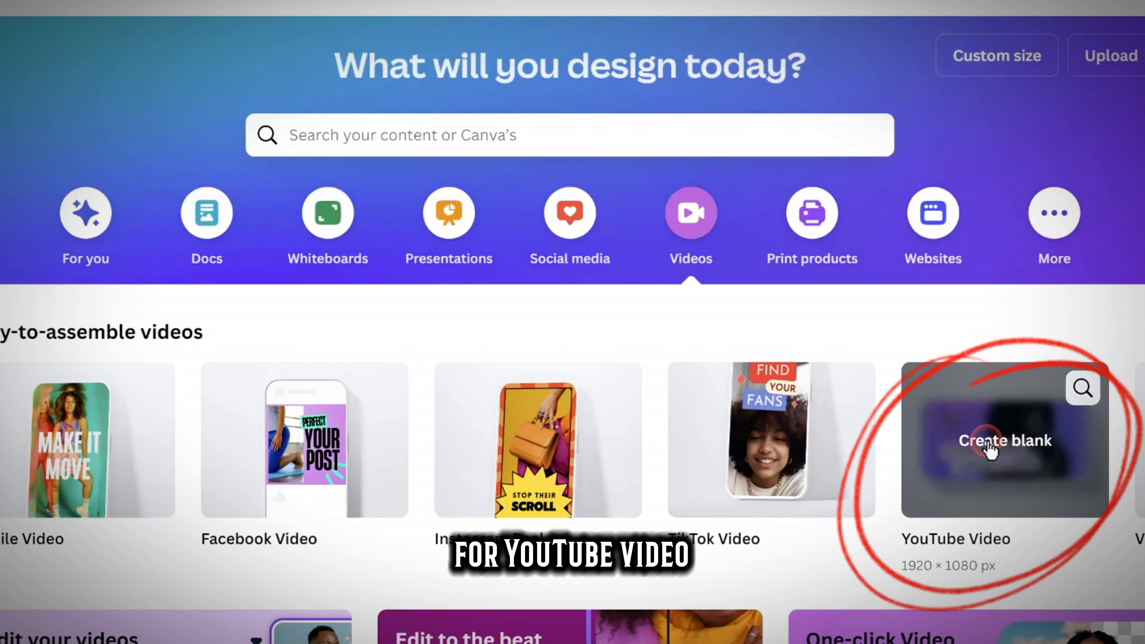
click(990, 448)
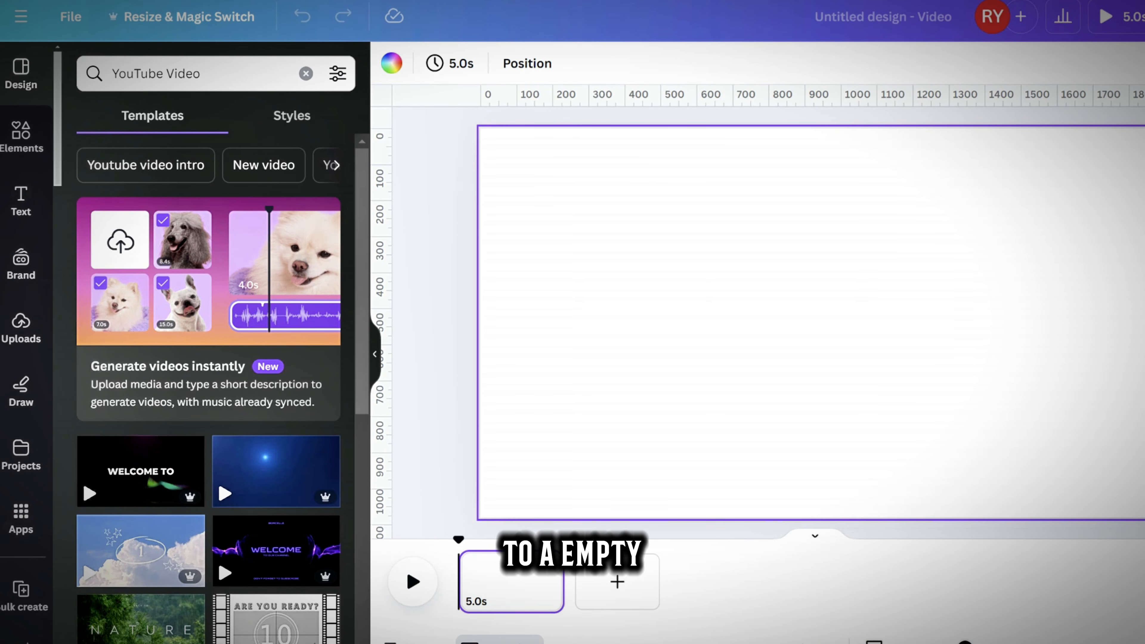
Search the elements for "square" and add a Rectangle shape to the blank page.
click(36, 139)
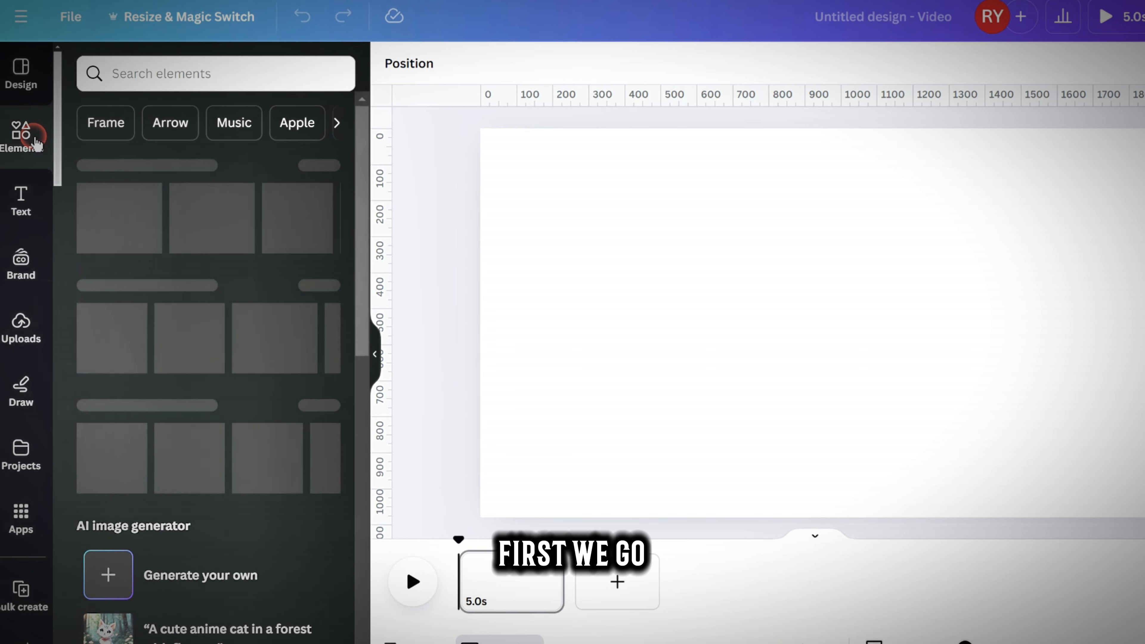
click(140, 76)
text(squarew)
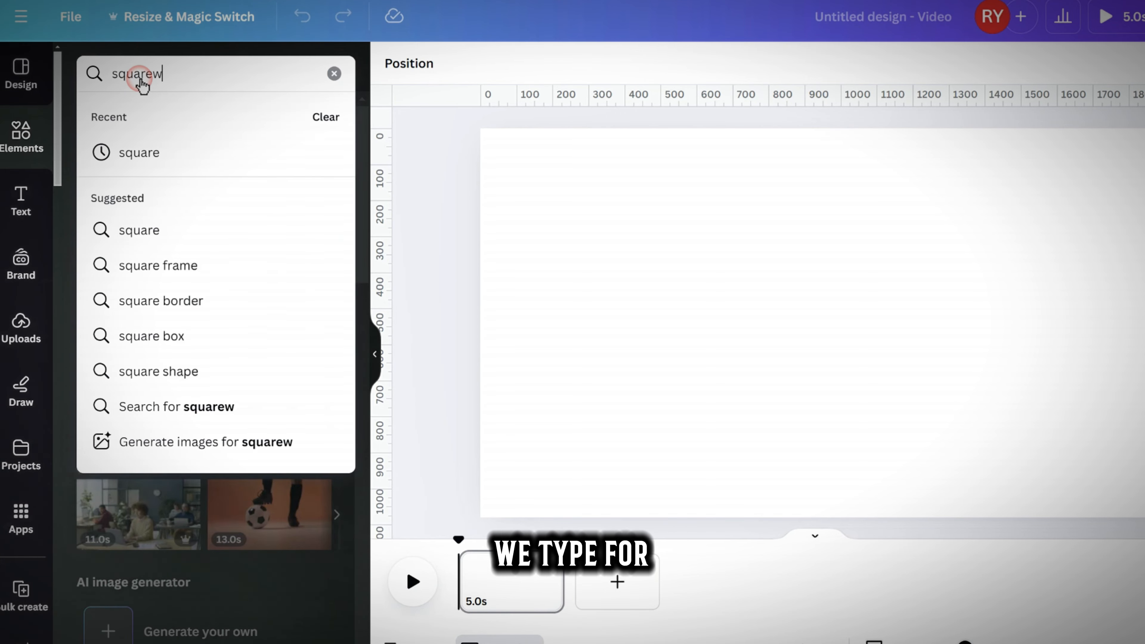
key(BackSpace)
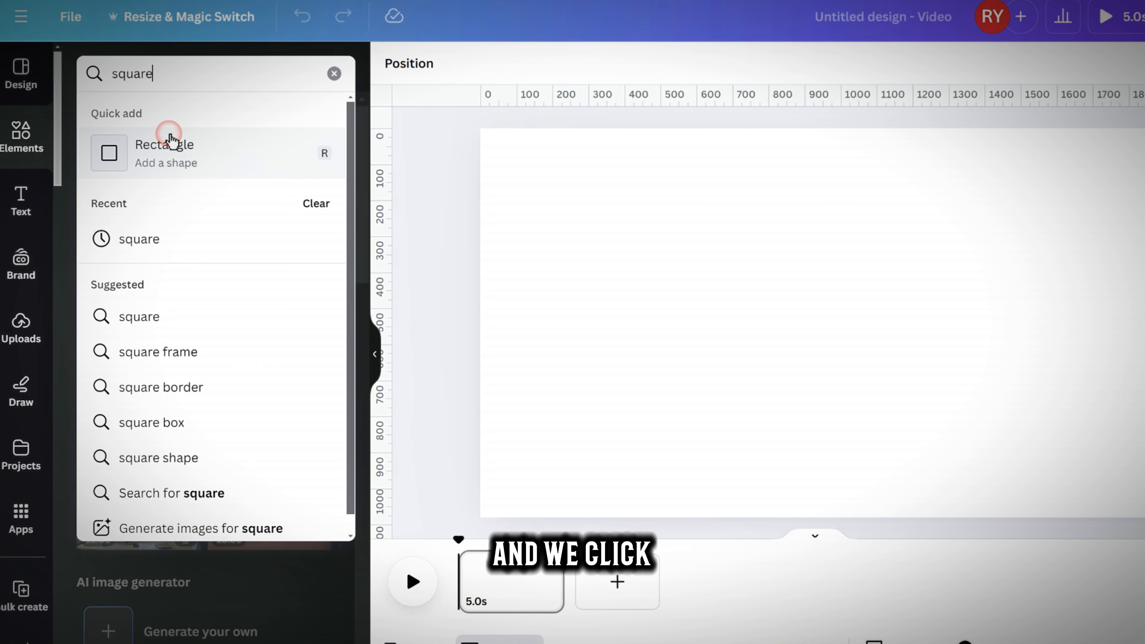
click(167, 142)
click(770, 310)
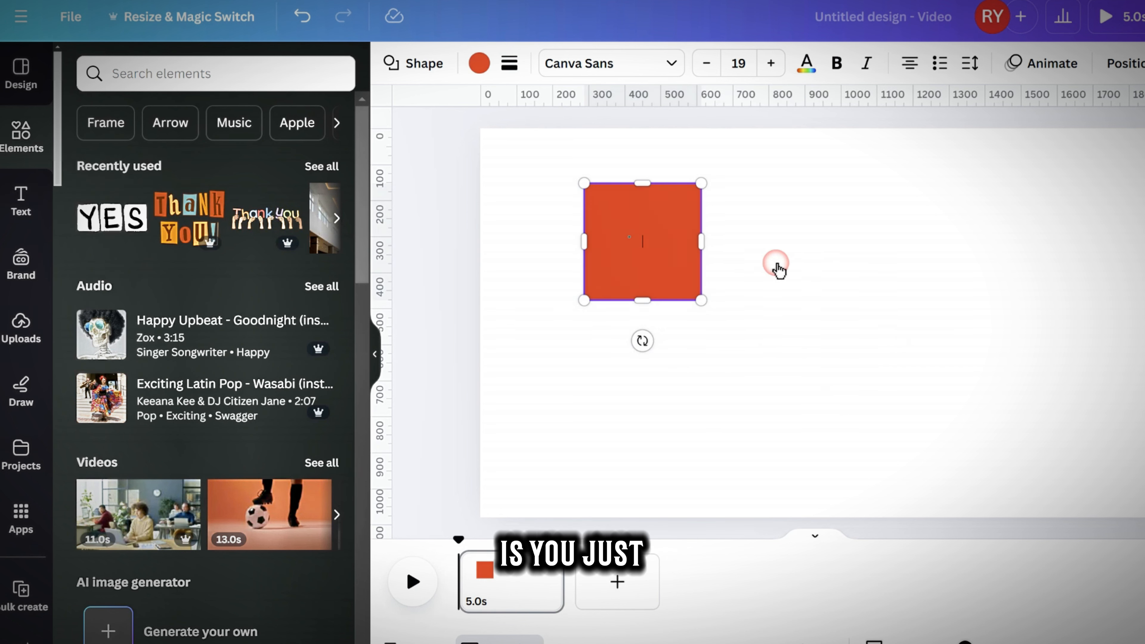
Place the square against the page's upper-left corner and stretch it to cover the whole page.
click(945, 340)
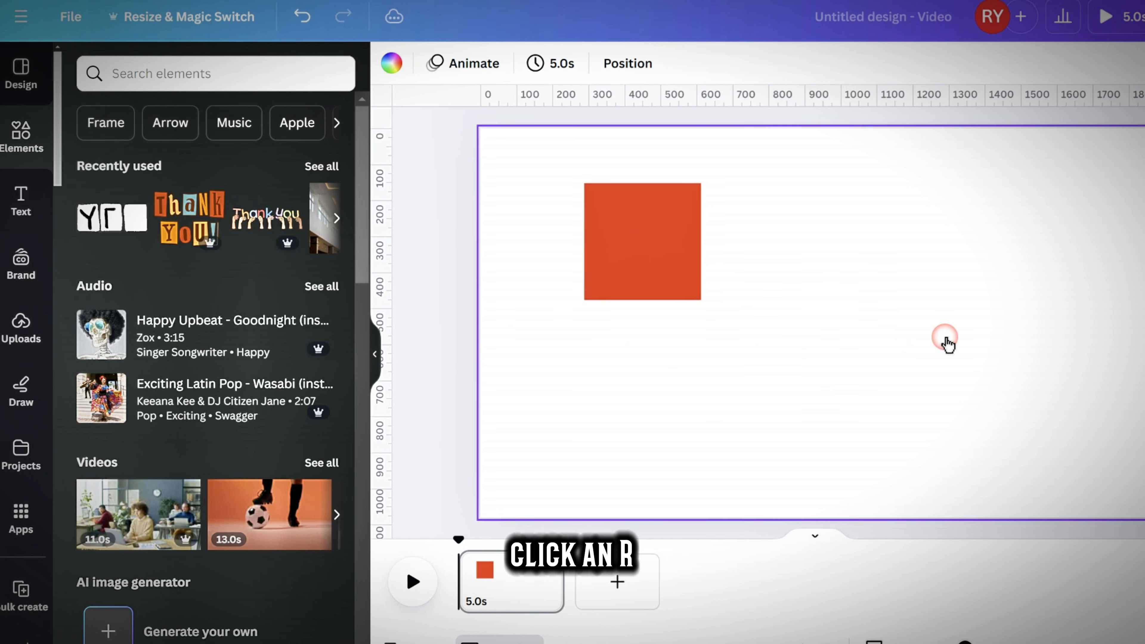
key(r)
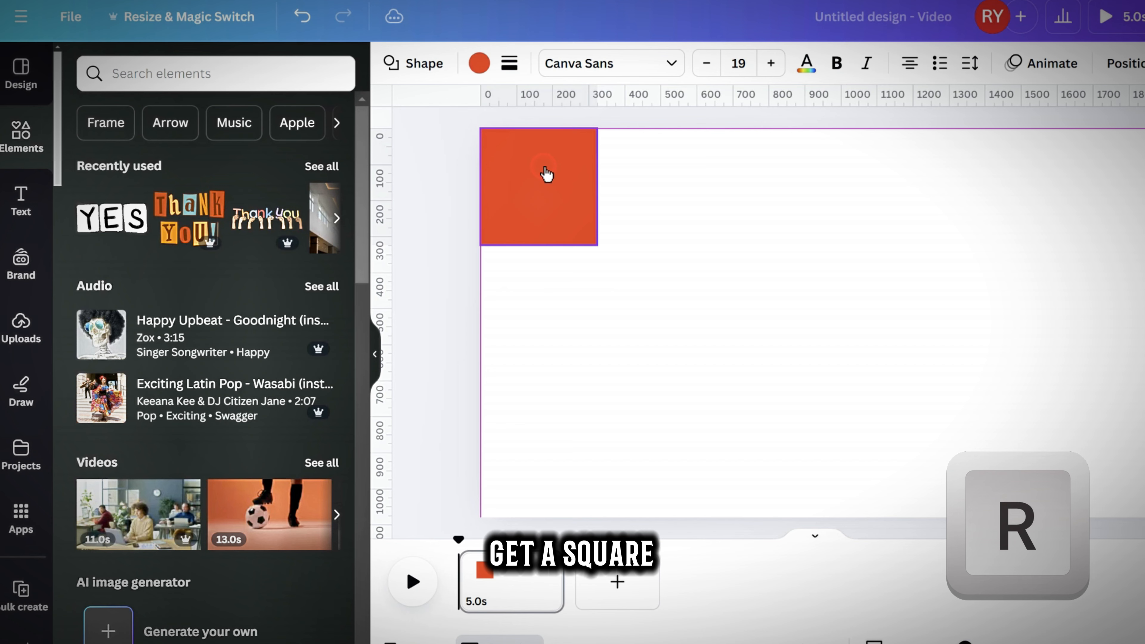
click(546, 173)
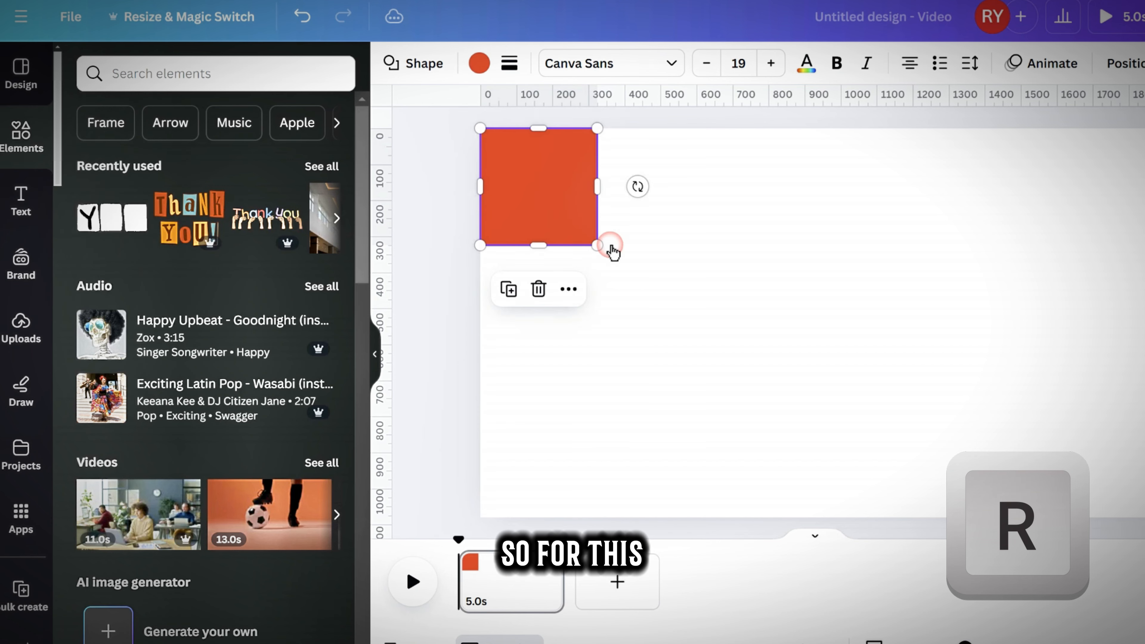
drag(597, 245, 1143, 517)
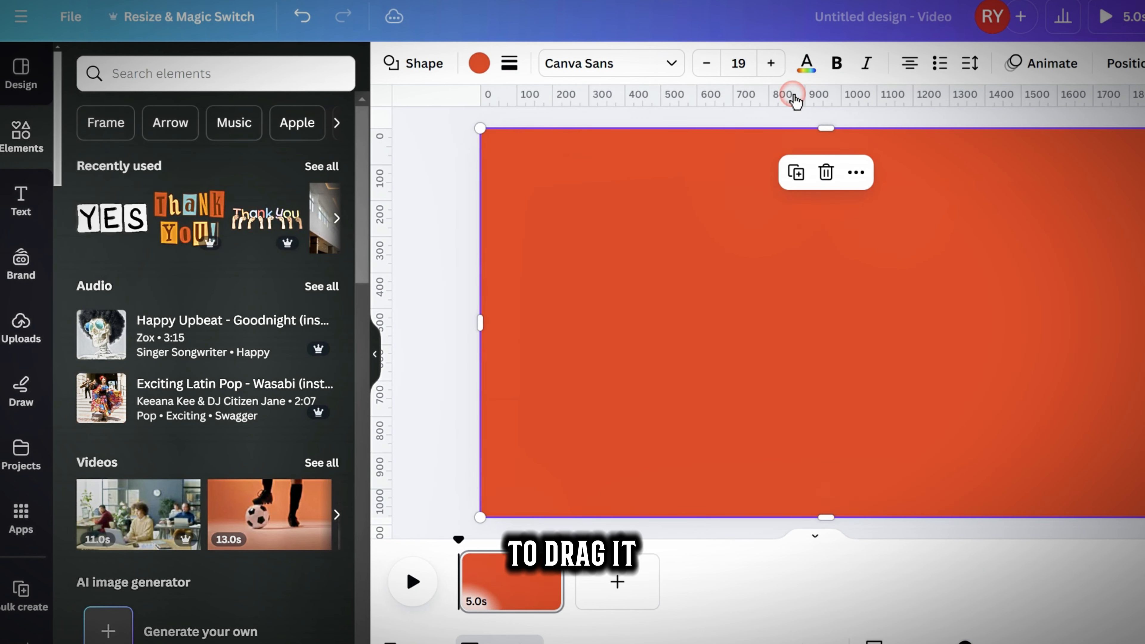
Recolor the full-page rectangle with the near-black color from the Earn With Design logo palette.
click(478, 65)
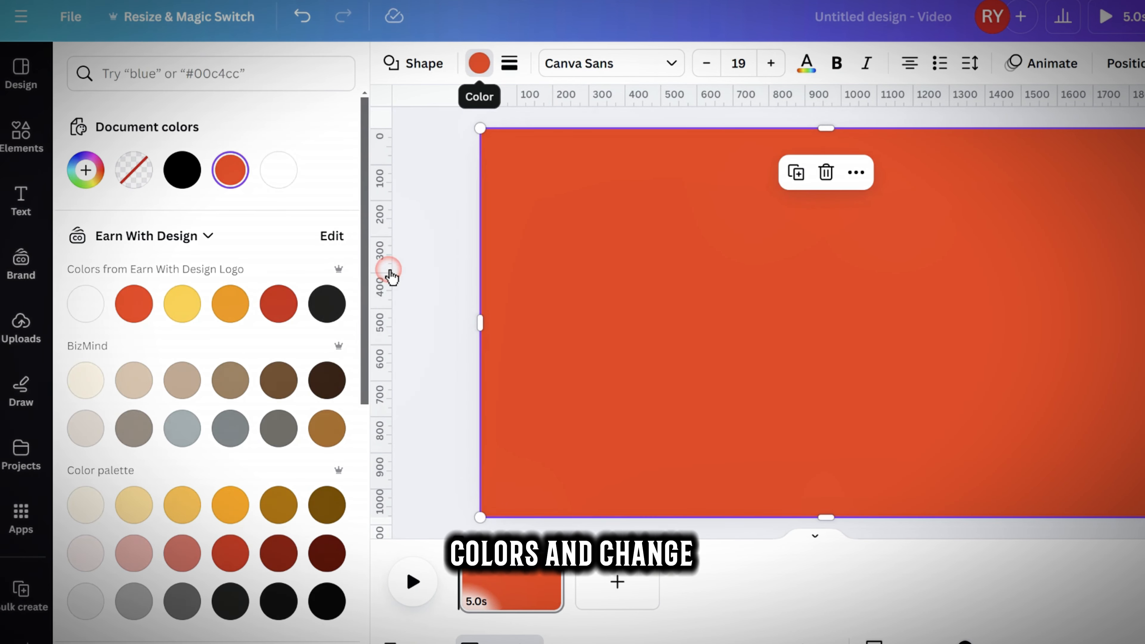
click(326, 316)
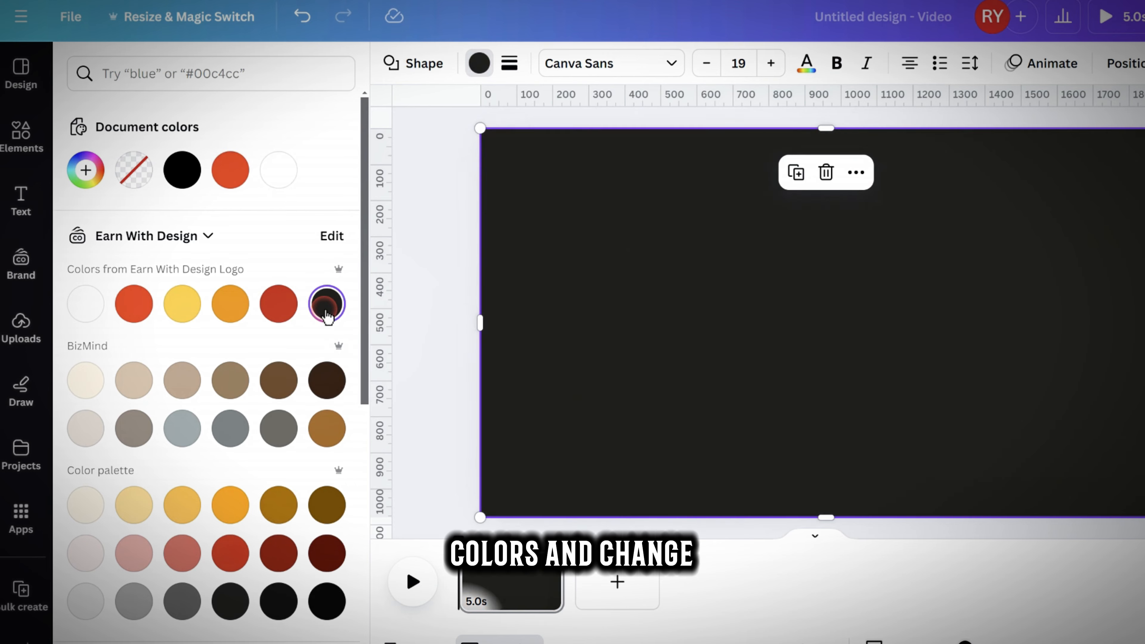
click(434, 267)
click(436, 271)
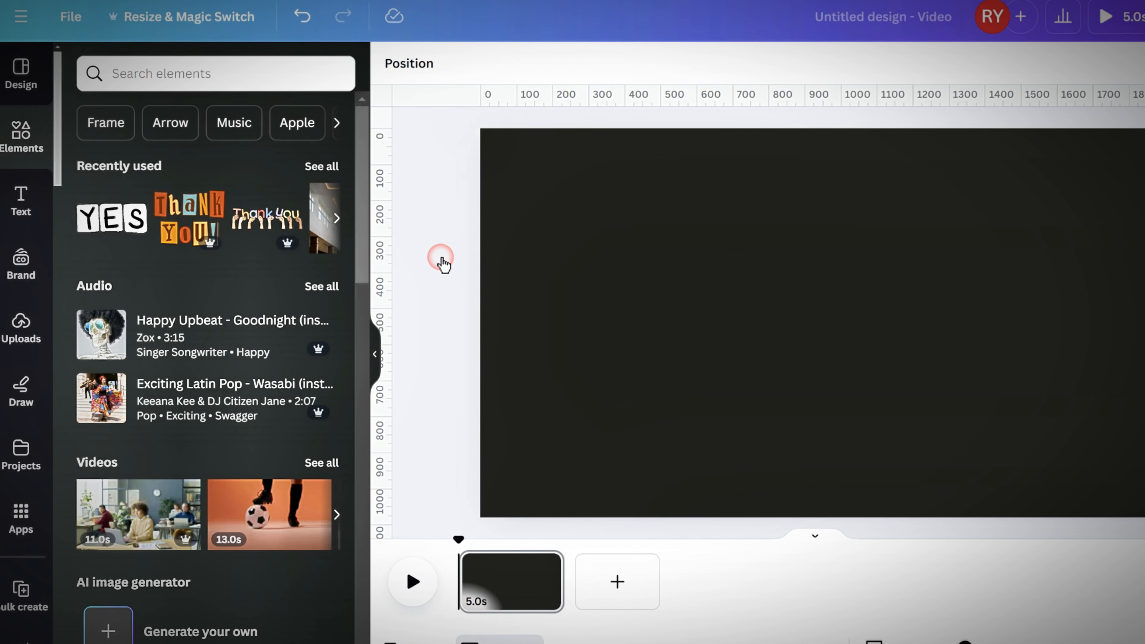
Add a heading reading "Top 5 Countries" and place it slightly above the middle of the page.
click(21, 198)
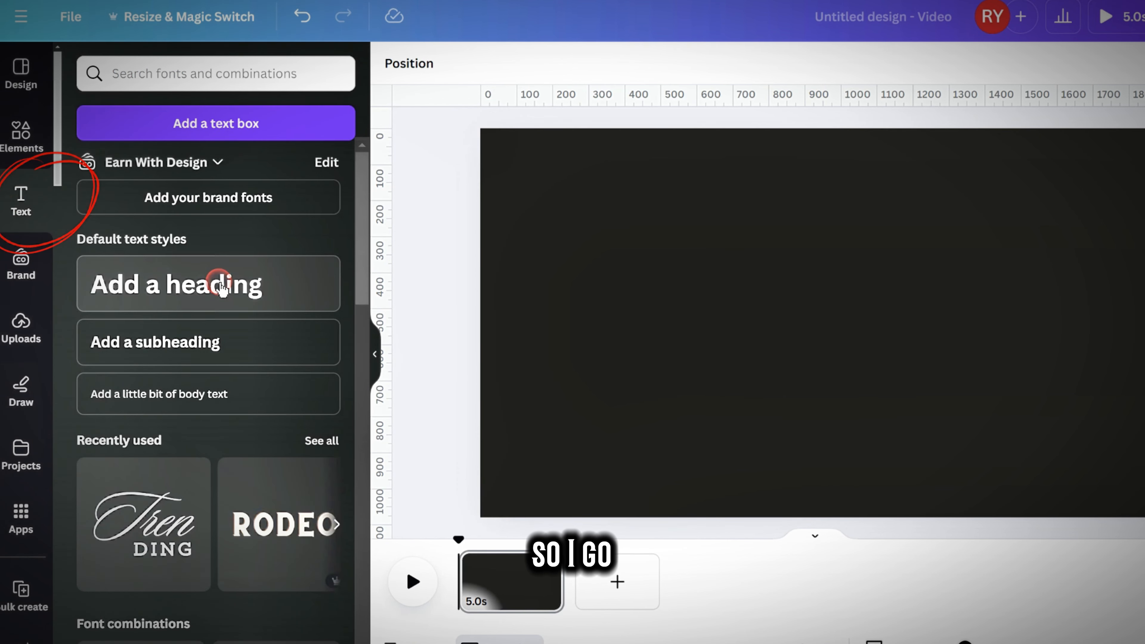
click(222, 287)
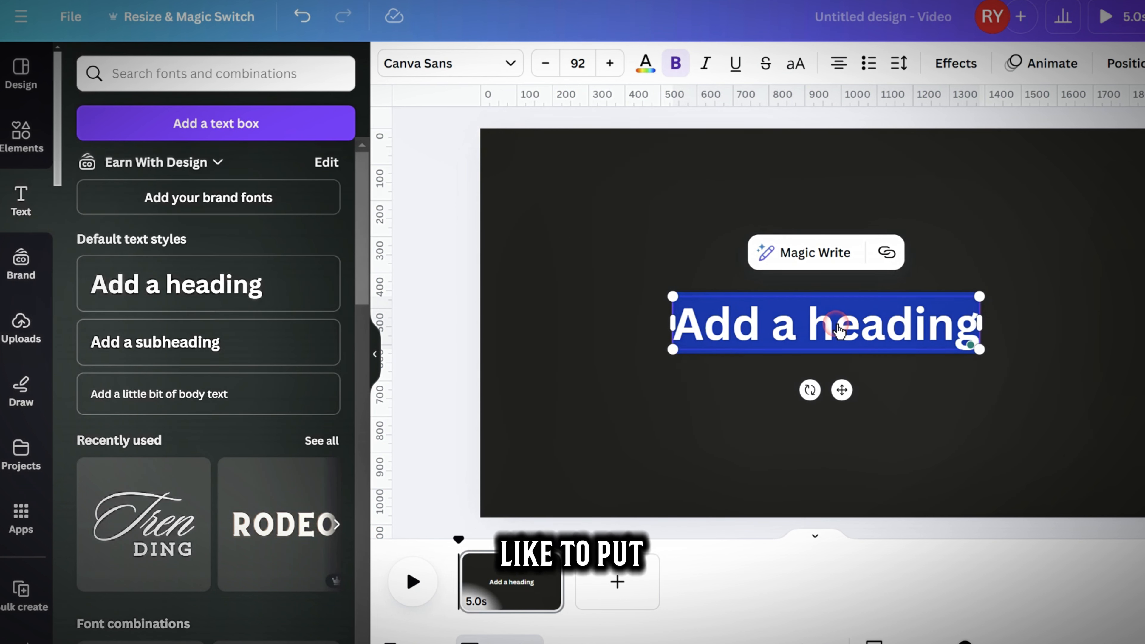
text(Top 5)
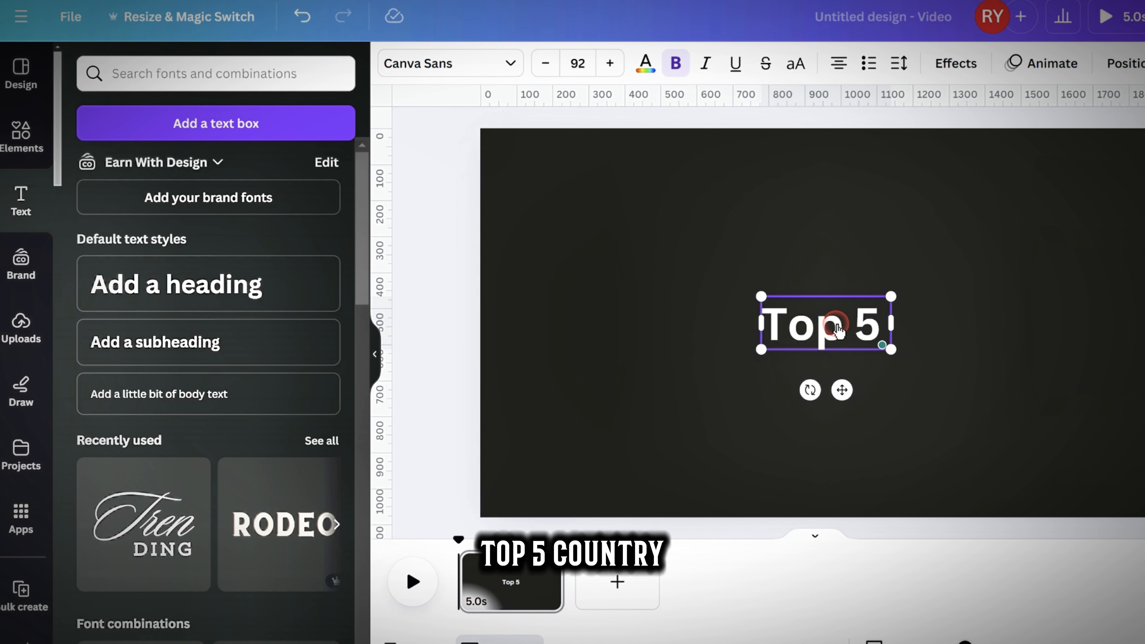
text( Countries)
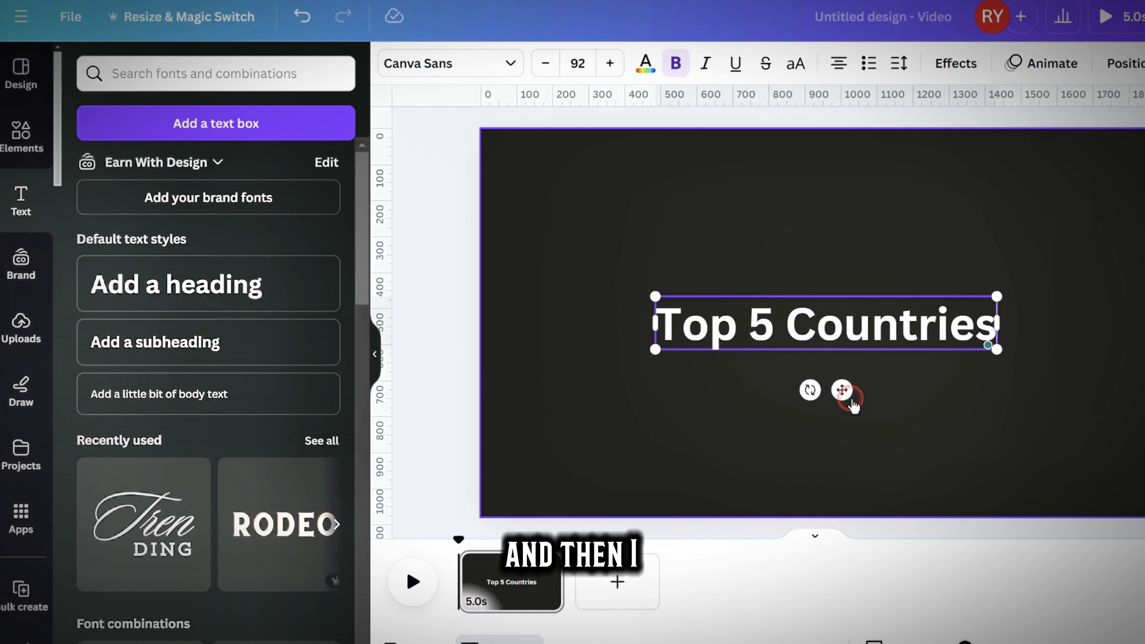
drag(842, 391, 844, 329)
Duplicate the heading, place the copy below the original, and change its text to "Men Love To Live In".
key(ctrl+d)
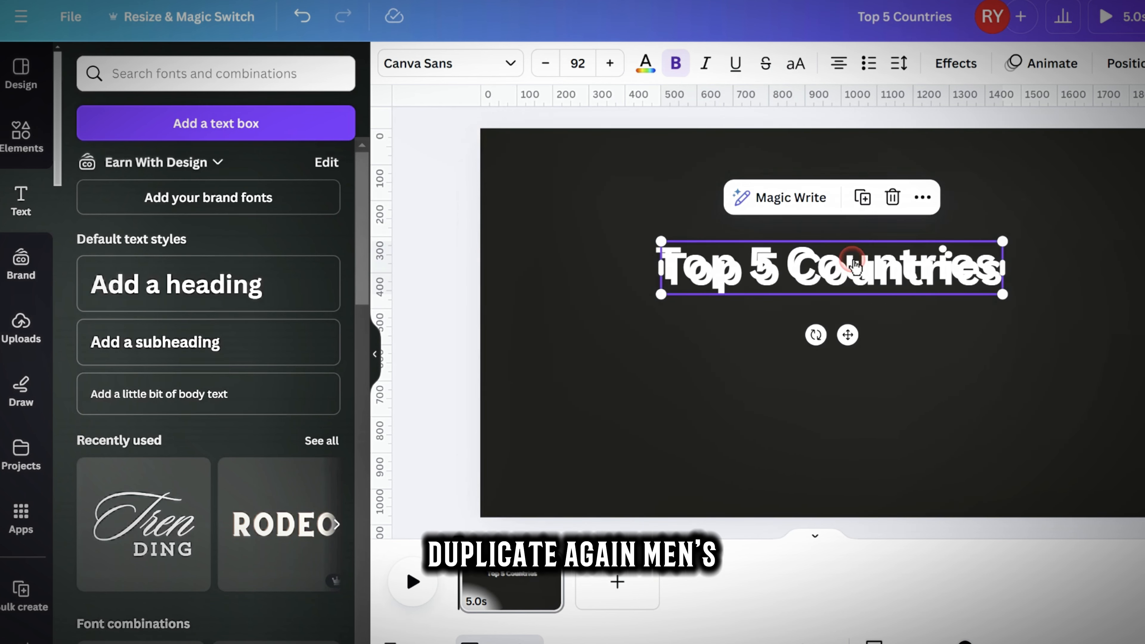
drag(851, 270, 839, 381)
double_click(839, 382)
text(Men)
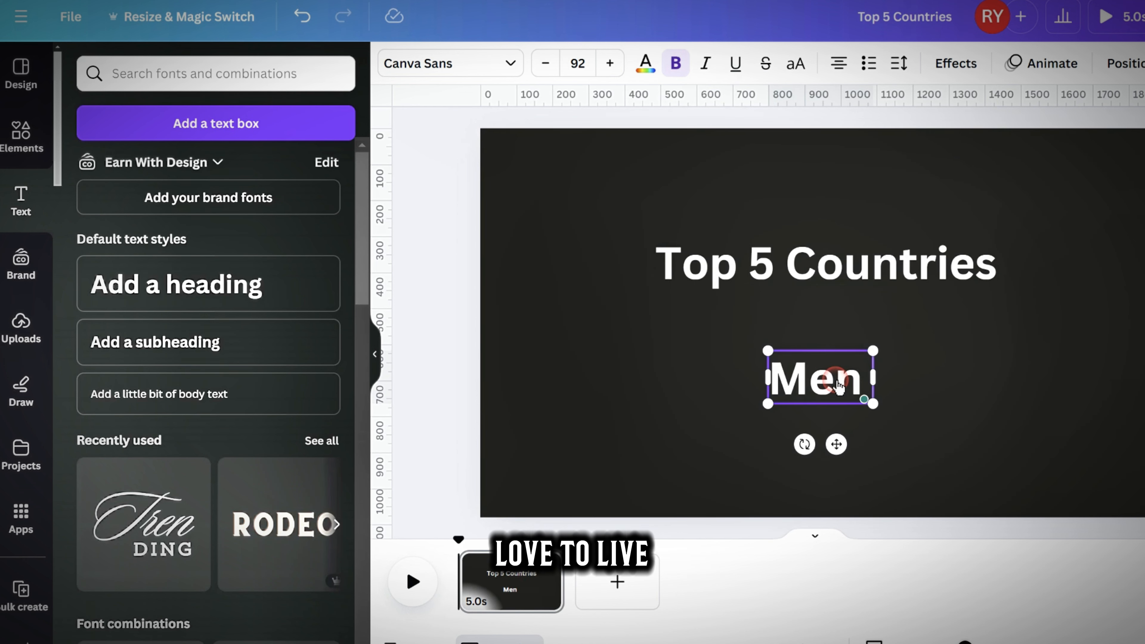
text( Love To L)
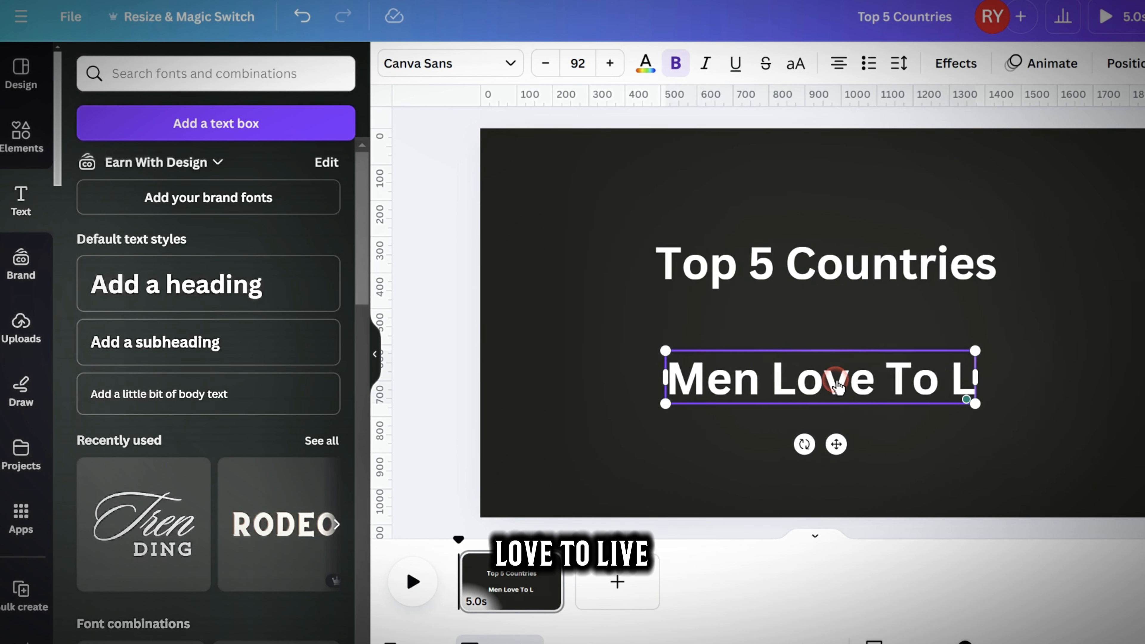
text(ive In)
click(460, 221)
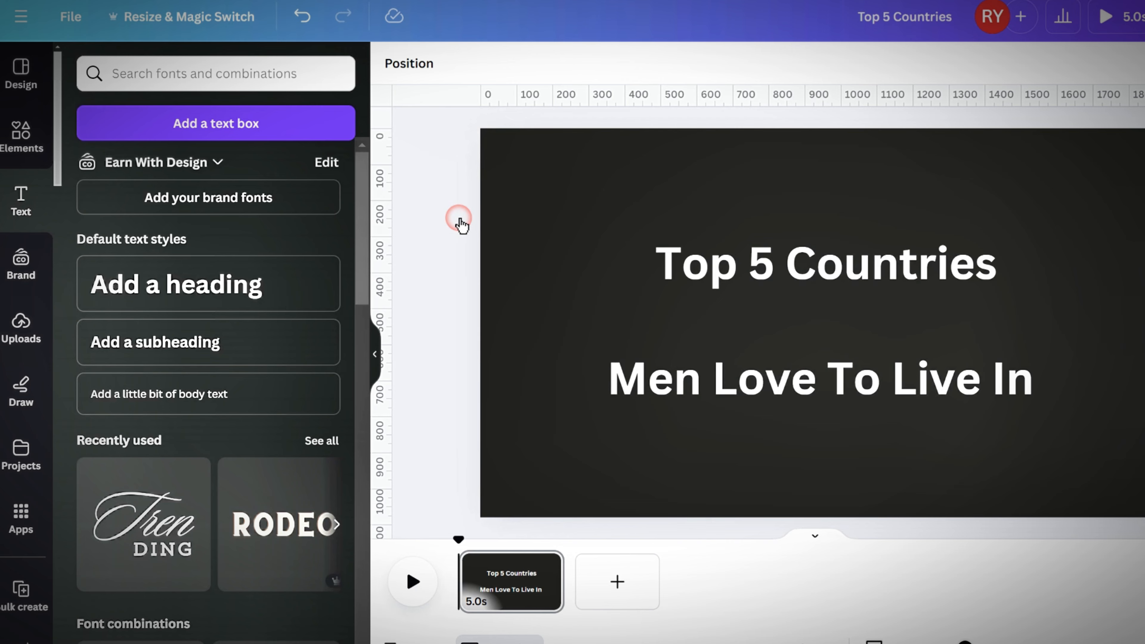
Browse the available fonts and set both heading lines to Norwester.
click(757, 280)
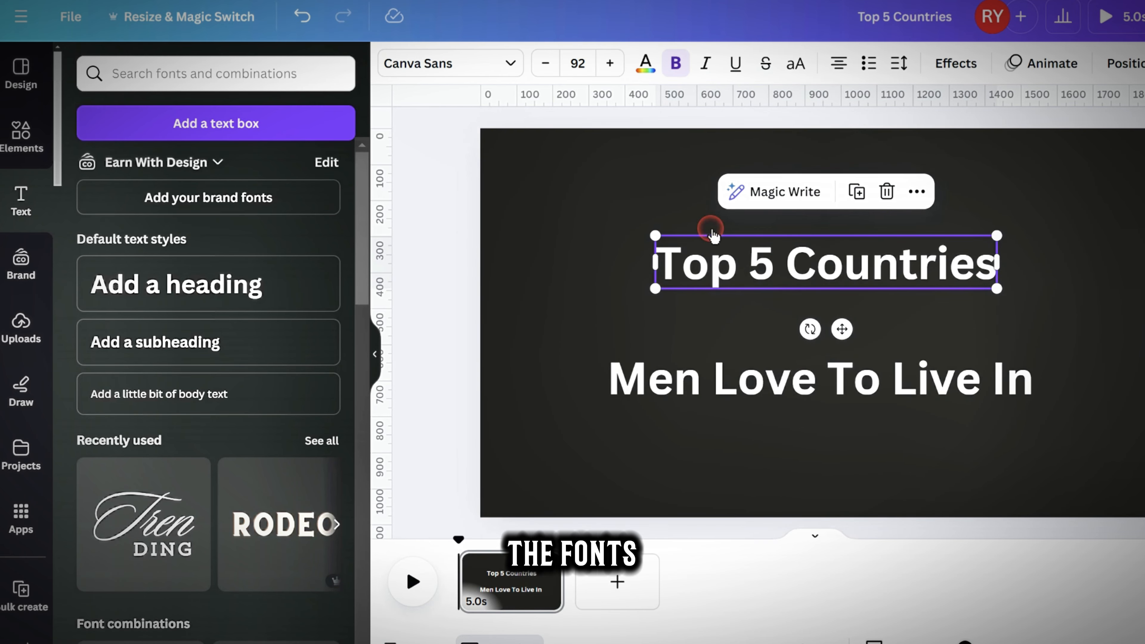
click(460, 65)
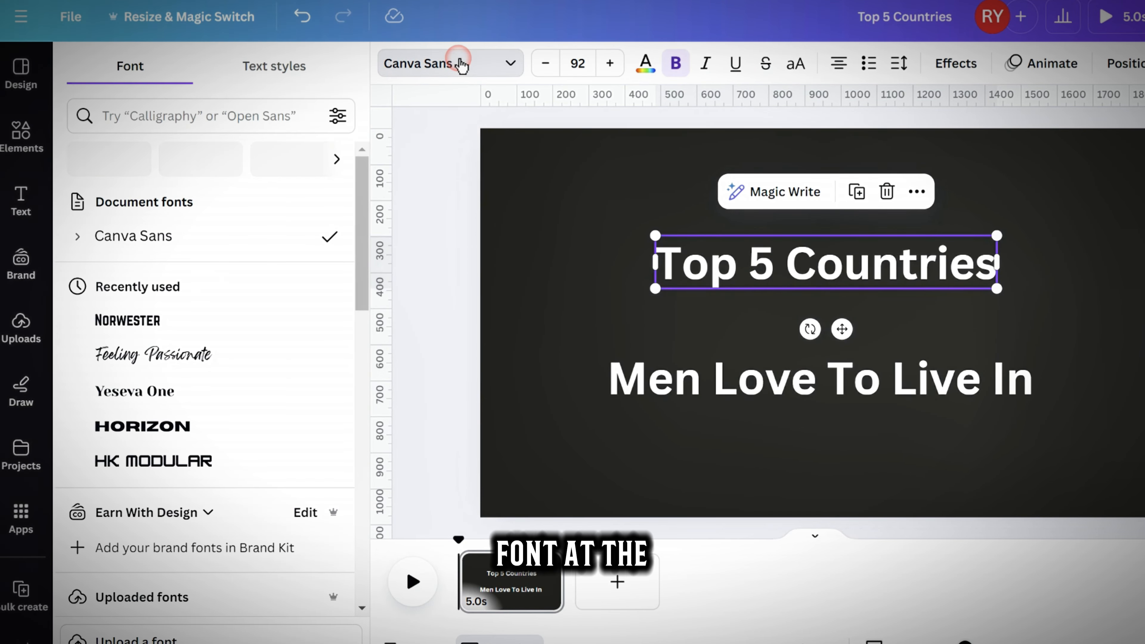
scroll(306, 352, down, 5)
scroll(273, 451, down, 10)
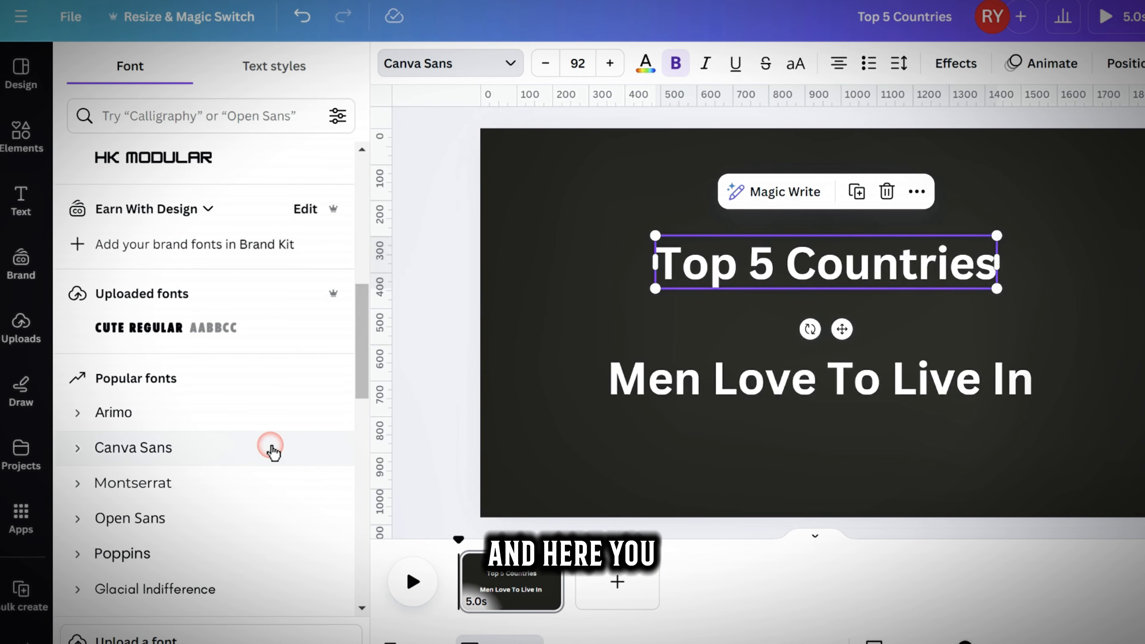
scroll(273, 451, down, 10)
scroll(273, 451, down, 20)
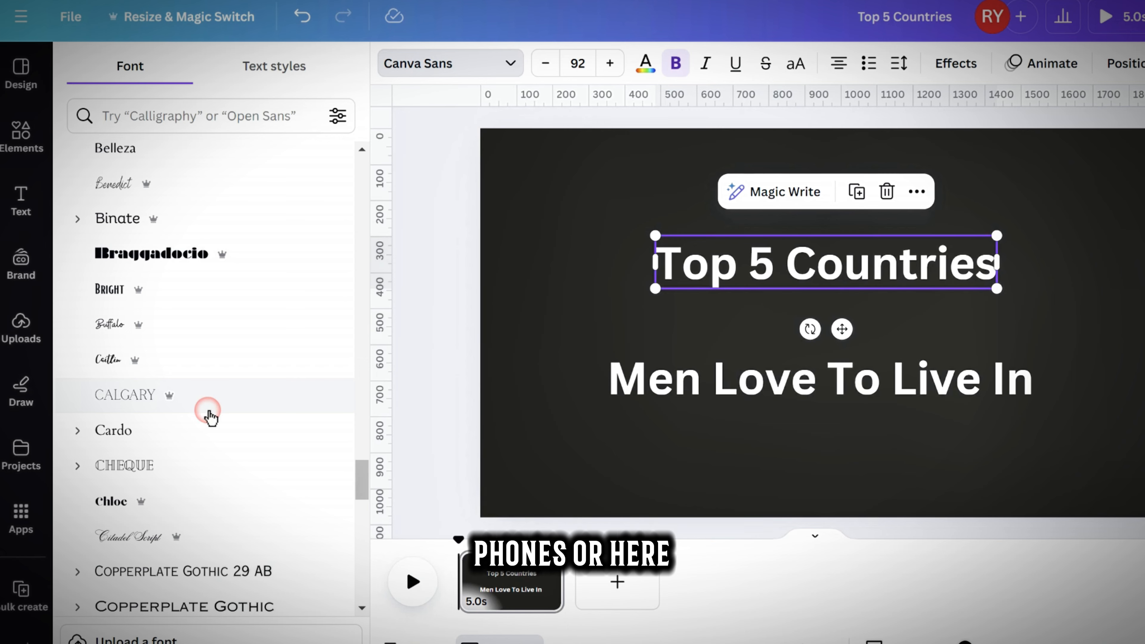
scroll(251, 452, up, 15)
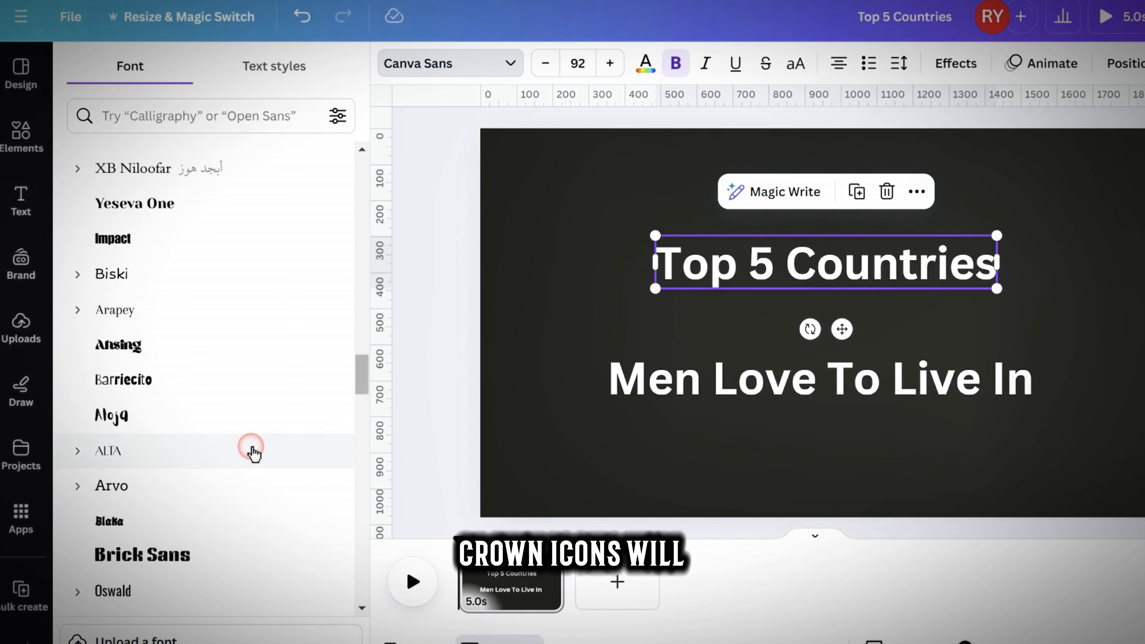
scroll(253, 453, down, 4)
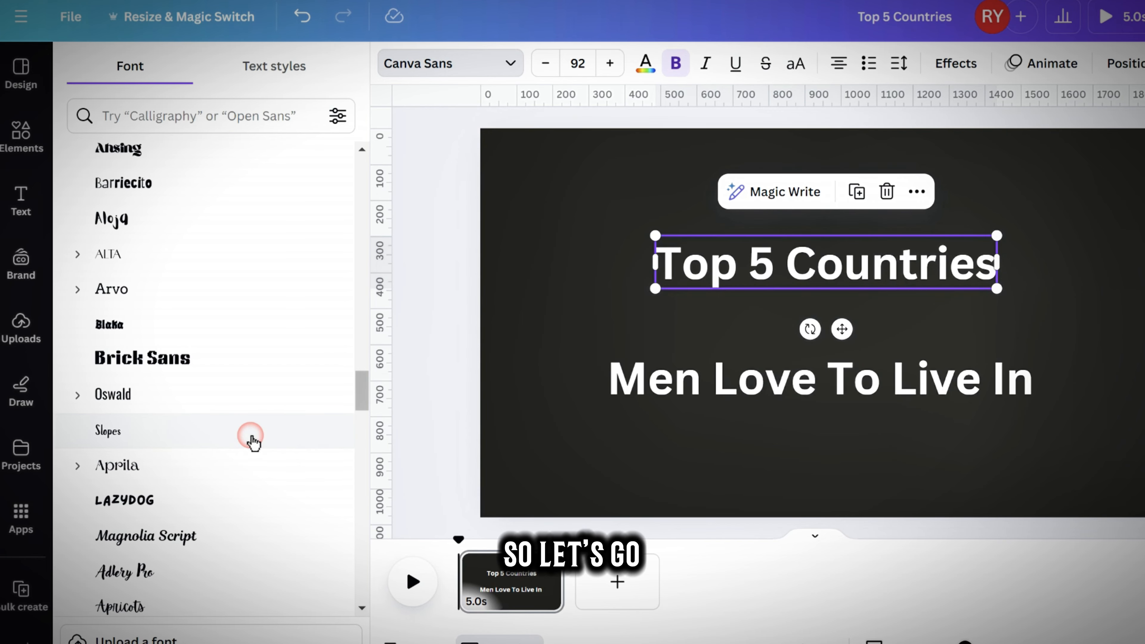
scroll(252, 440, up, 10)
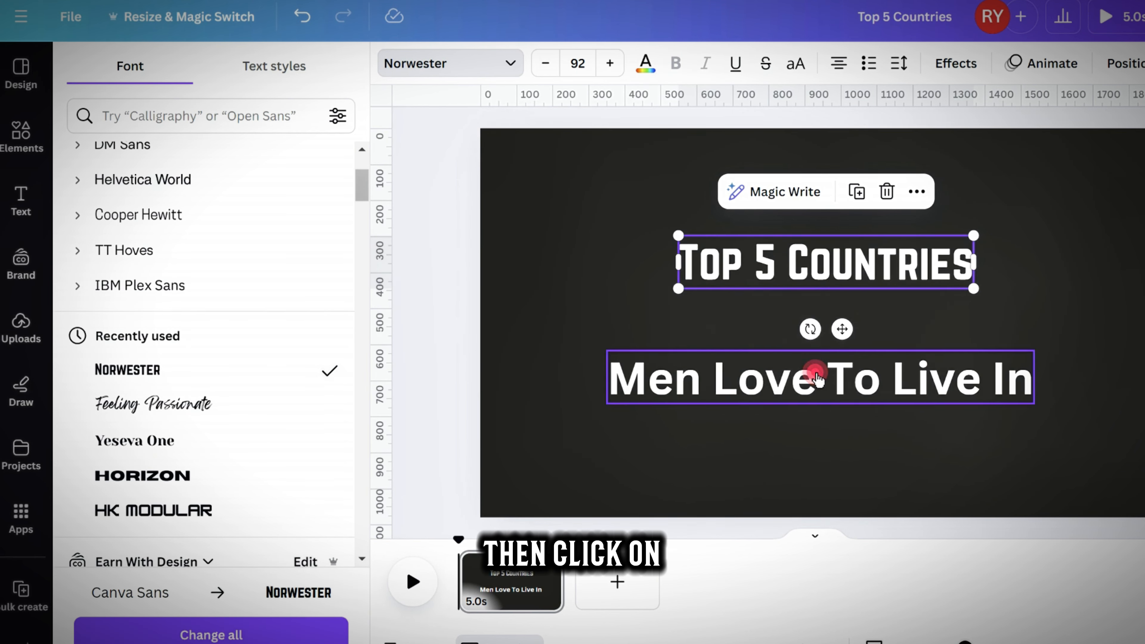
click(808, 370)
click(176, 444)
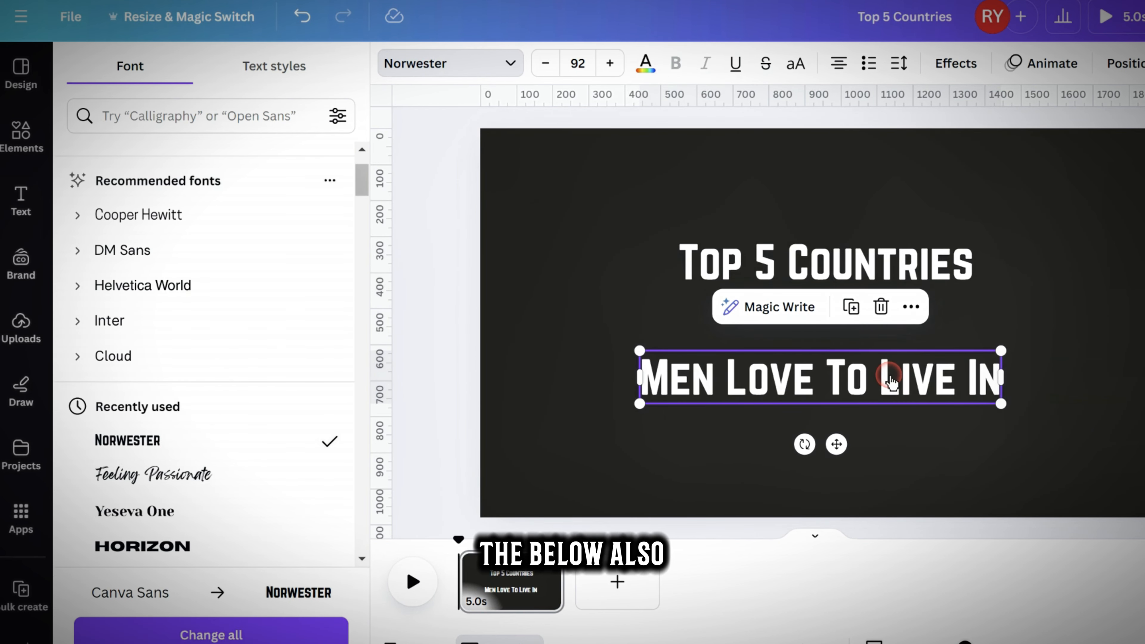
Enlarge "Men Love To Live In" to size 111 and "Top 5 Countries" to size 116, centering both lines horizontally on the page.
drag(640, 403, 569, 451)
drag(825, 387, 874, 389)
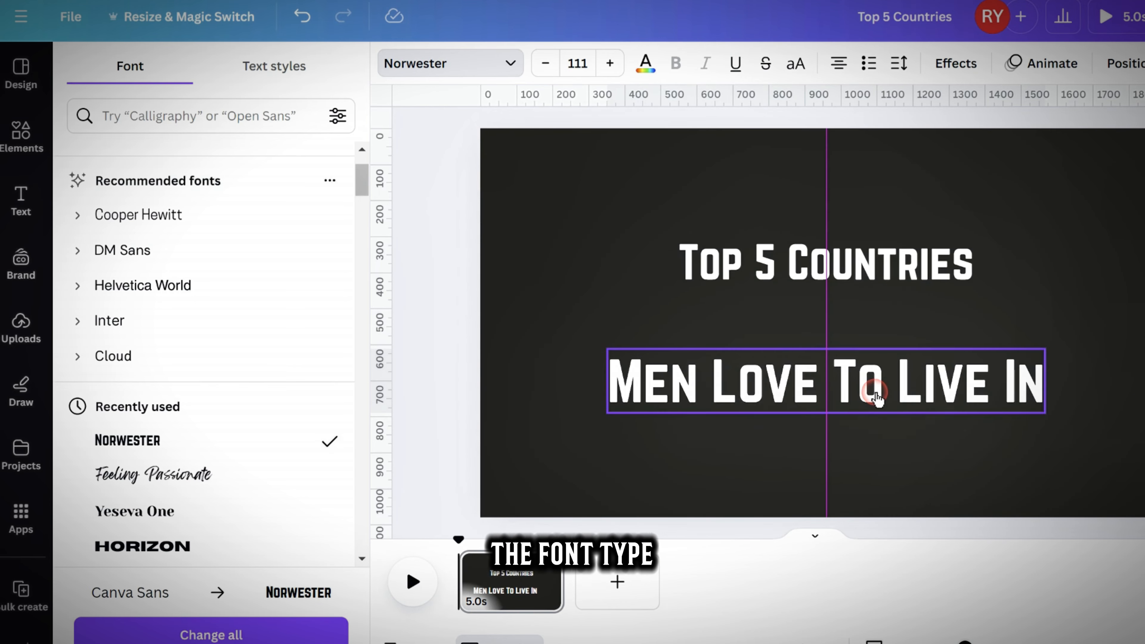
click(689, 260)
drag(678, 236, 652, 213)
drag(840, 262, 853, 268)
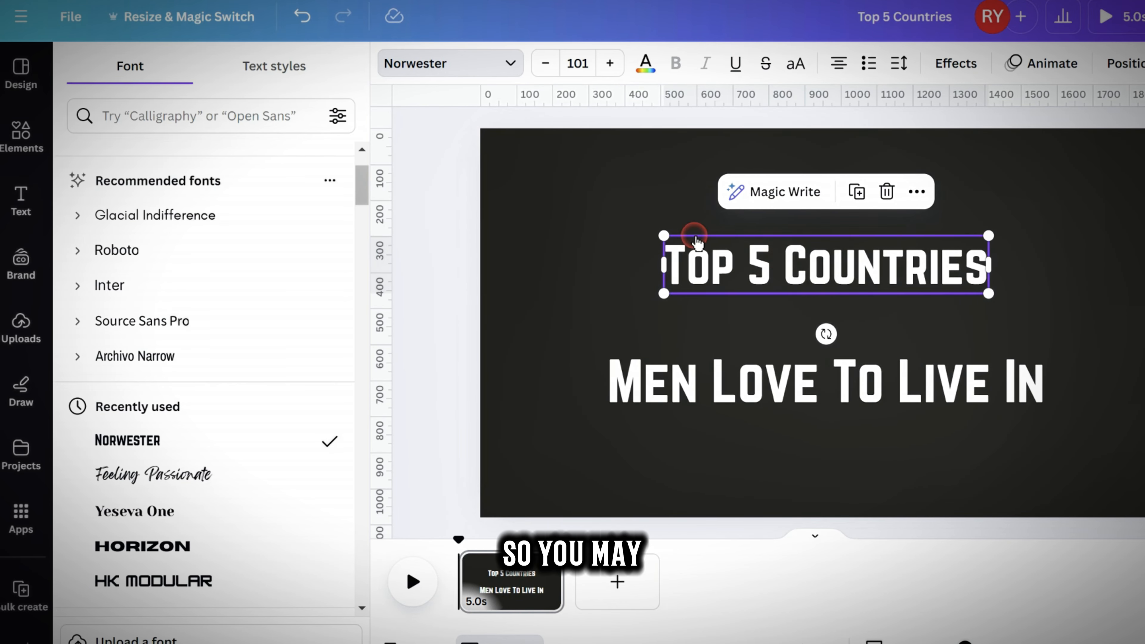
drag(667, 236, 613, 211)
drag(840, 266, 865, 262)
drag(894, 390, 894, 379)
Apply the Shadow effect to the "Top 5 Countries" heading.
click(894, 244)
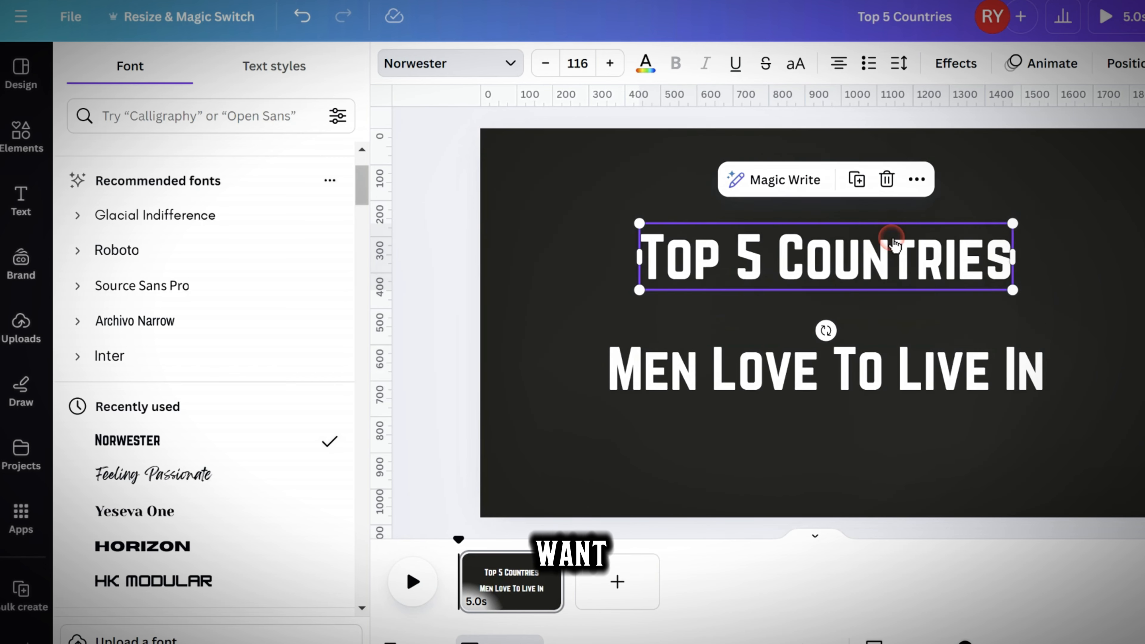
click(956, 65)
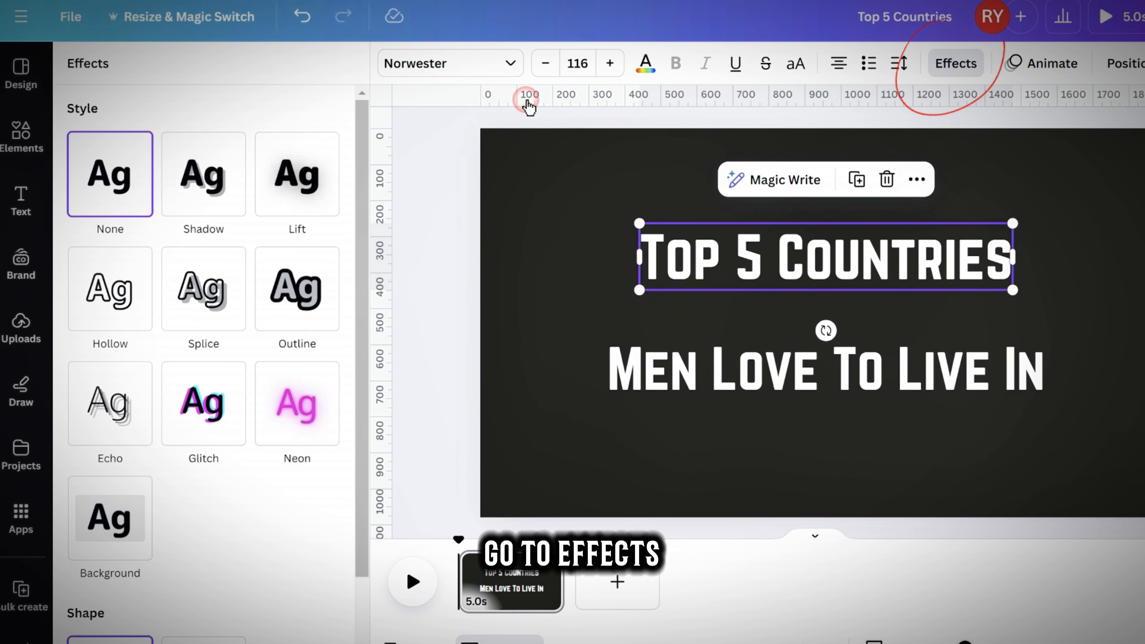
click(216, 187)
Apply the Hollow effect to the "Men Love To Live In" heading, keeping its default thickness.
click(843, 371)
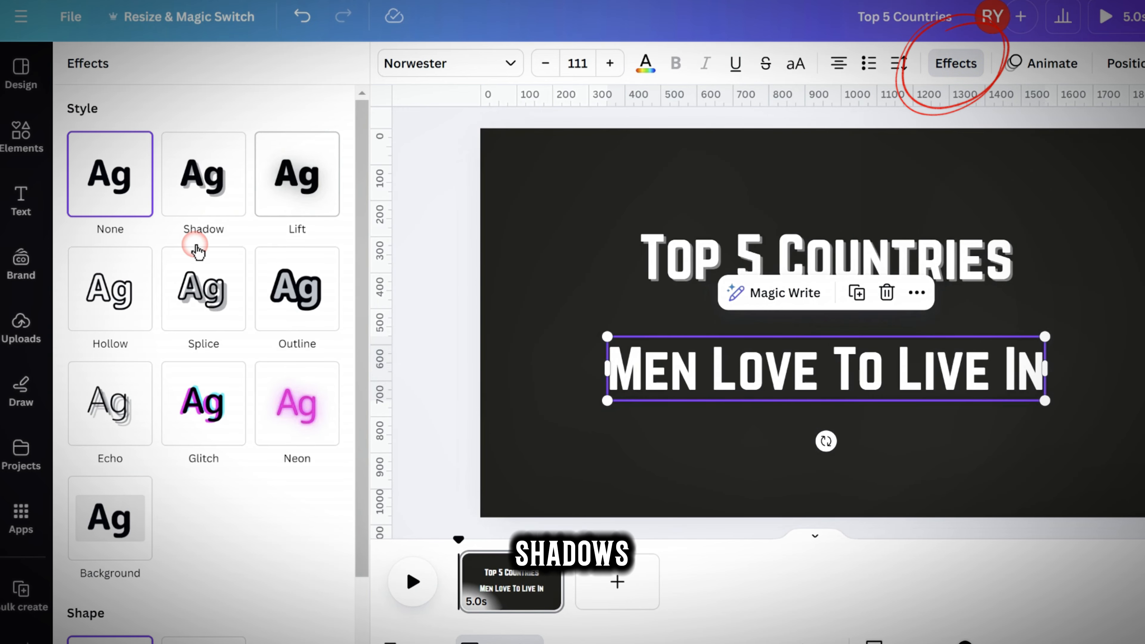
click(958, 64)
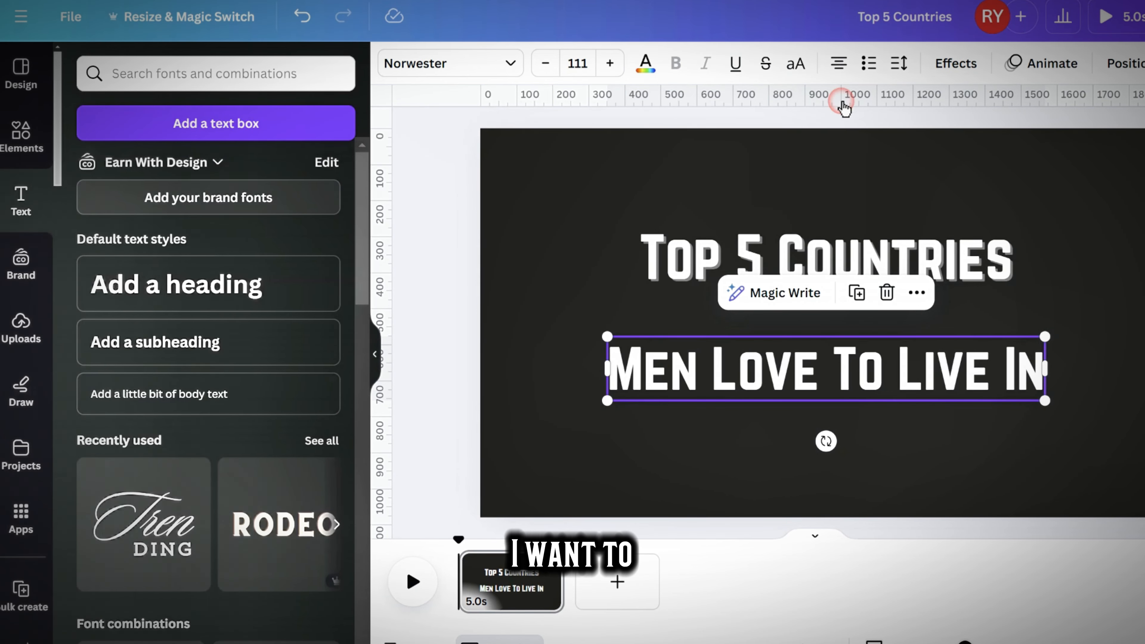
click(959, 63)
click(97, 314)
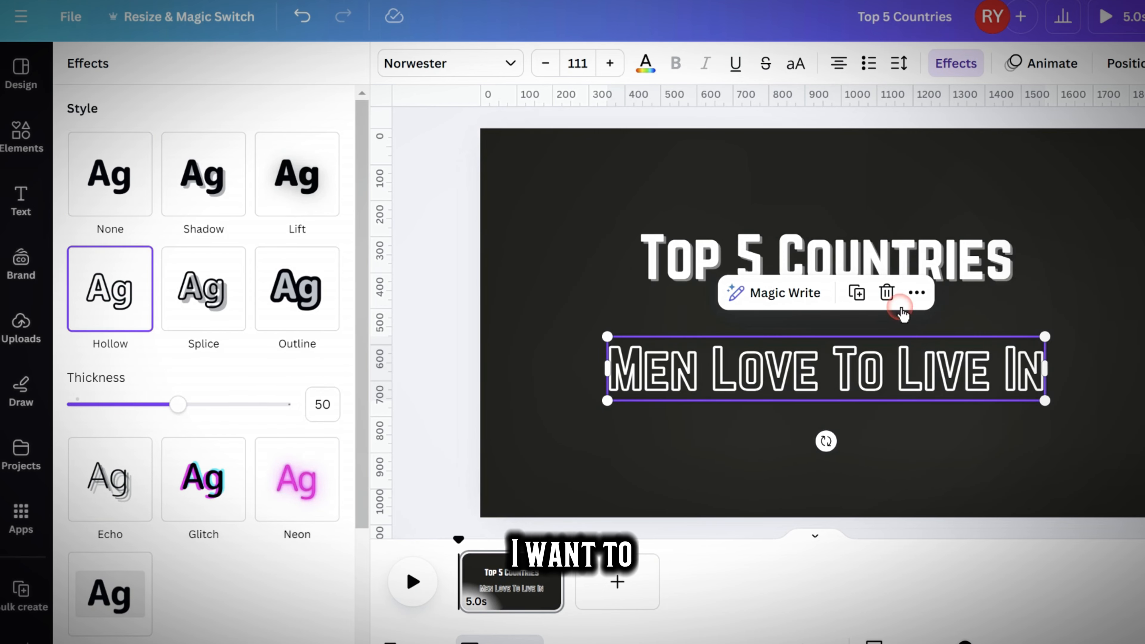
Enlarge "Men Love To Live In" to size 128 and adjust its position beneath "Top 5 Countries".
drag(1045, 401, 1083, 425)
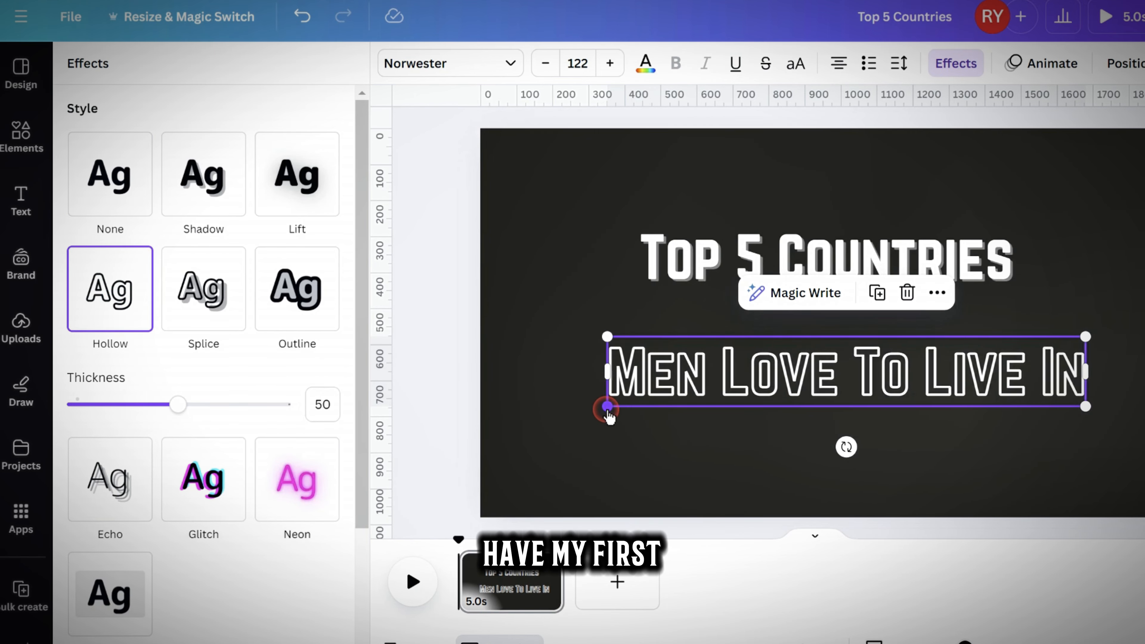
drag(607, 406, 584, 410)
drag(866, 380, 866, 379)
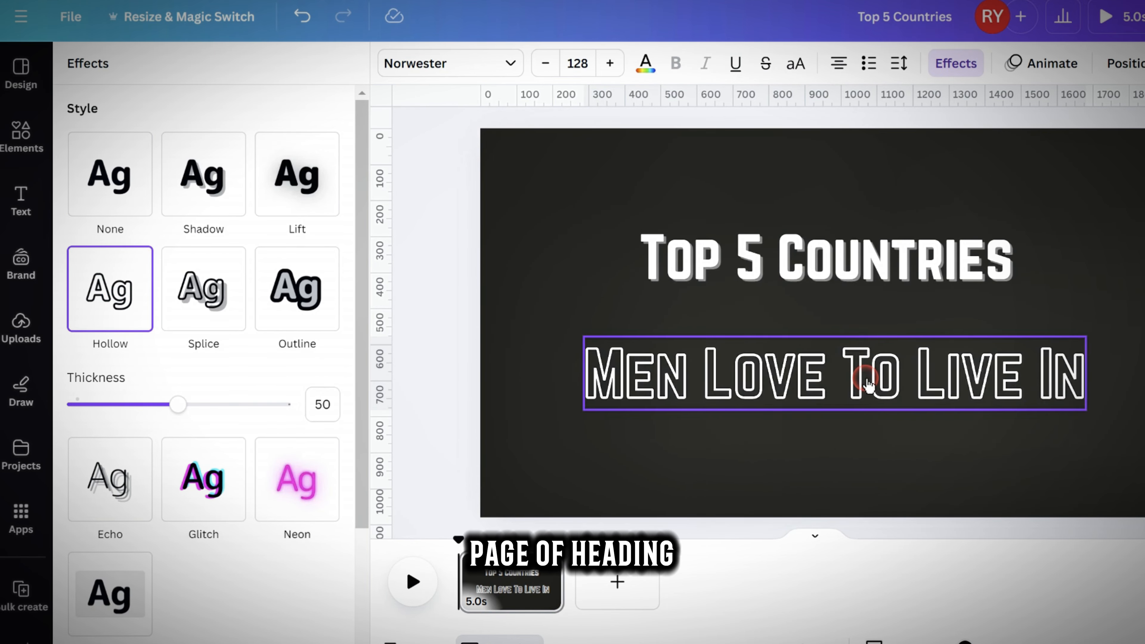
click(1104, 318)
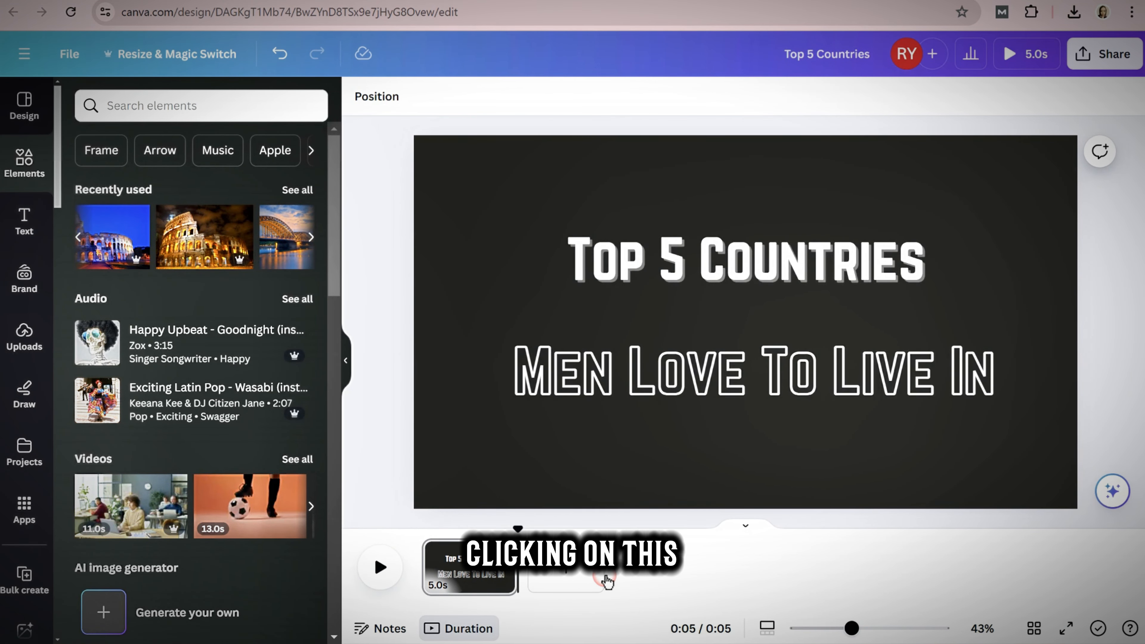
Add a blank second page with custom guides dividing it into 5 columns, with gap 0 and margin 0 px.
click(566, 575)
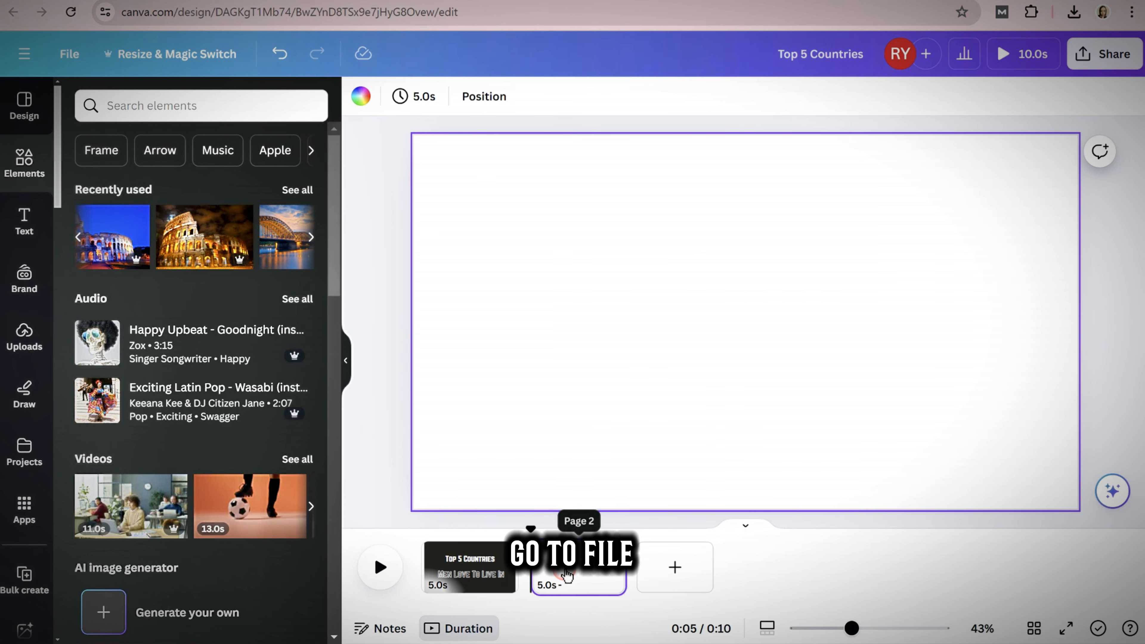
click(70, 54)
click(225, 248)
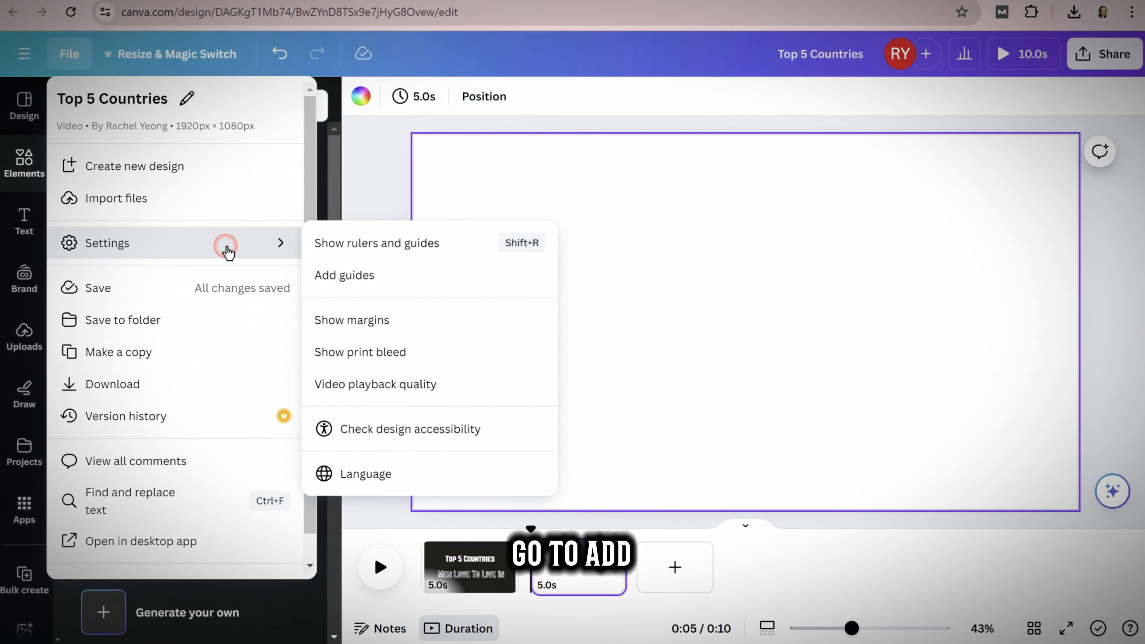
click(344, 276)
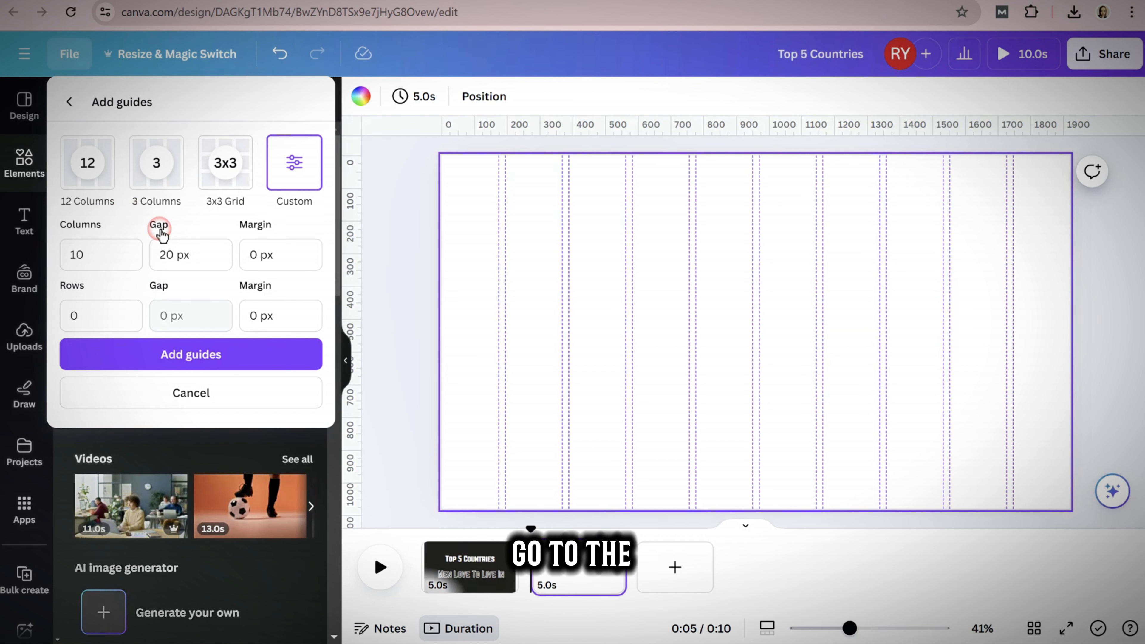
double_click(74, 255)
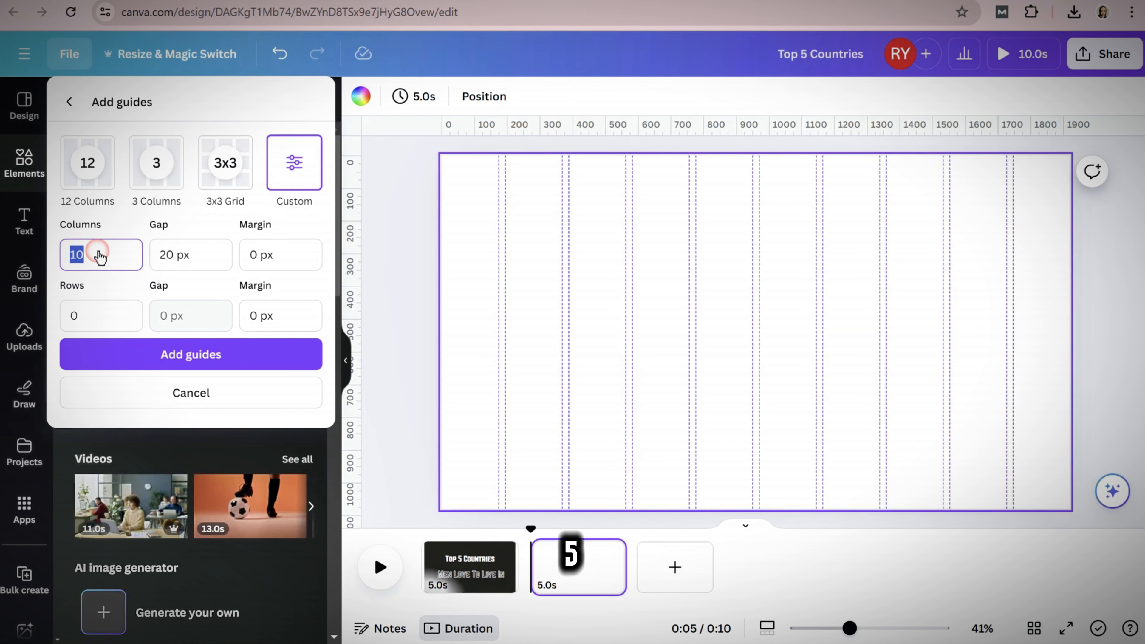
text(5)
double_click(159, 262)
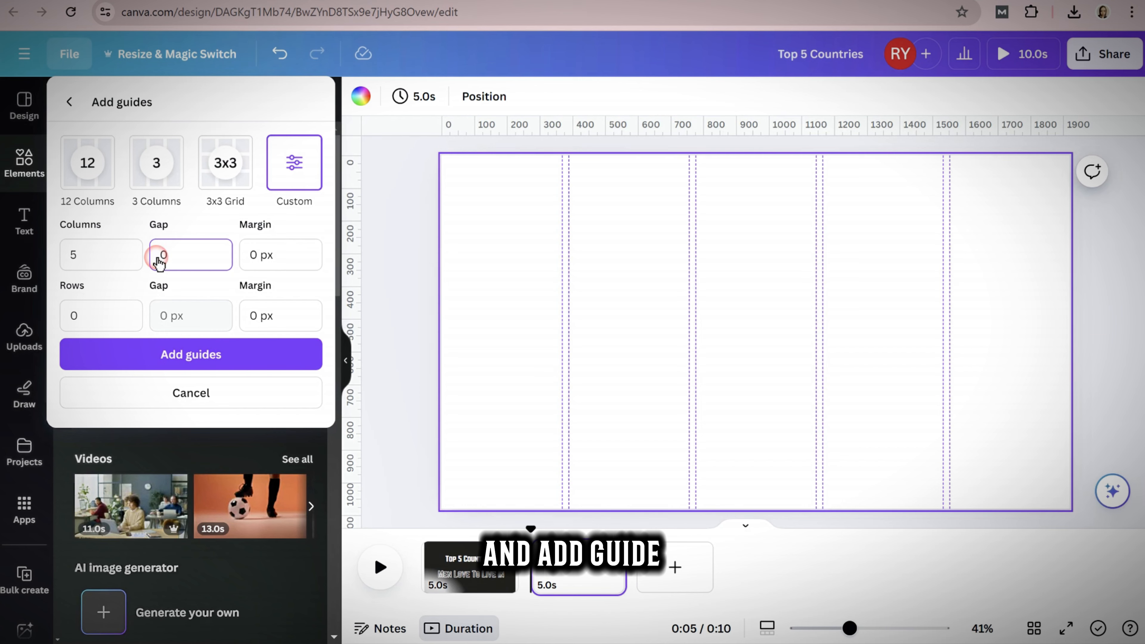
click(286, 252)
click(215, 356)
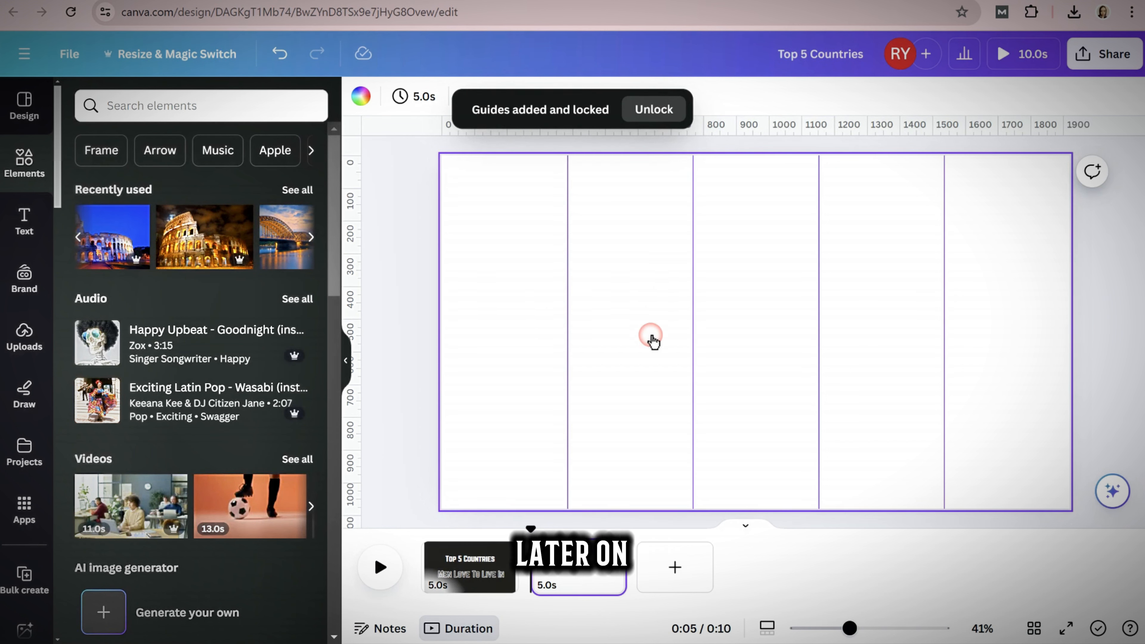
click(403, 282)
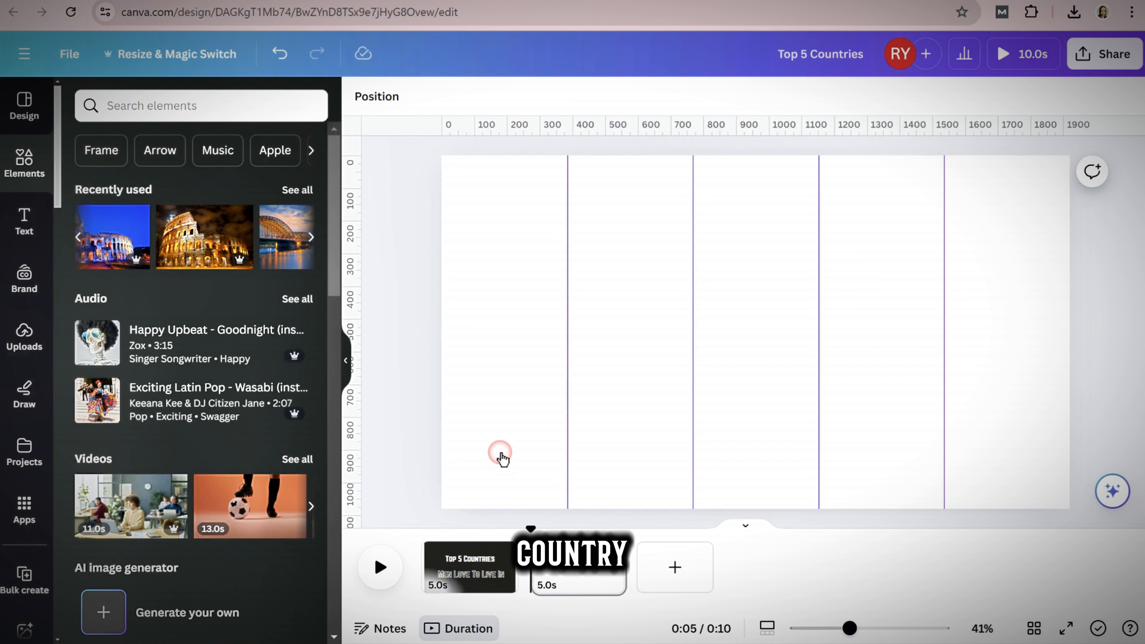
Search the elements for "frame" and add the plain square frame to the second page.
click(18, 165)
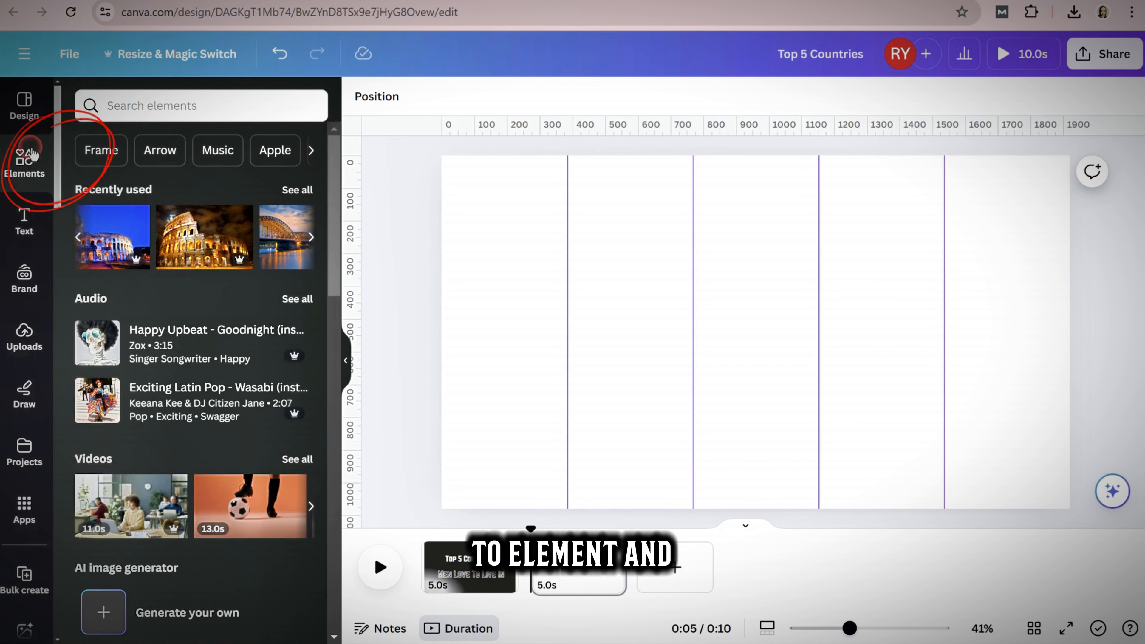
click(116, 106)
text(frame)
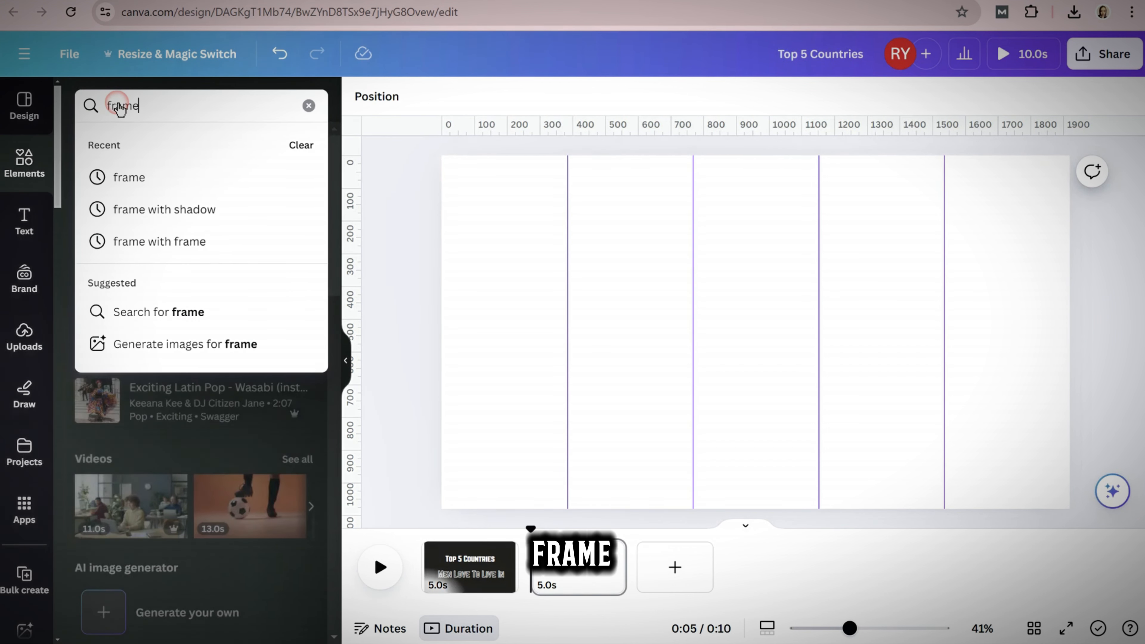
key(Return)
click(105, 298)
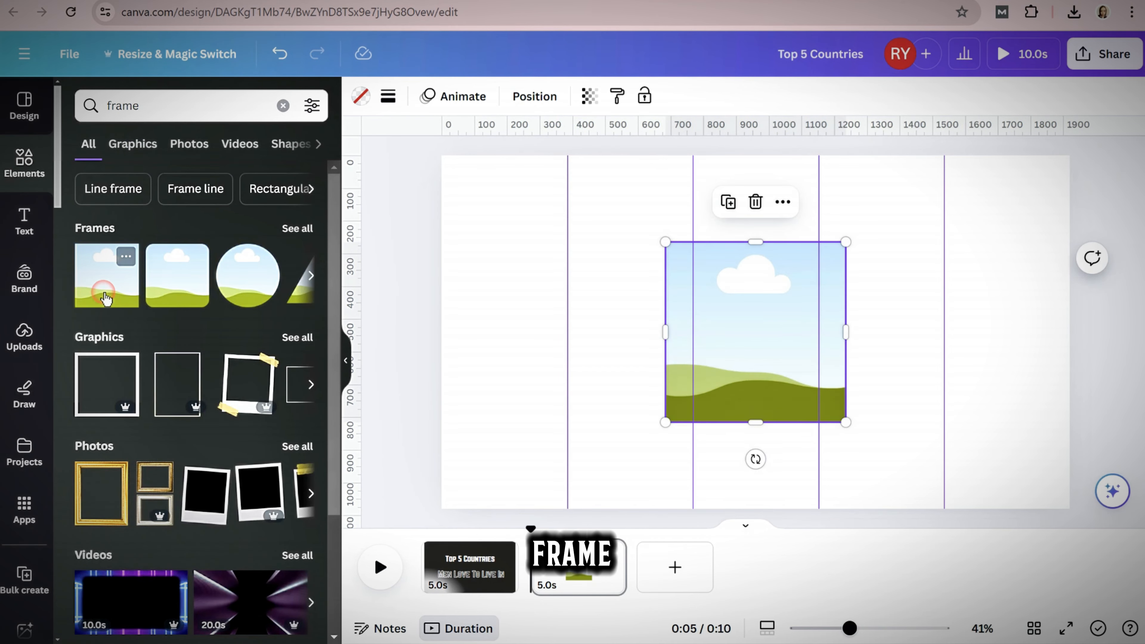
Move the square frame to the page's upper-left corner and resize it to fill the first guide column at full height.
drag(752, 302, 530, 207)
drag(632, 255, 567, 250)
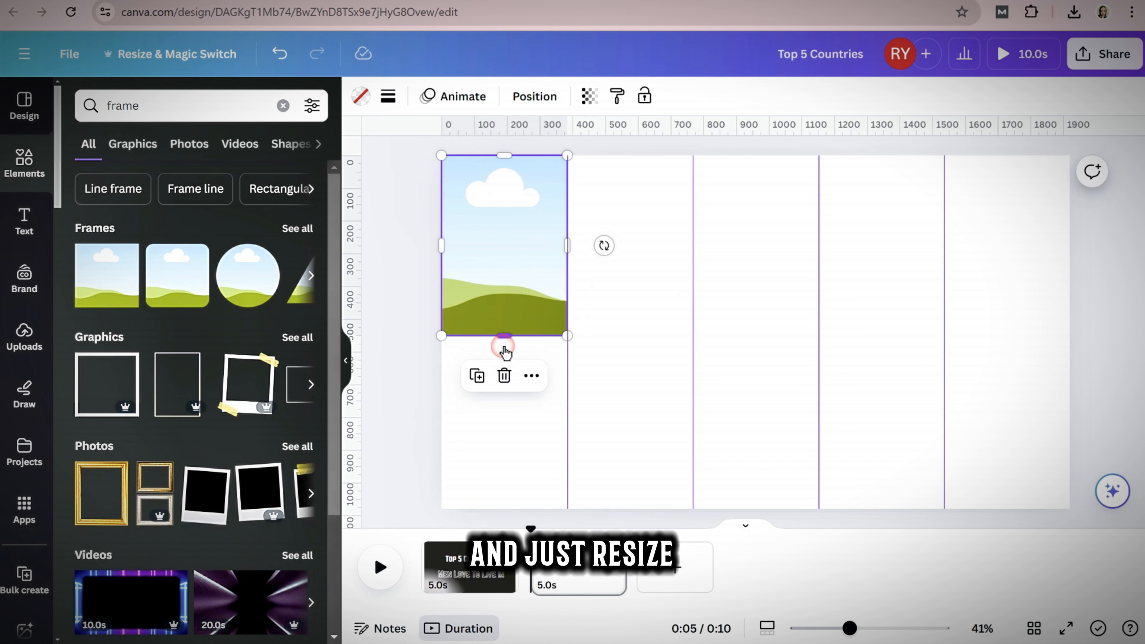
drag(504, 336, 511, 509)
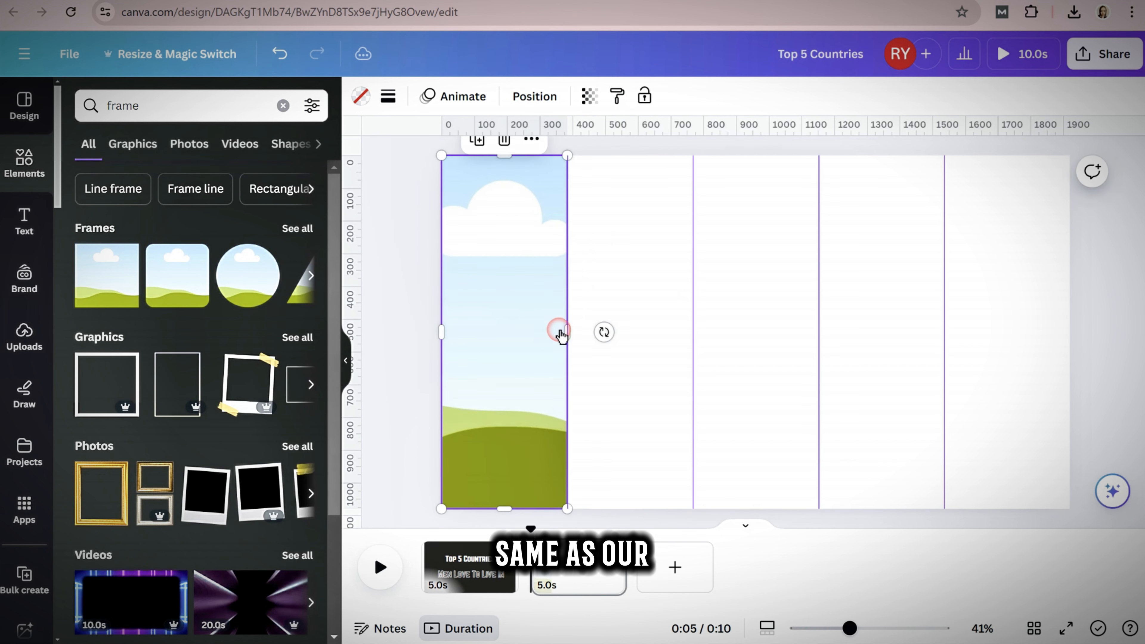
Add a triangle frame, stretch it into a wide, flat shape, and shrink it to a very small size.
click(311, 275)
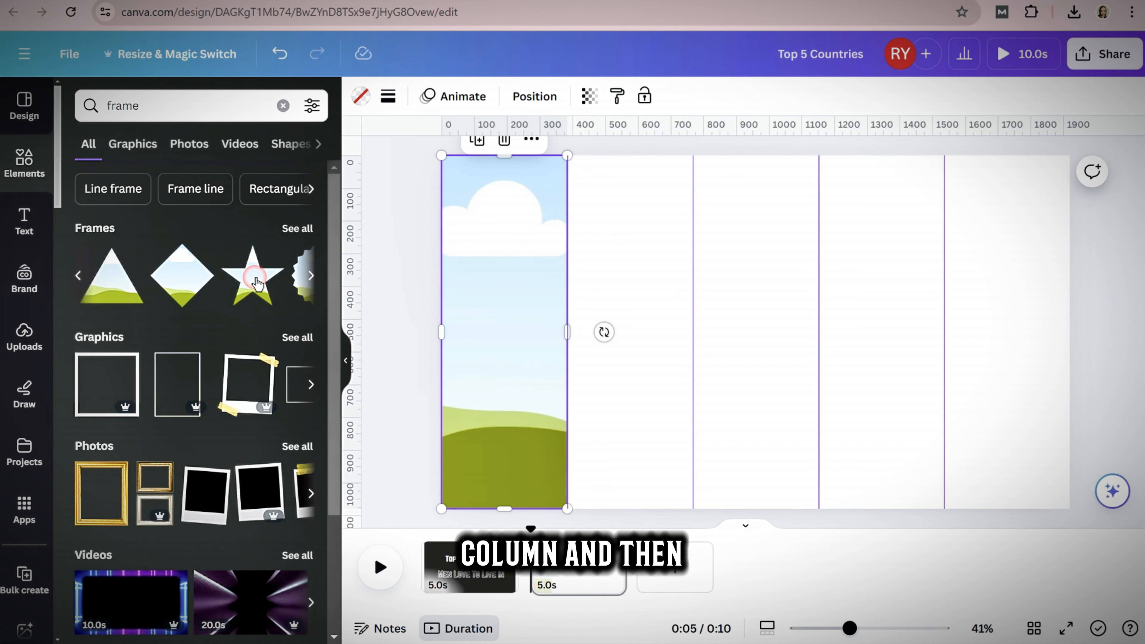
click(106, 277)
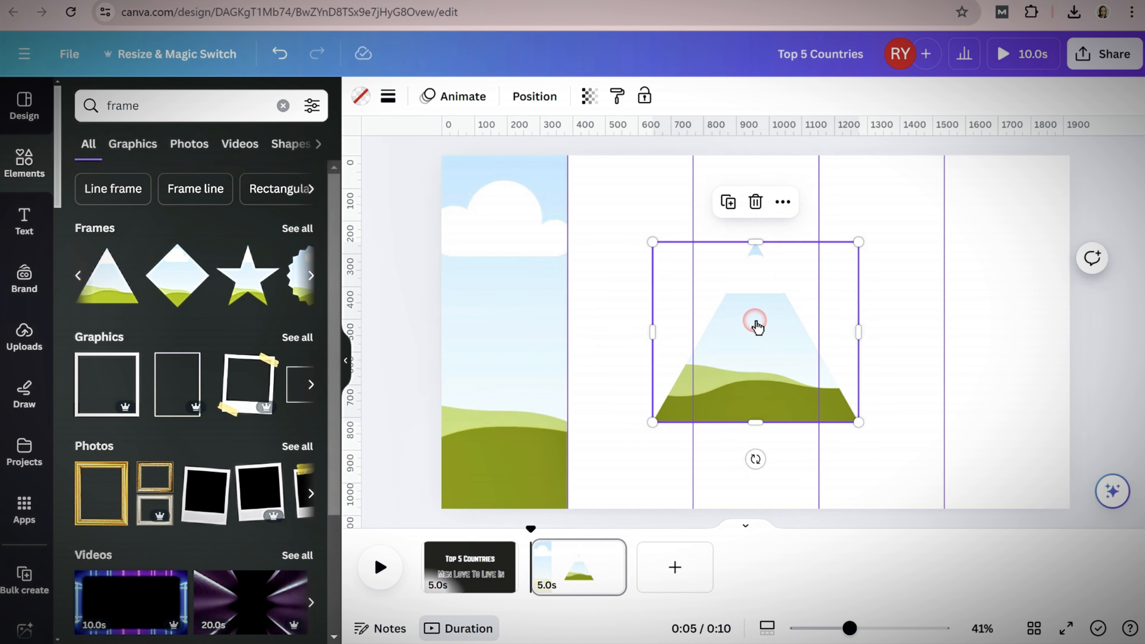
drag(757, 325, 710, 305)
drag(900, 313, 987, 311)
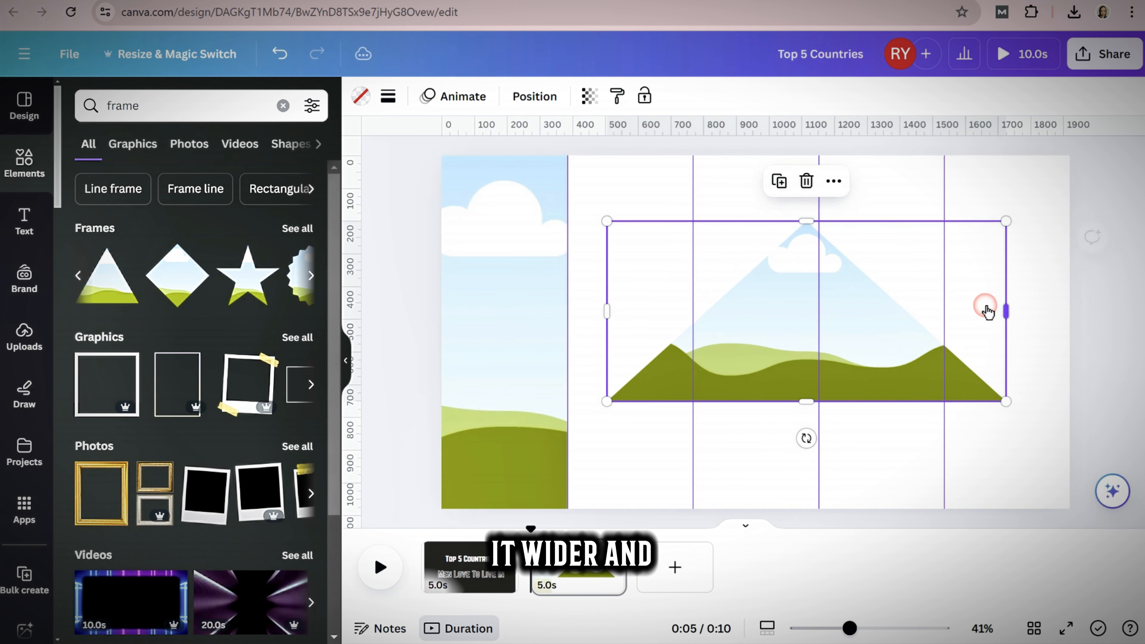
drag(1006, 221, 646, 383)
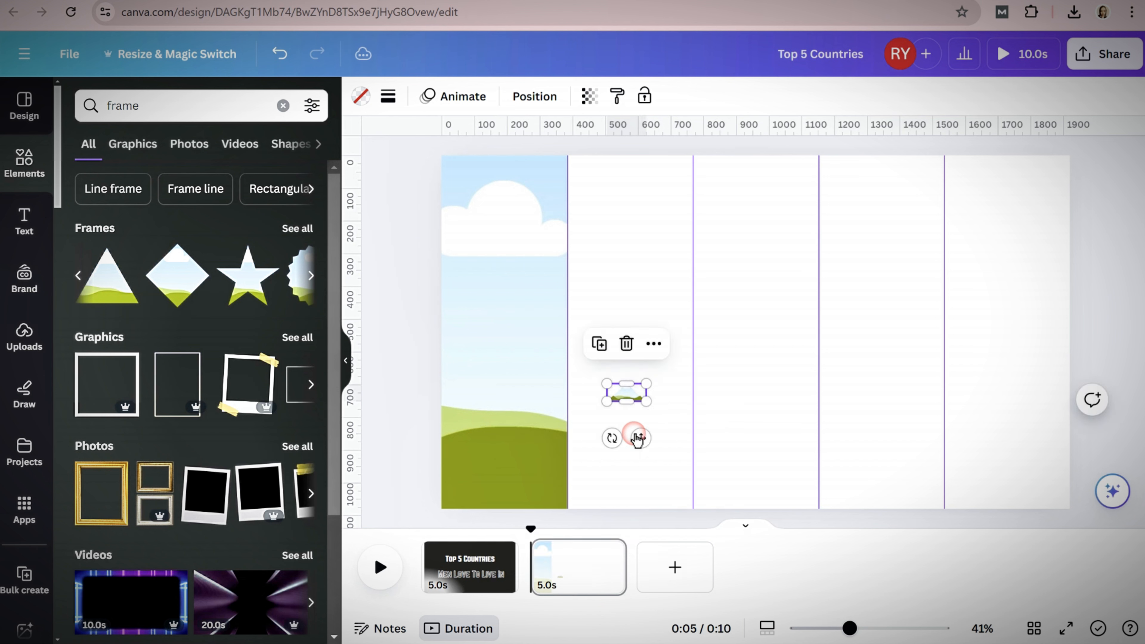
Rotate the small triangle 90° and attach it to the right edge of the first column's frame, near its top.
drag(601, 444, 580, 389)
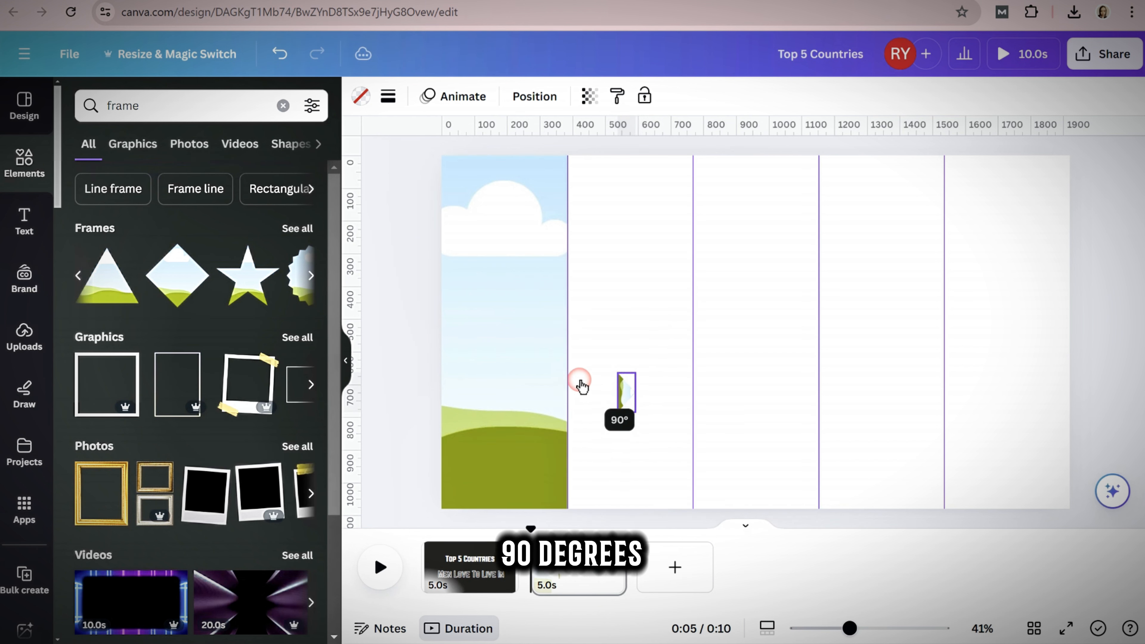
drag(587, 226, 571, 211)
click(409, 195)
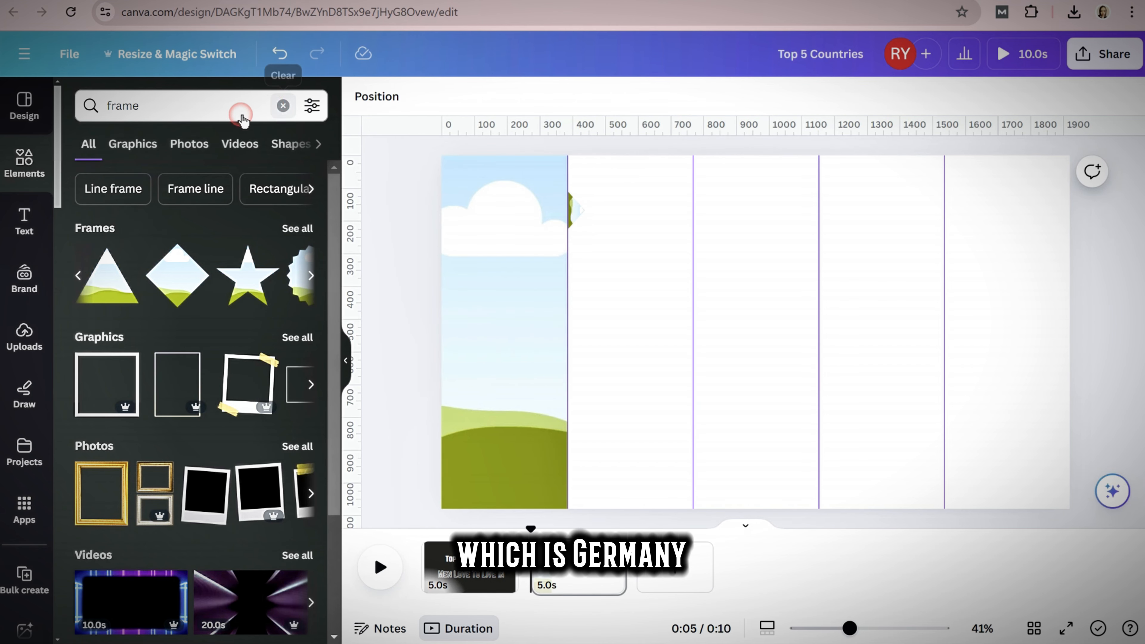
Search the elements for "germany" photos and place the illuminated bridge and cathedral picture in the first column's frame.
key(ctrl+a)
key(BackSpace)
text(germant)
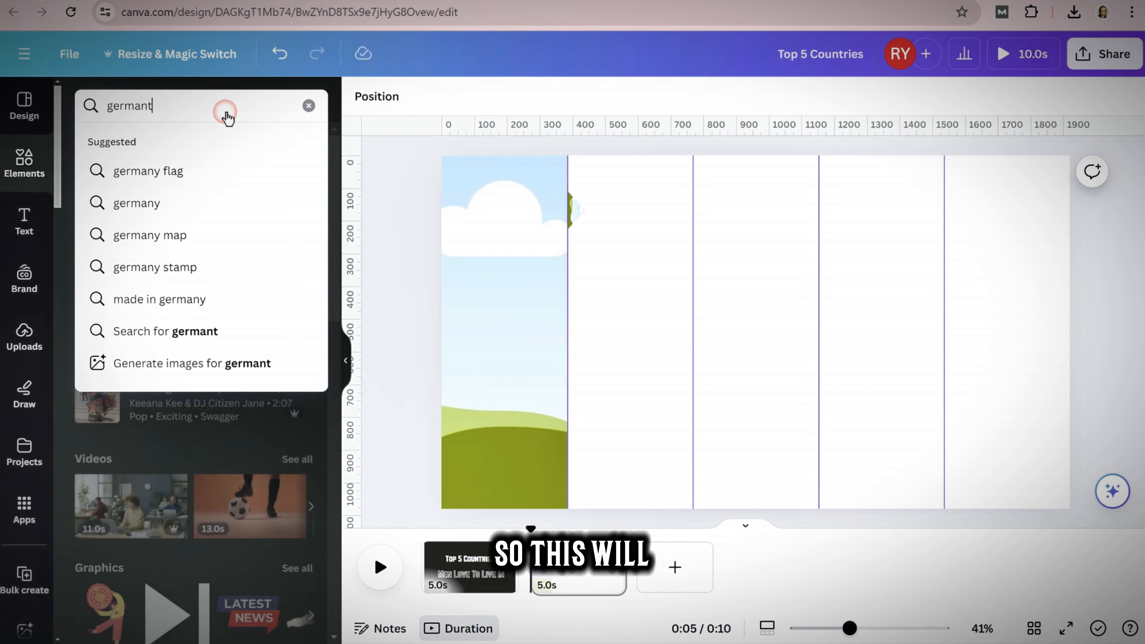
key(BackSpace)
text(y)
key(Return)
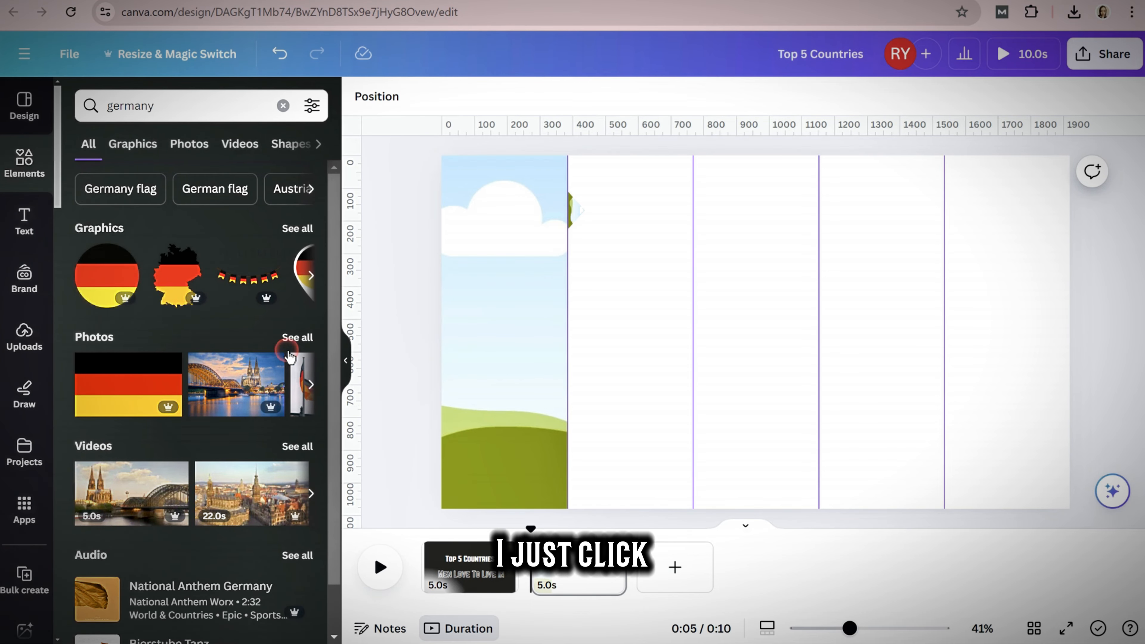
click(297, 338)
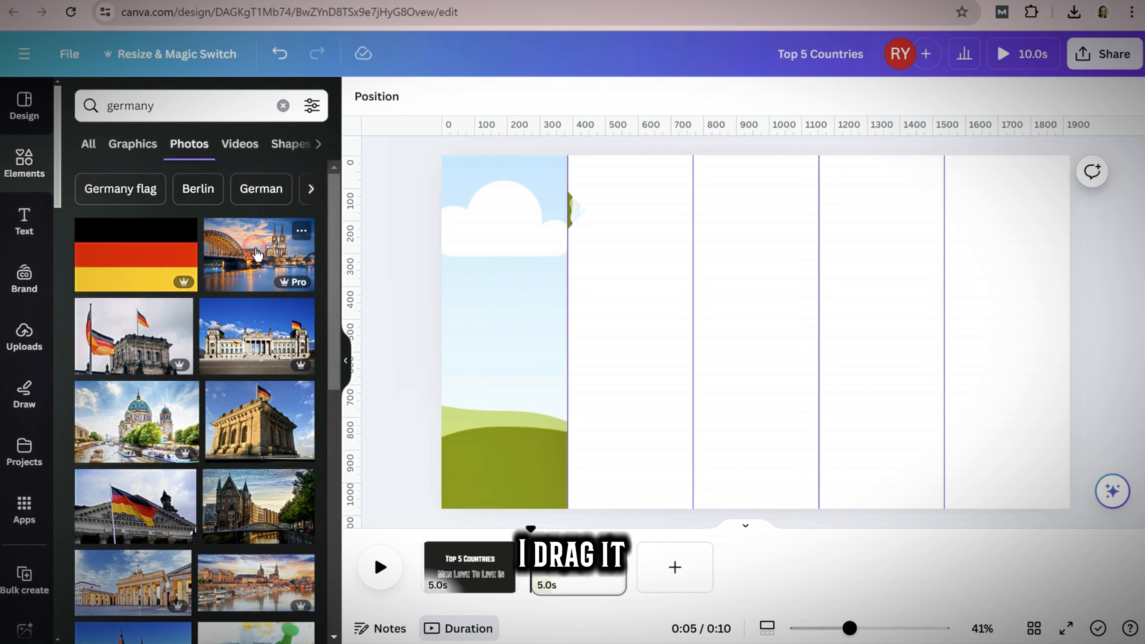
drag(257, 254, 537, 362)
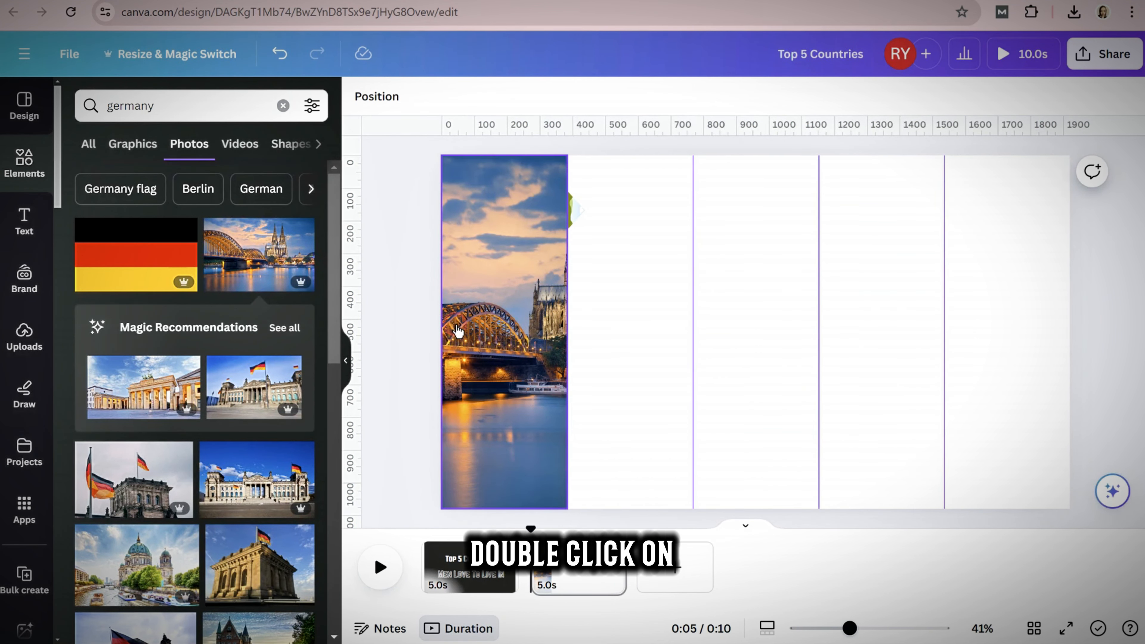
Reposition the photo within the first column's frame so the cathedral spire sits inside the visible area.
double_click(507, 324)
drag(509, 334, 477, 338)
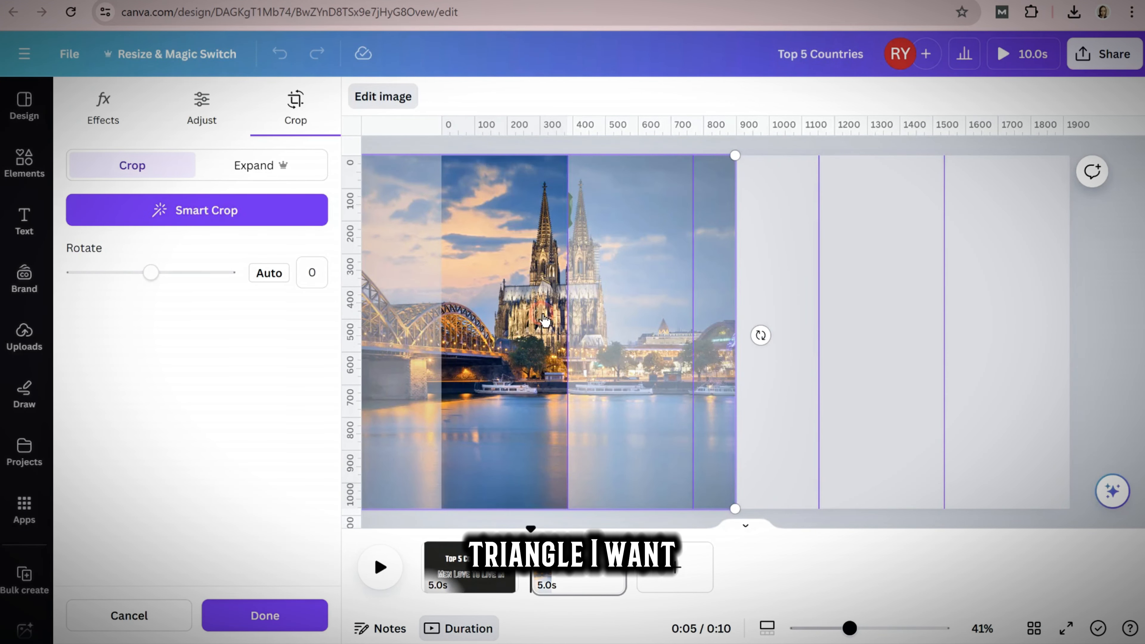
click(1110, 311)
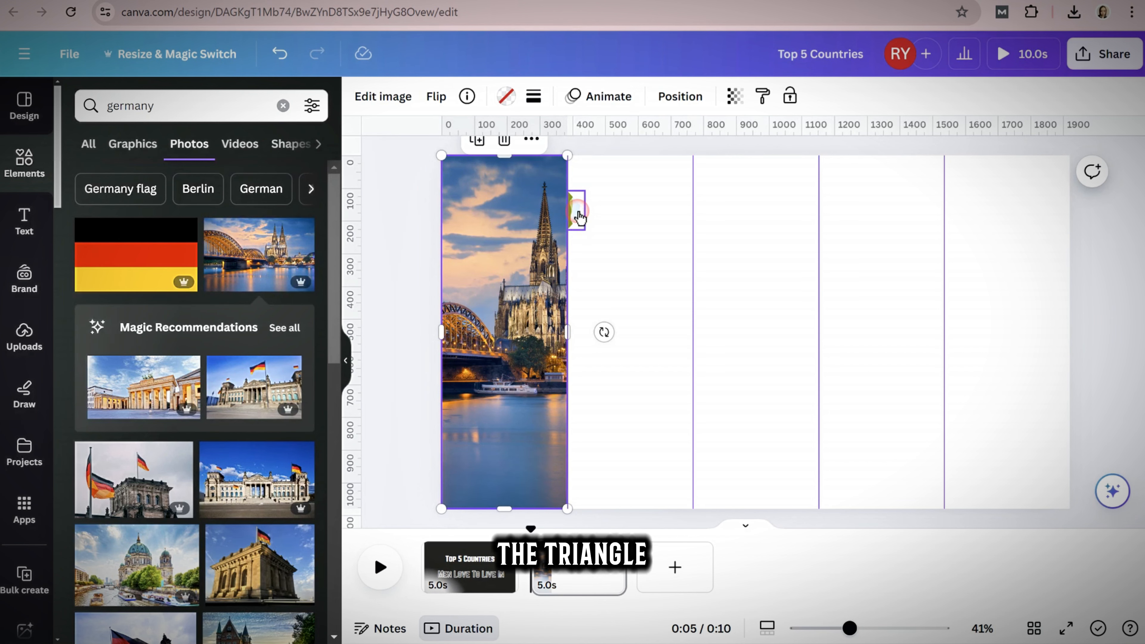
Fill the small triangle frame with the illuminated bridge and cathedral photo and rotate the image inside it to -90°.
click(254, 258)
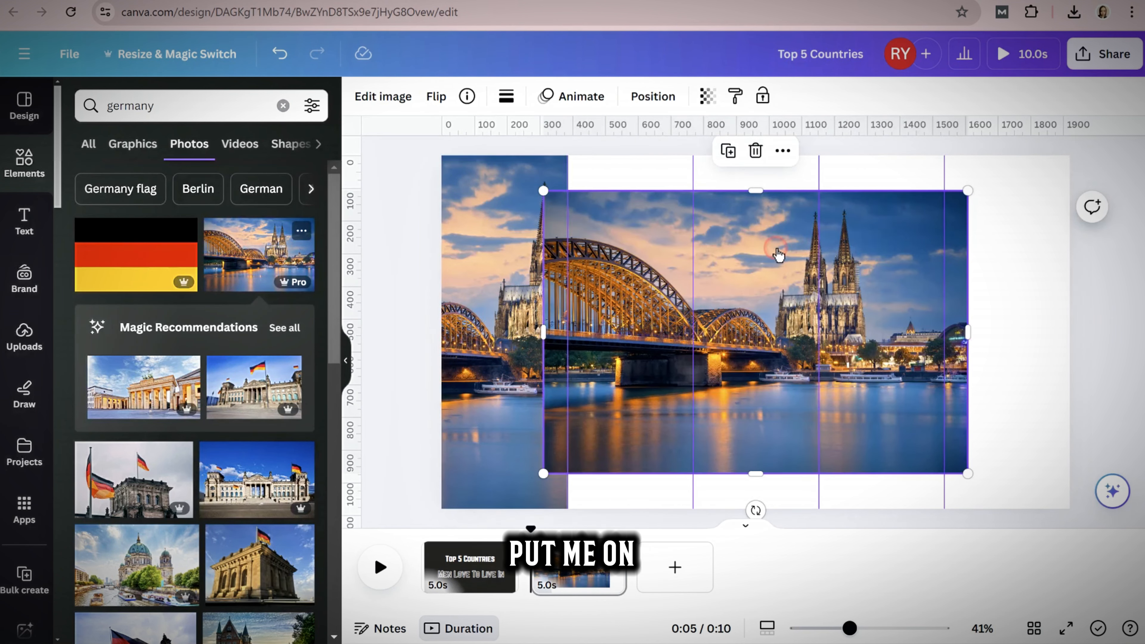
drag(634, 267, 576, 212)
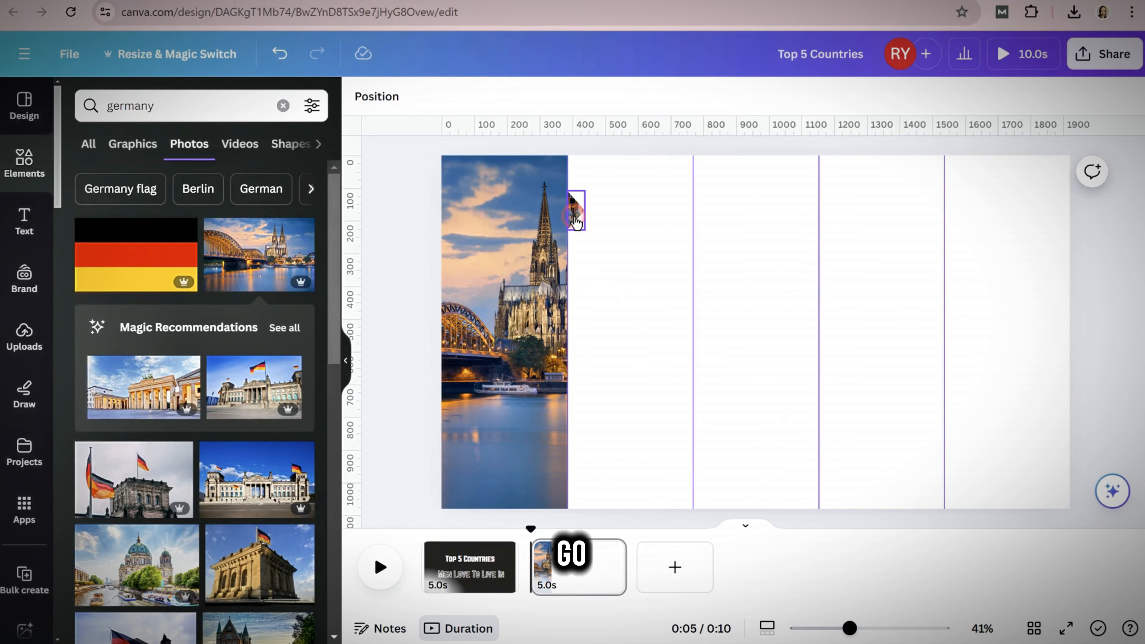
double_click(576, 212)
drag(657, 304, 707, 407)
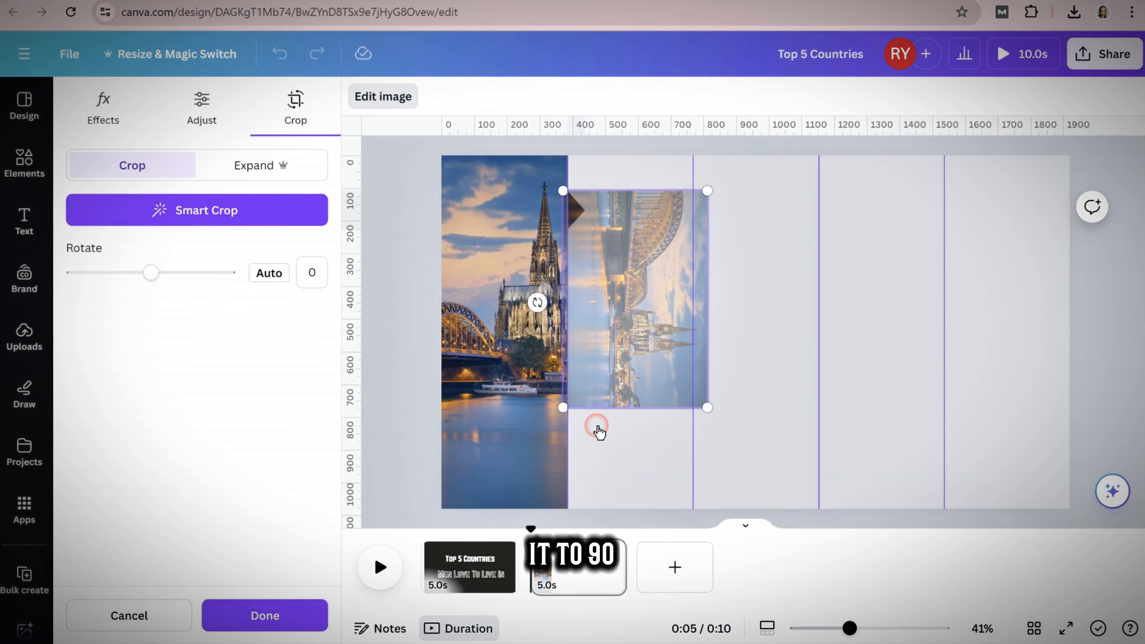
drag(565, 419, 639, 360)
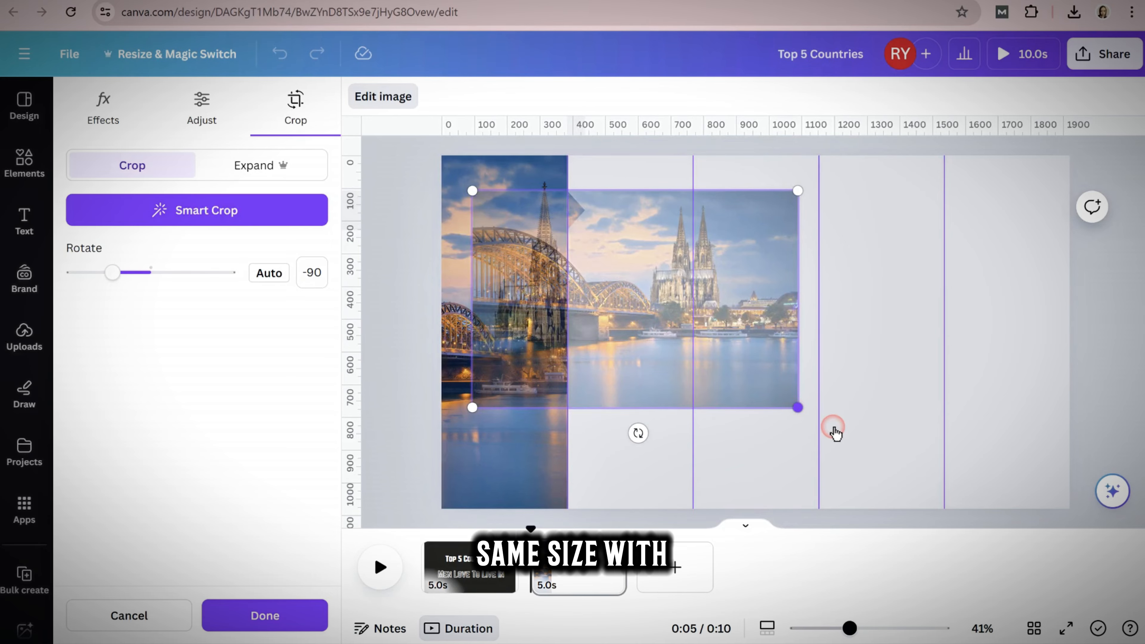
Enlarge the triangle's cathedral photo to the size of the column's picture and align it with that picture.
drag(833, 427, 1080, 537)
drag(911, 332, 469, 268)
mouse_move(676, 316)
mouse_down()
mouse_move(660, 346)
mouse_move(685, 330)
mouse_move(677, 339)
mouse_up()
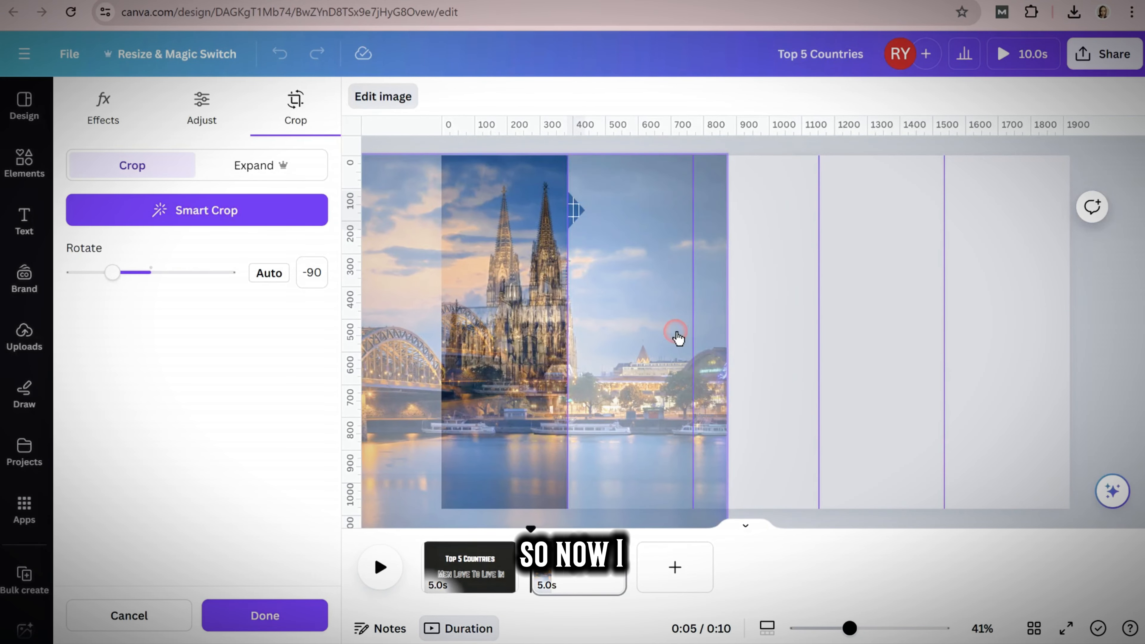
click(1058, 271)
click(1106, 312)
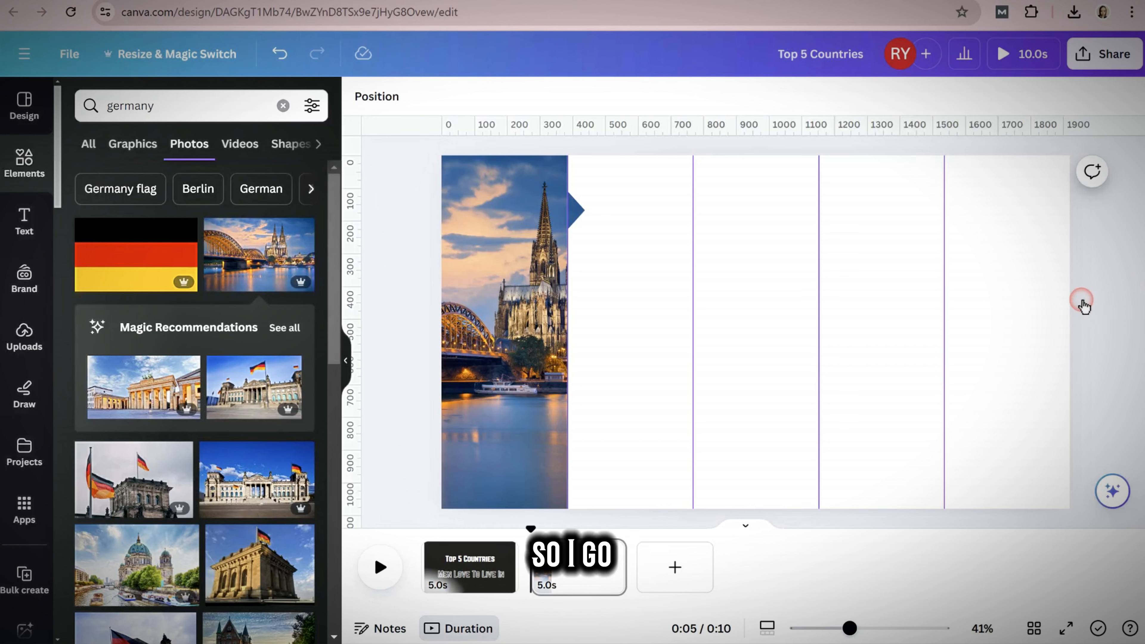
Set up a download of the Germany design as PNG with a transparent background.
click(1105, 58)
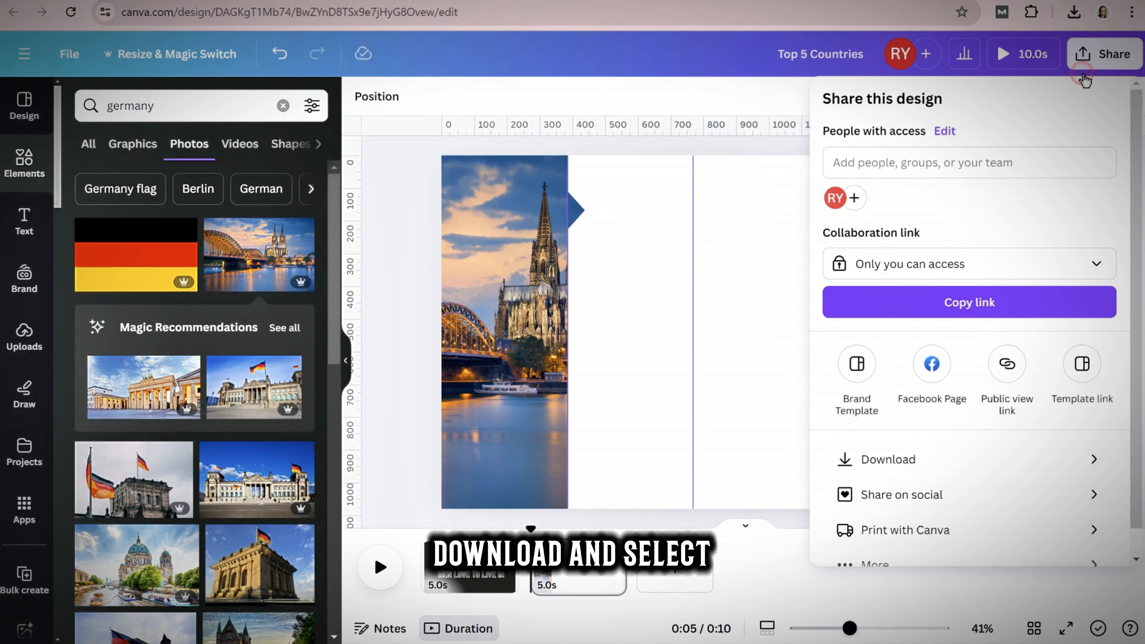
click(942, 460)
click(1089, 170)
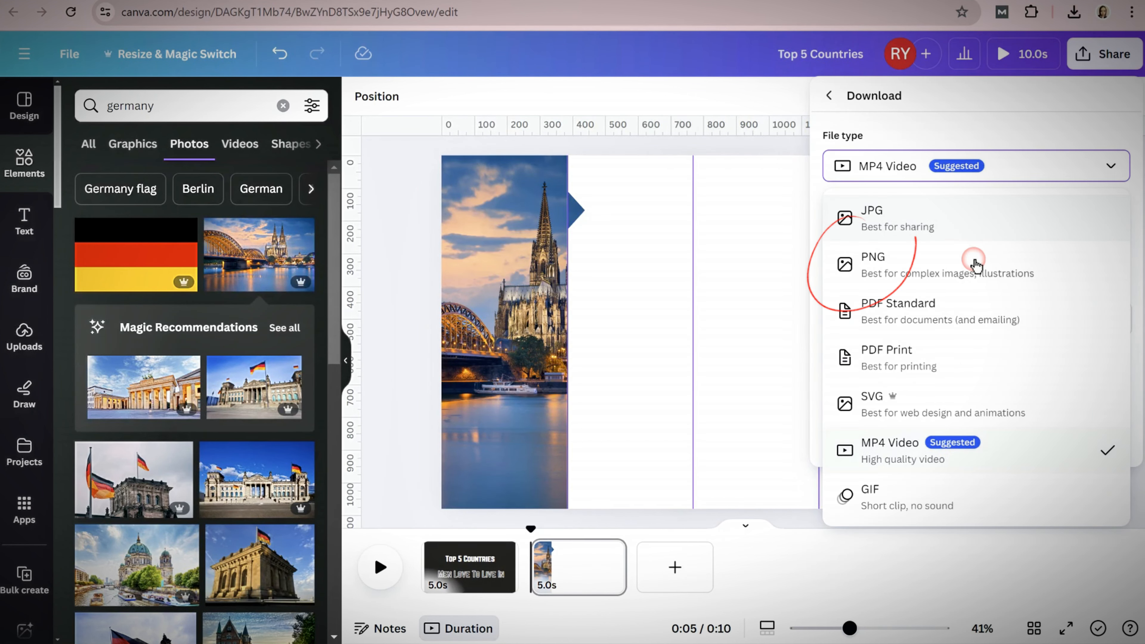
click(844, 266)
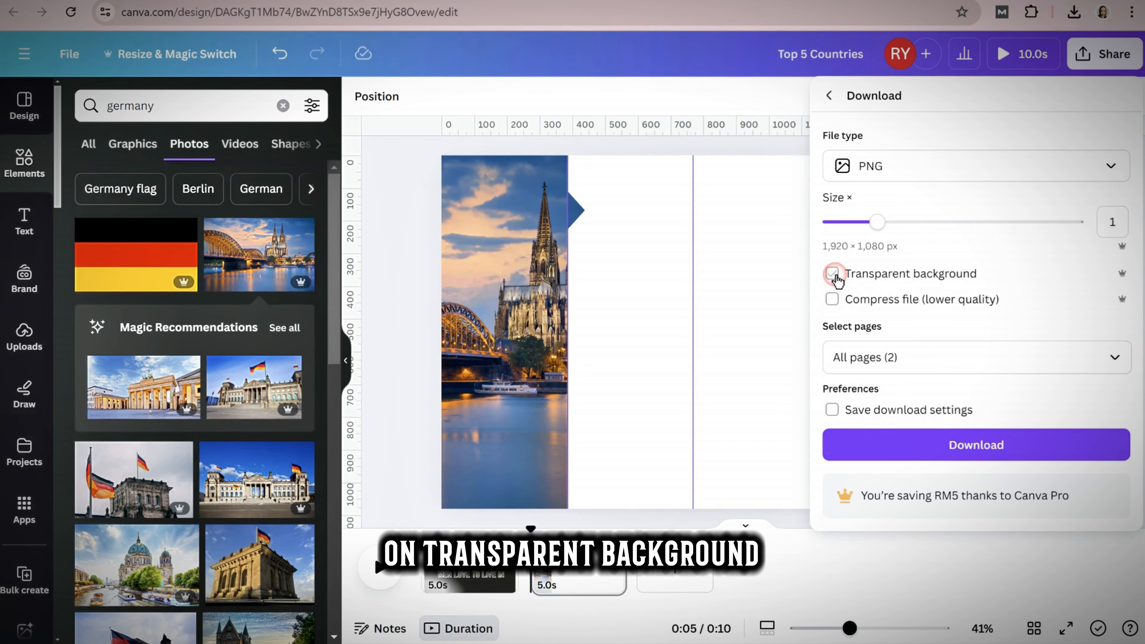
Limit the download to page 2 and download the Germany column image.
click(1115, 357)
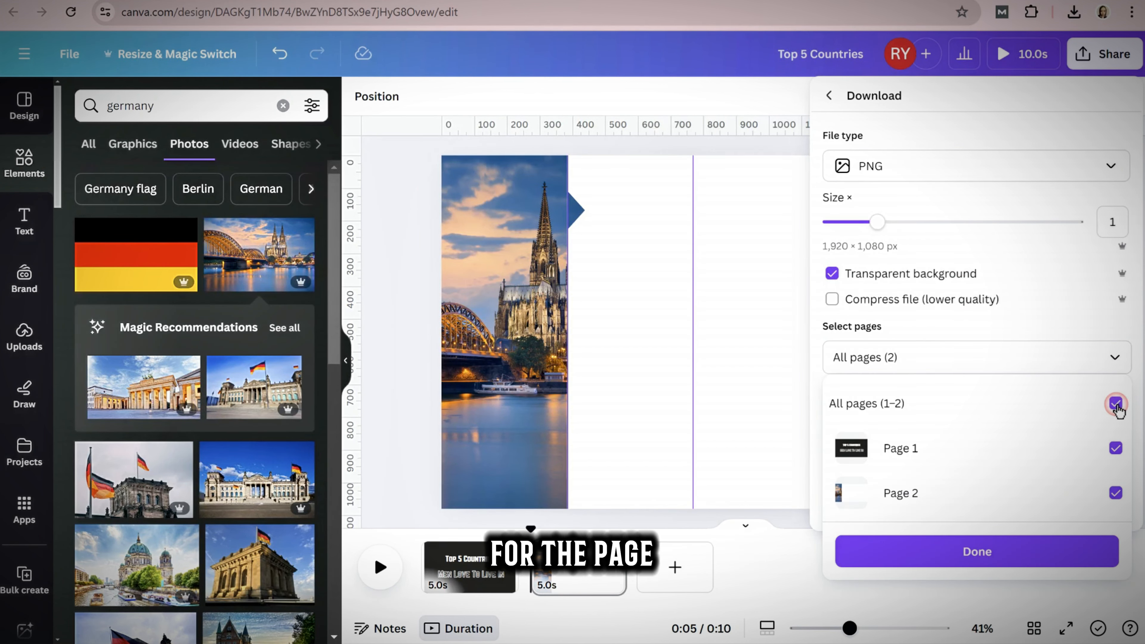
click(1115, 403)
click(1113, 494)
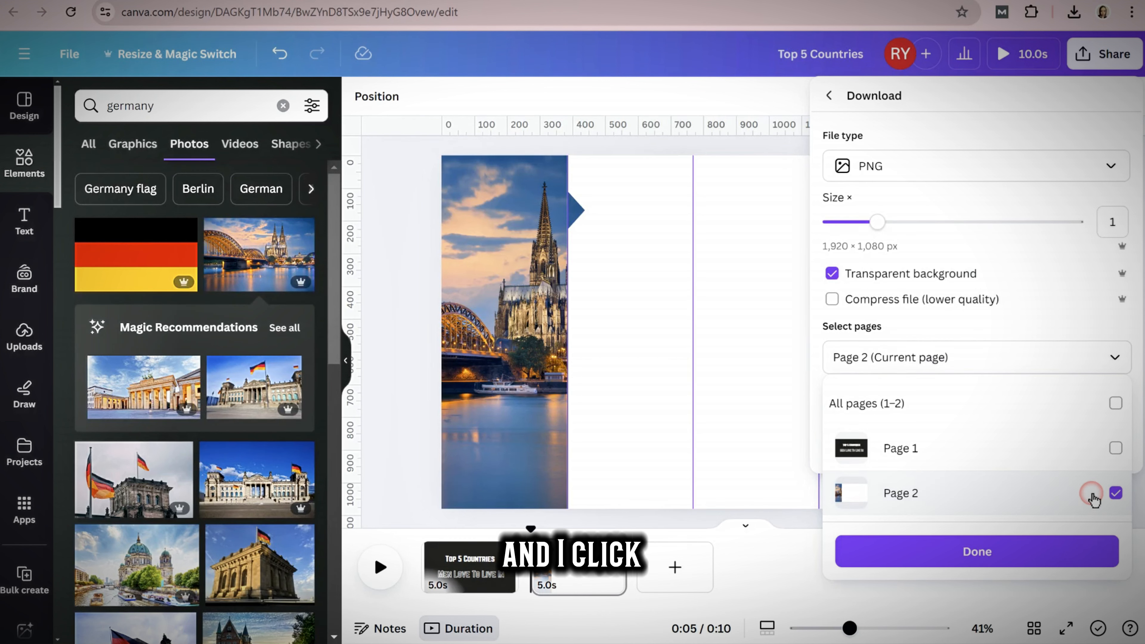
click(985, 548)
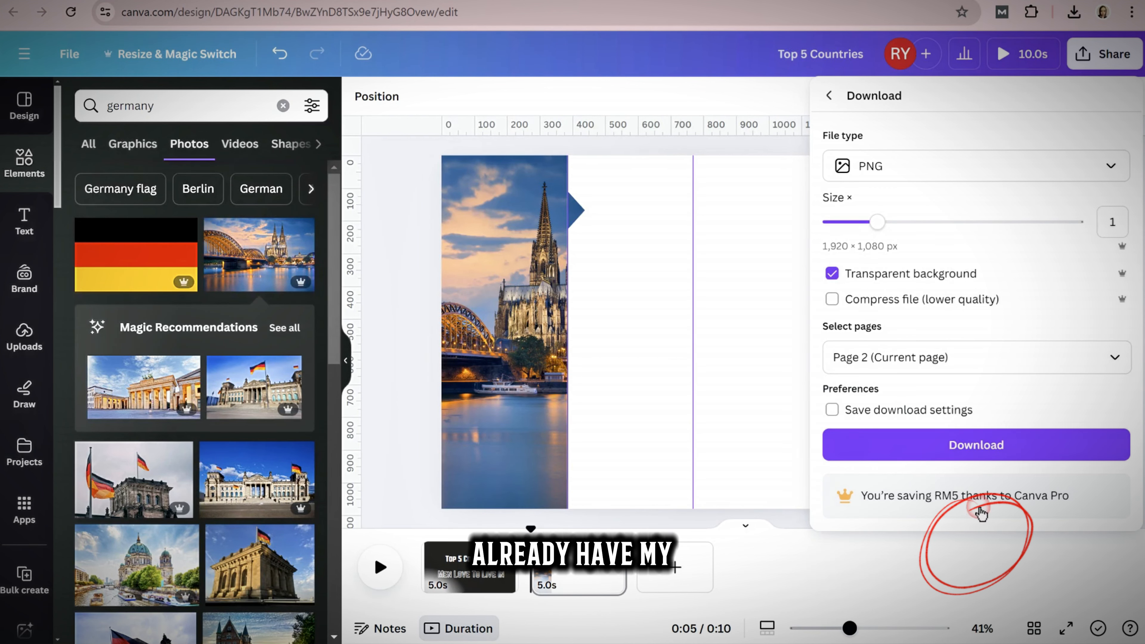
click(979, 443)
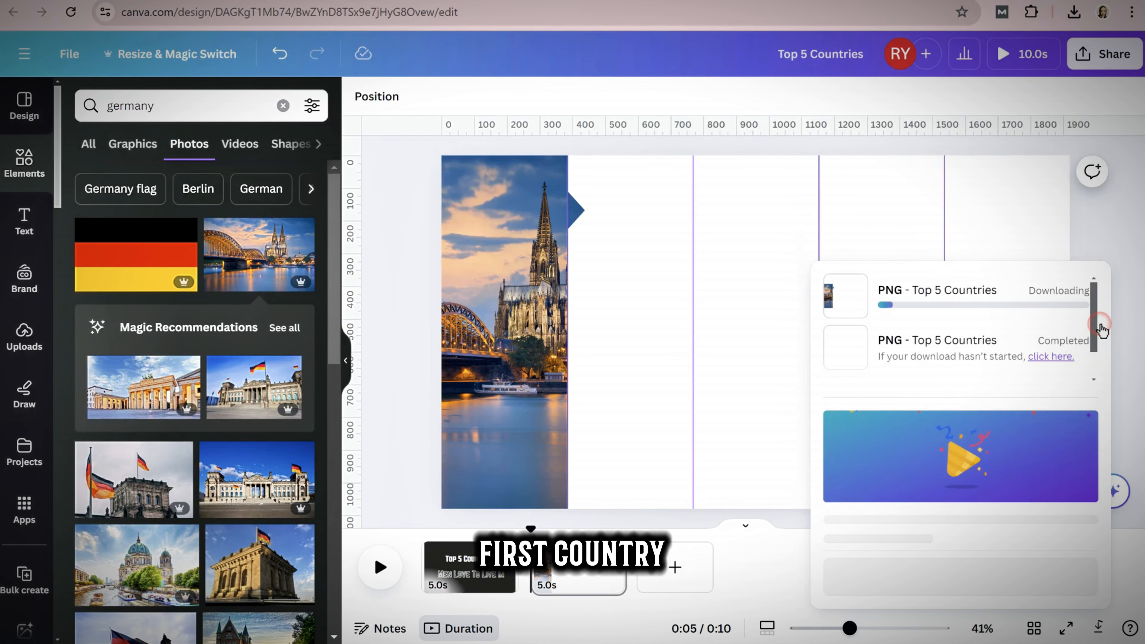
click(1130, 213)
Search the element photos for "italy" and "rome italy", and place the night-time Colosseum picture in the first column's frame.
triple_click(228, 103)
text(italy)
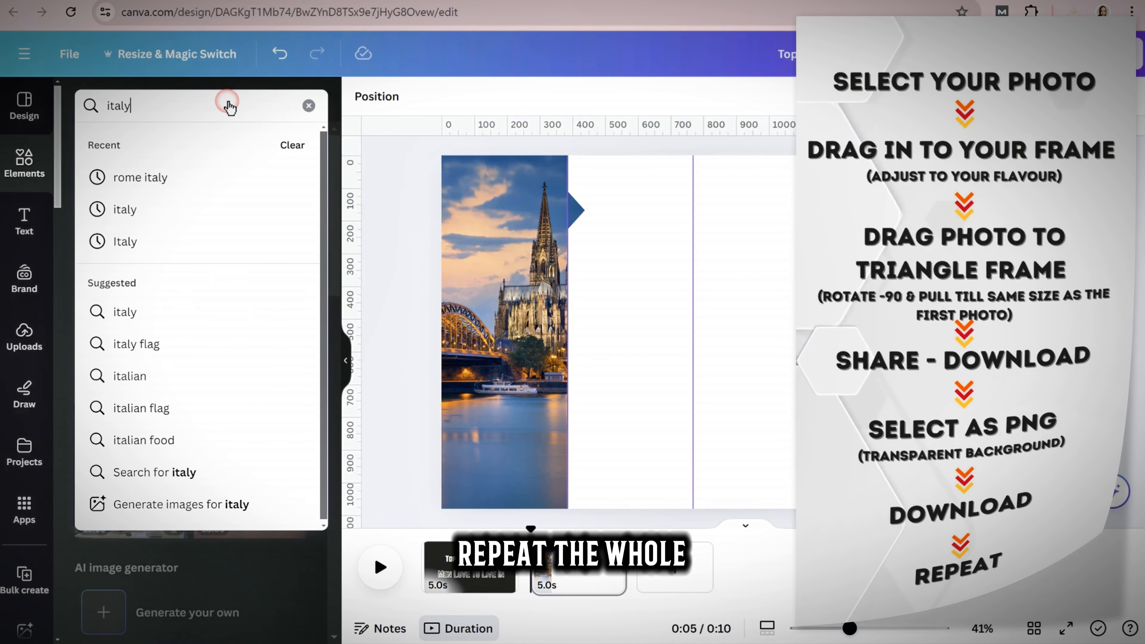
key(Return)
click(305, 344)
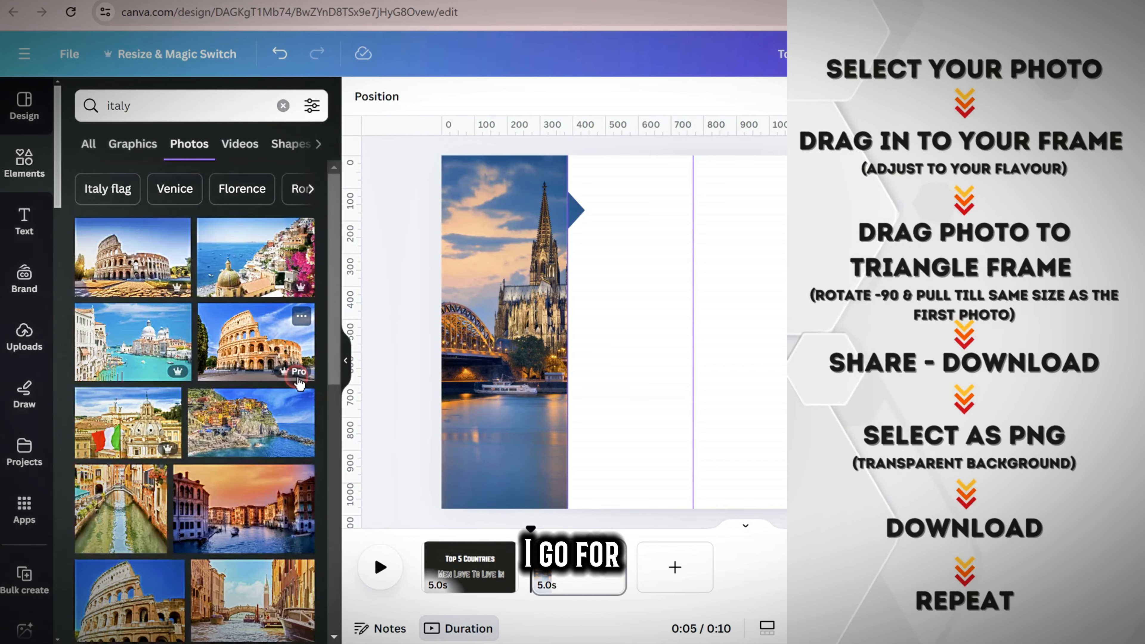
scroll(300, 393, down, 5)
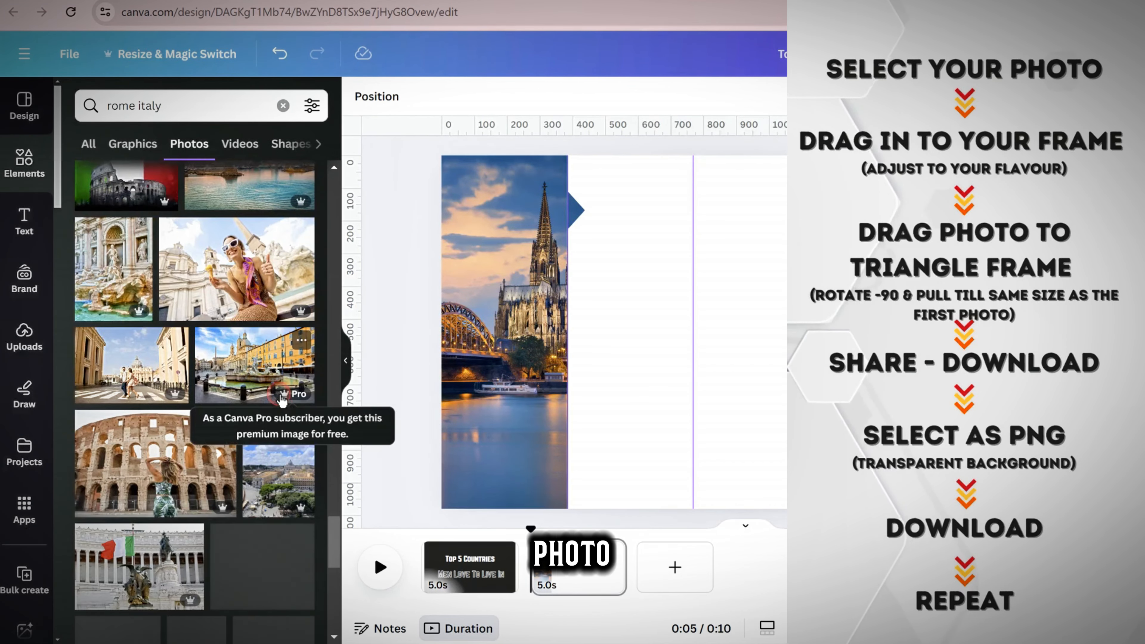
scroll(279, 397, down, 5)
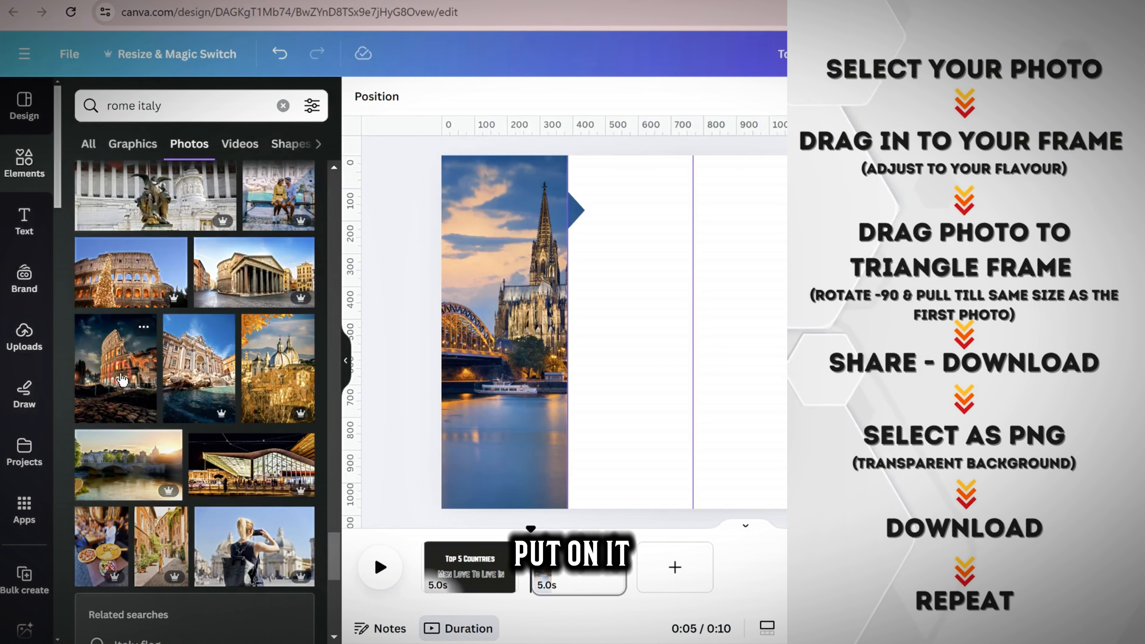
drag(122, 378, 506, 278)
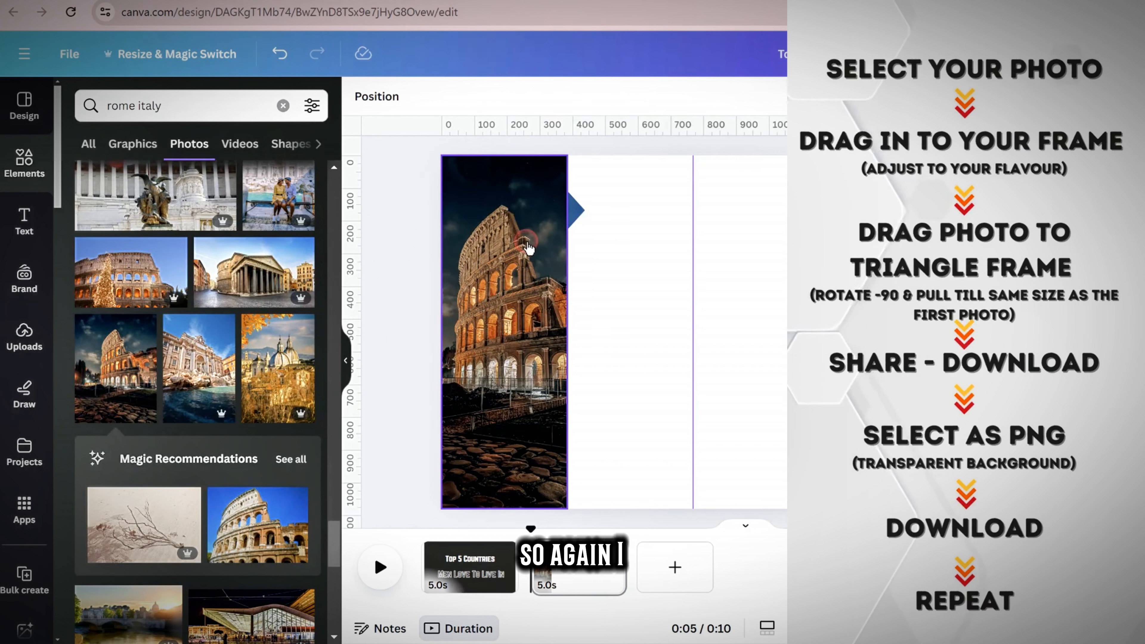
Fill the small triangle frame with the night-time Colosseum photo and rotate the image inside it to -90°.
click(121, 377)
drag(717, 311, 577, 220)
double_click(577, 212)
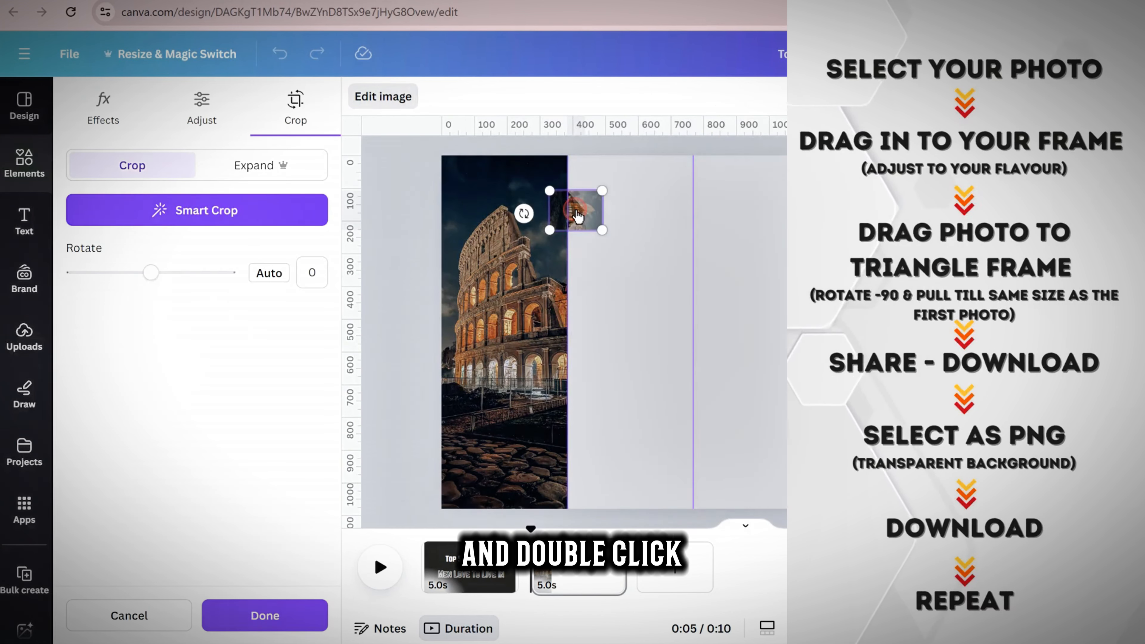
drag(559, 244, 441, 337)
drag(152, 273, 112, 273)
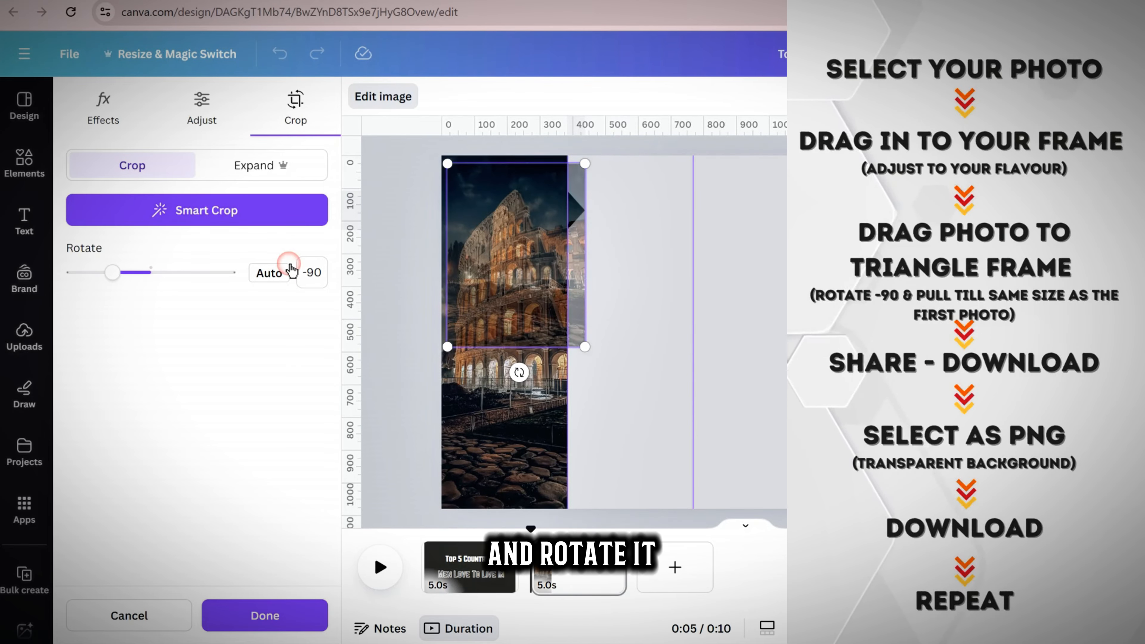
Enlarge the triangle's Colosseum photo to the size of the column's picture and align it with that picture.
drag(583, 345, 789, 615)
drag(661, 377, 557, 337)
scroll(689, 308, down, 3)
drag(686, 473, 648, 429)
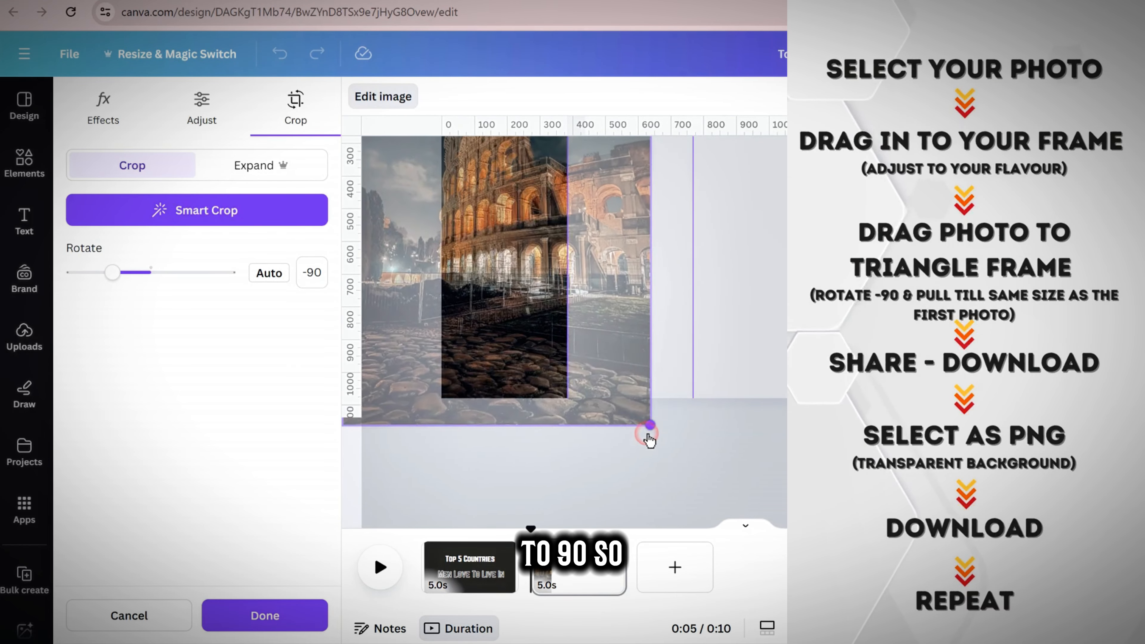
scroll(647, 431, up, 3)
drag(529, 316, 538, 349)
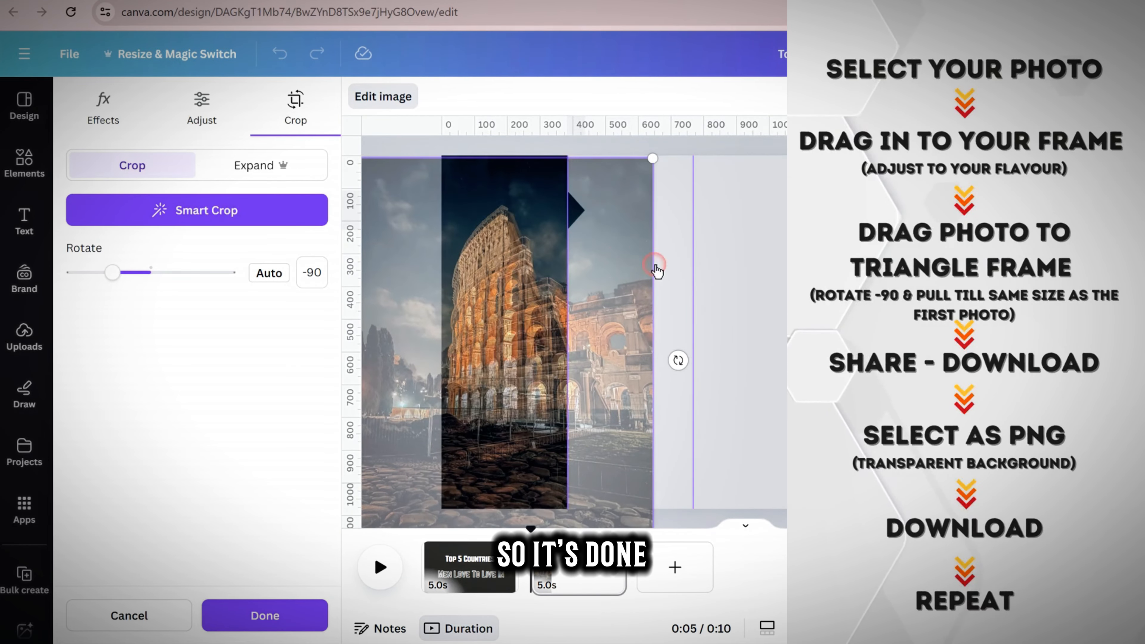
click(1099, 322)
Set up a download of the Italy design as PNG with a transparent background.
click(1112, 57)
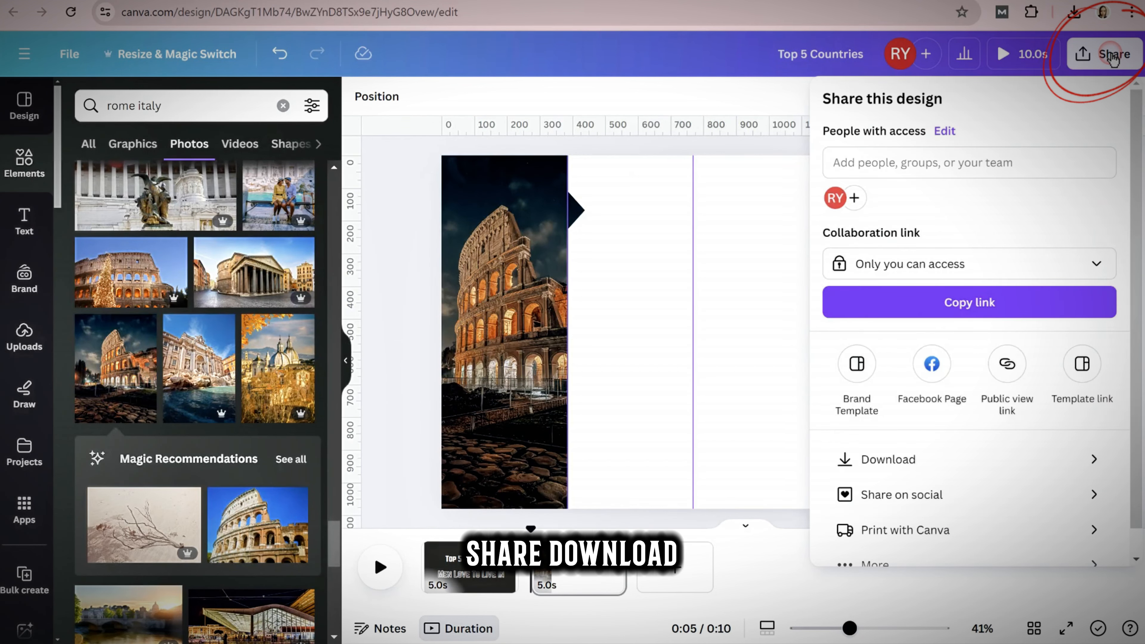
click(943, 462)
click(986, 163)
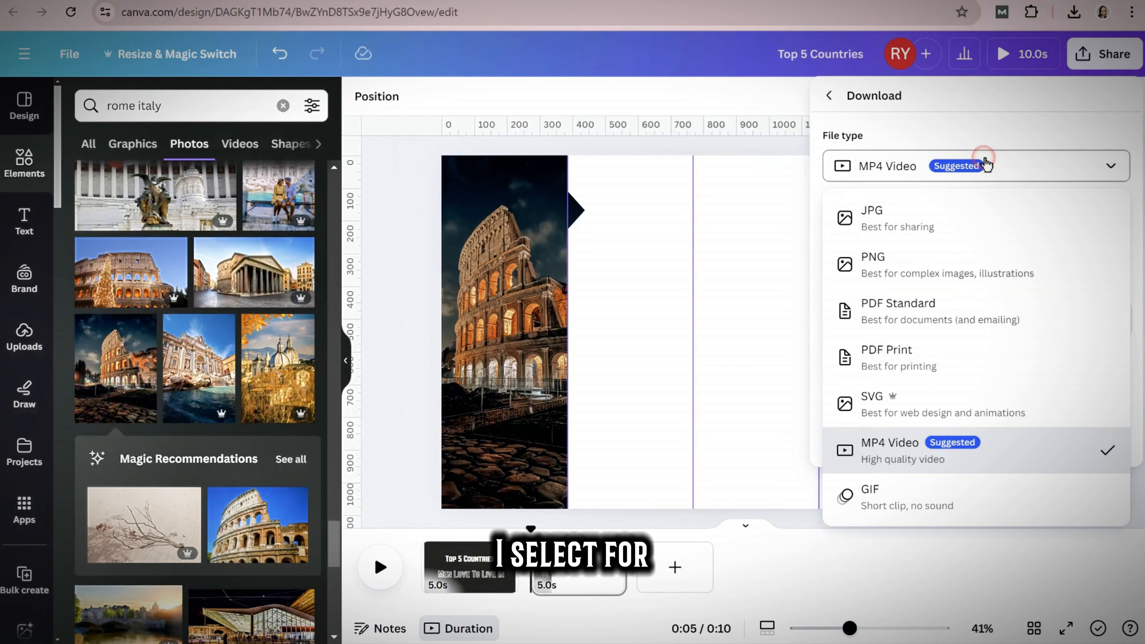
click(929, 276)
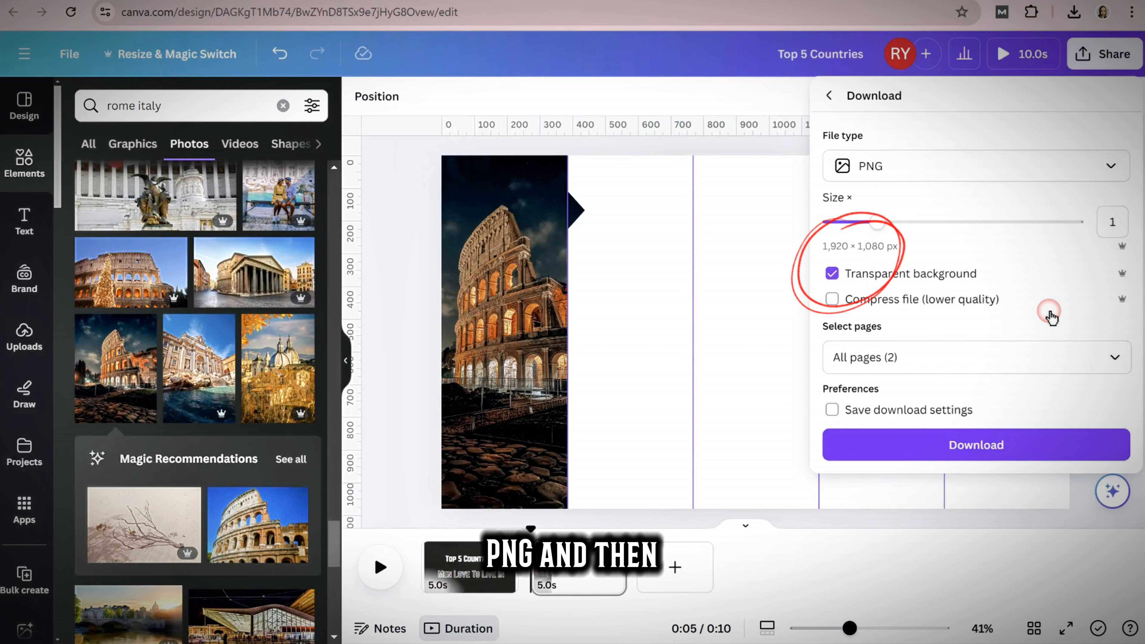
Limit the download to page 2 and download the Italy column image.
click(1112, 362)
click(1117, 405)
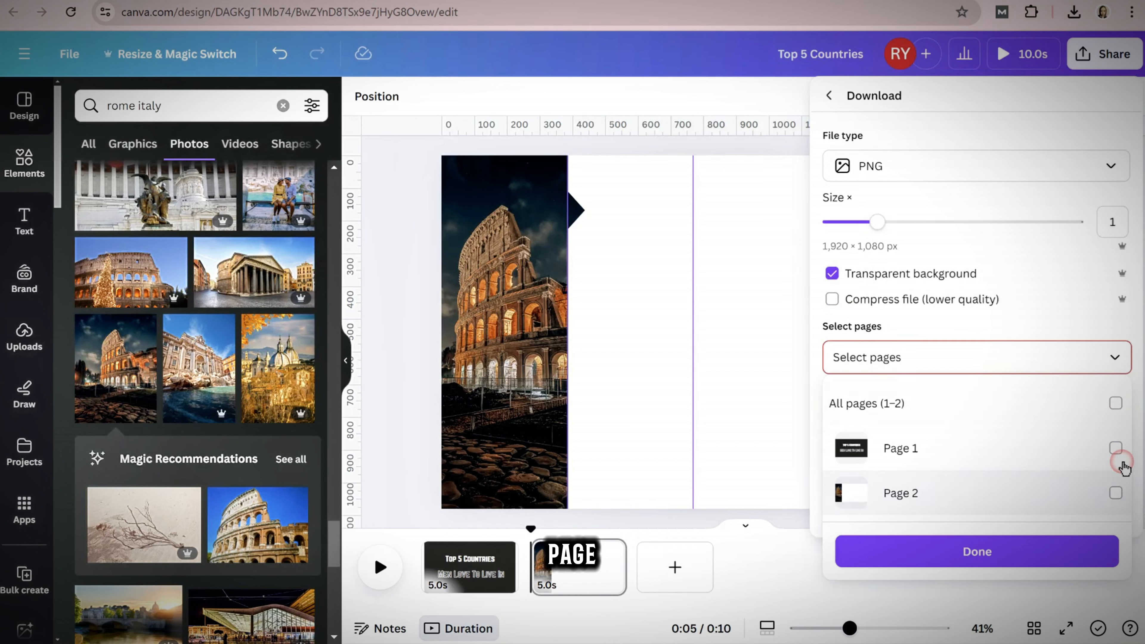
click(1117, 494)
click(1068, 557)
click(989, 444)
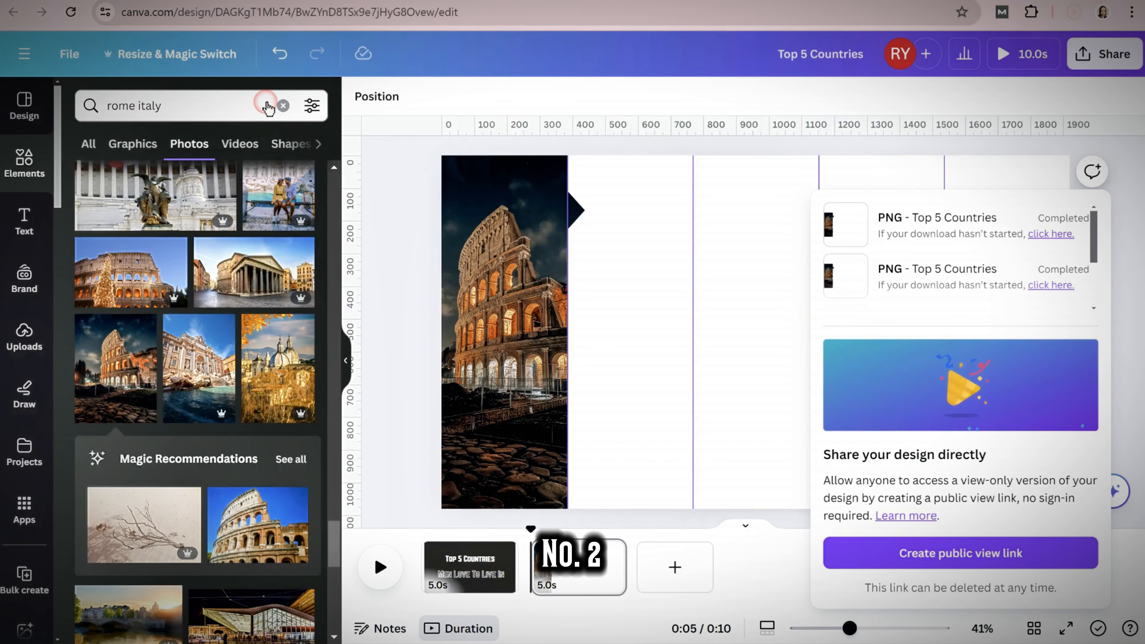
Search the elements for "canada" and show all photo results.
click(283, 105)
click(246, 106)
text(cana)
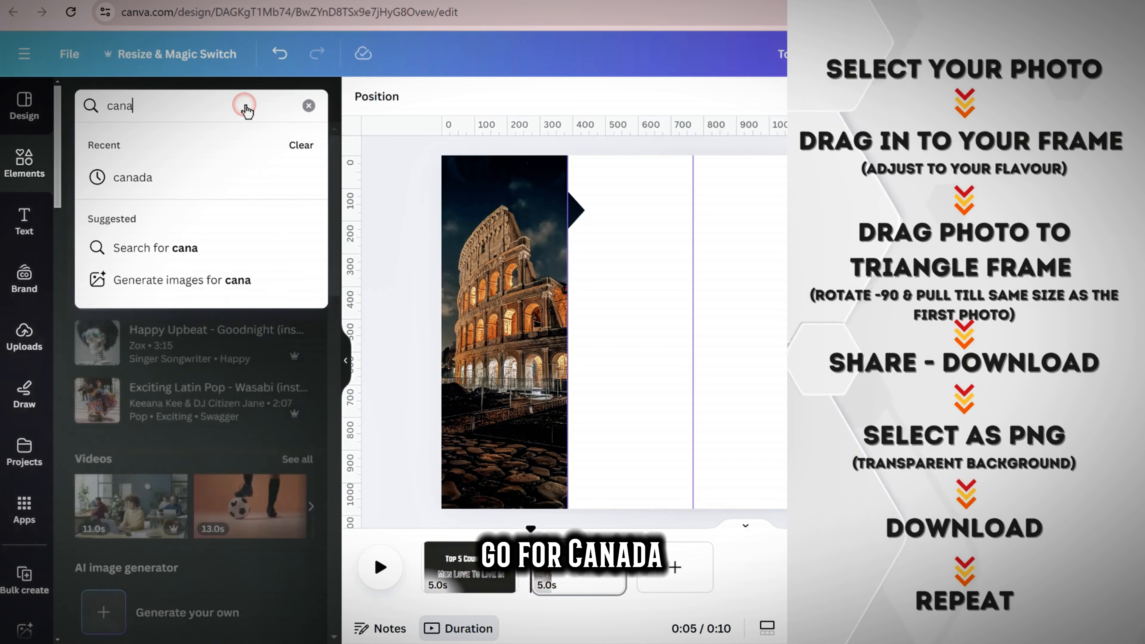
text(da)
key(Return)
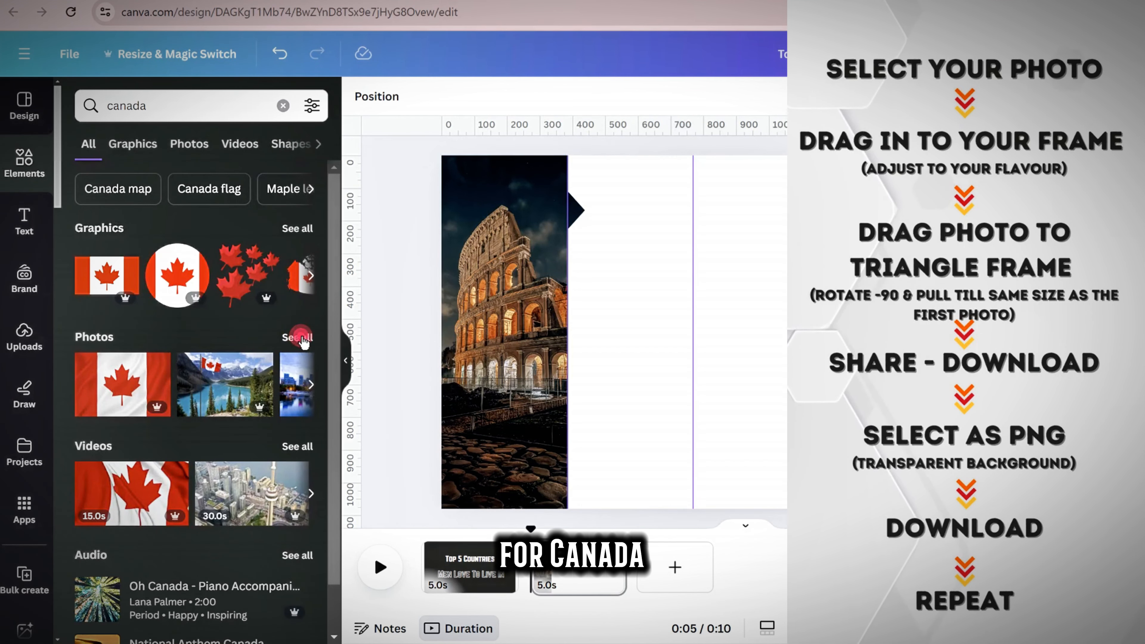
click(299, 337)
Place the illuminated harbour skyline photo in the first column's frame, keeping the tall tower inside the visible area.
scroll(247, 350, down, 5)
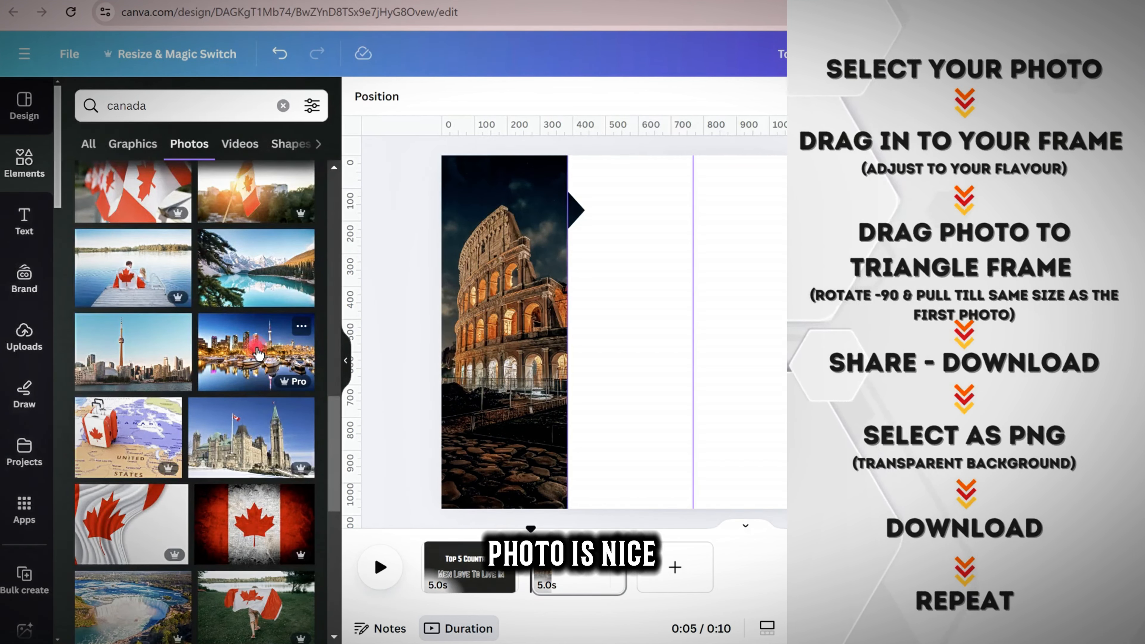
click(258, 354)
drag(631, 333, 471, 369)
double_click(490, 328)
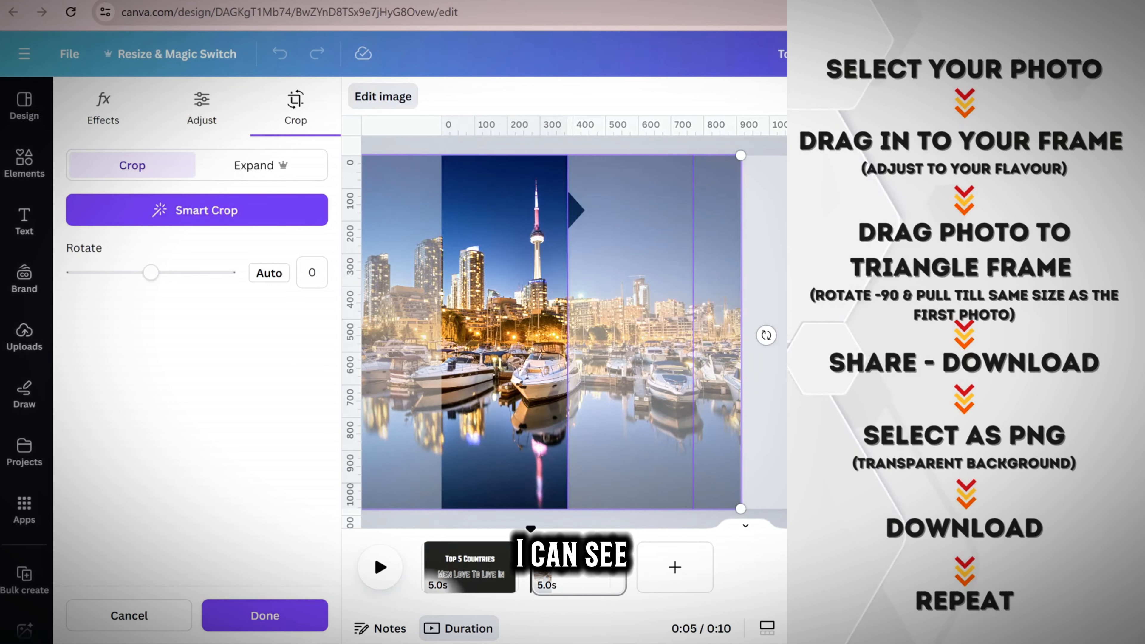
click(703, 260)
click(526, 246)
Fill the triangle frame with the Canadian harbour skyline photo, rotated -90 and enlarged until it lines up with the column photo.
drag(251, 363, 578, 212)
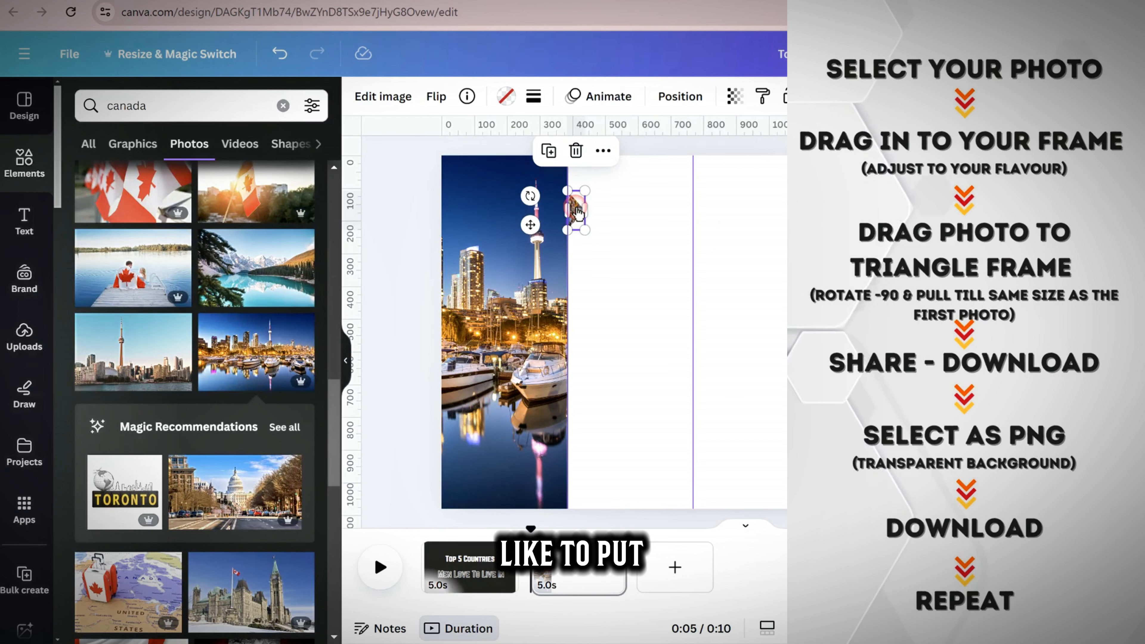
double_click(578, 212)
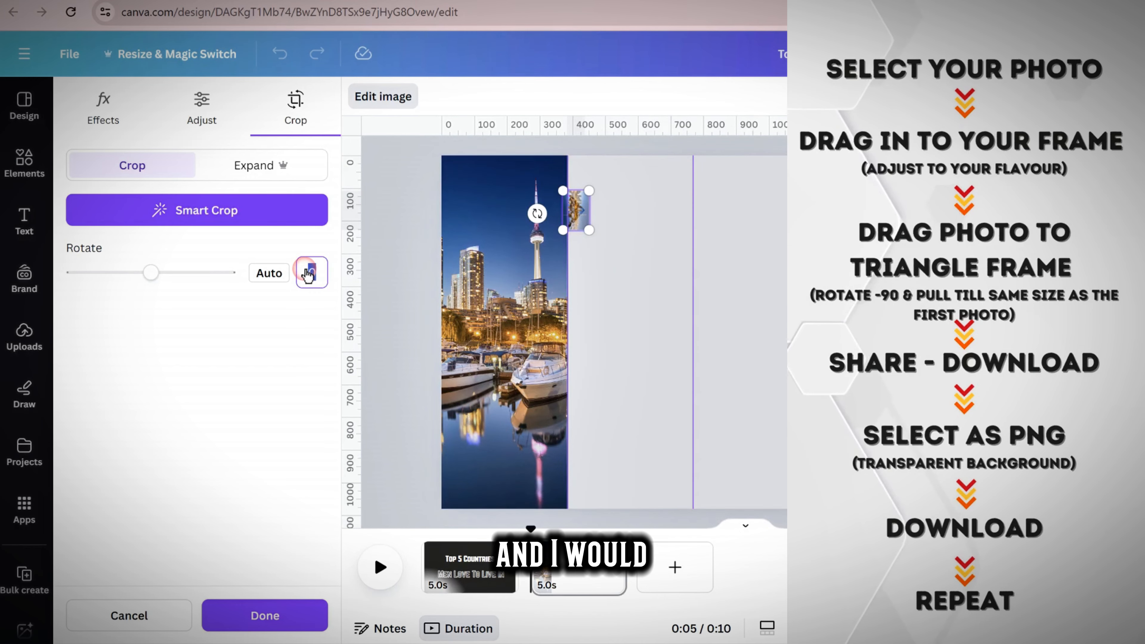
text(-90)
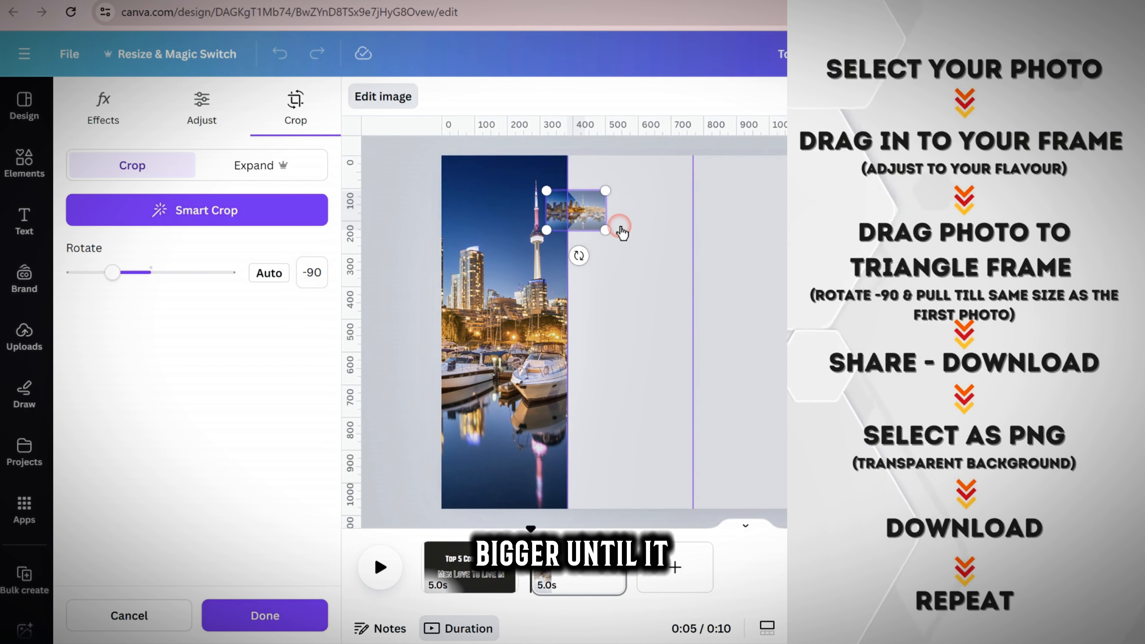
drag(621, 232, 770, 213)
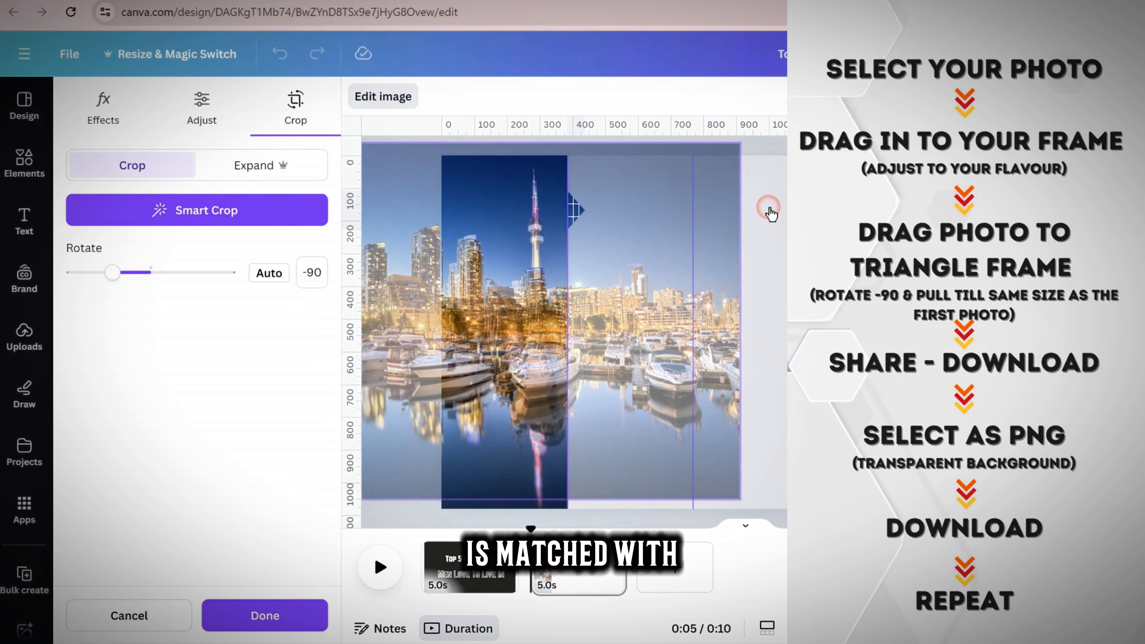
mouse_move(657, 270)
mouse_down()
mouse_move(672, 313)
mouse_move(659, 280)
mouse_up()
key(Return)
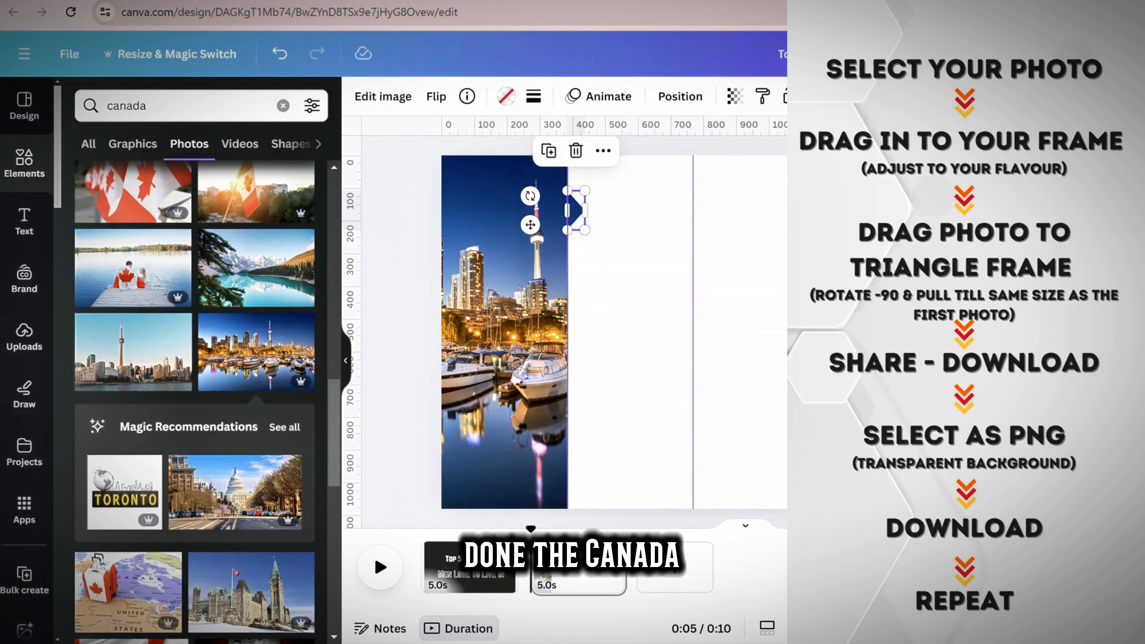
click(1096, 288)
Set up a download of the Canada design as PNG with a transparent background.
click(1114, 65)
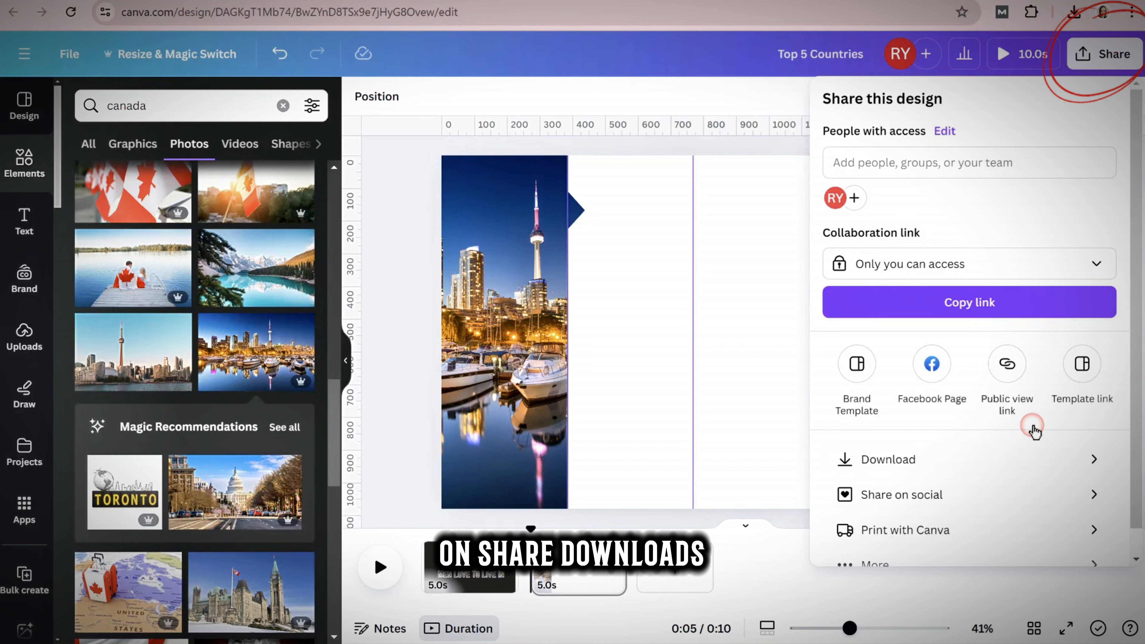
click(1036, 453)
click(1005, 180)
click(978, 269)
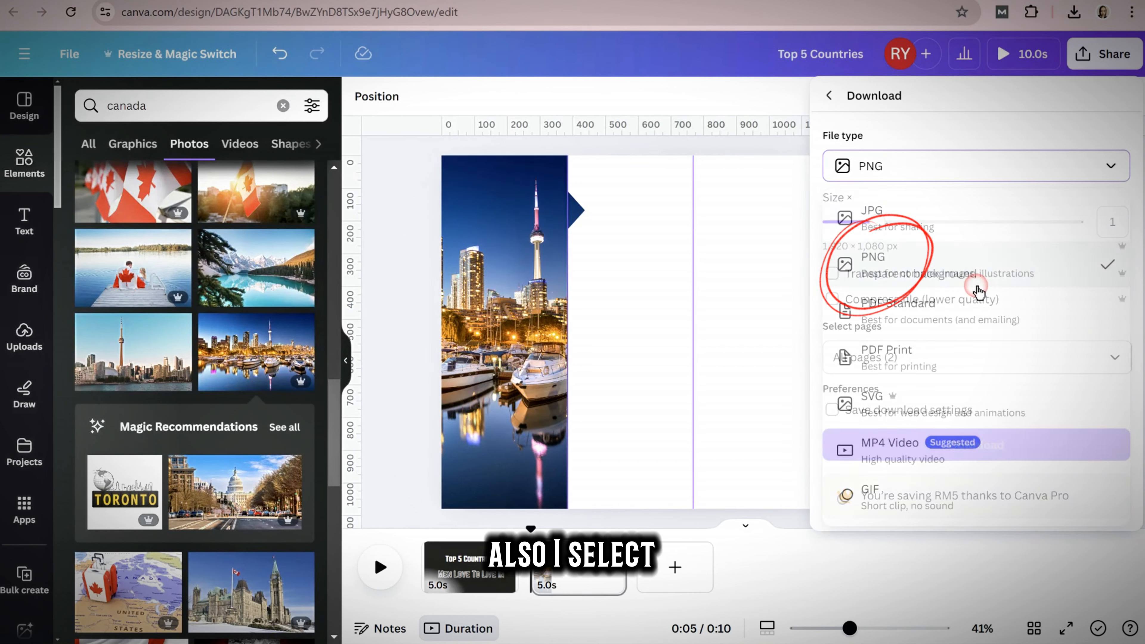
click(1106, 358)
click(1114, 357)
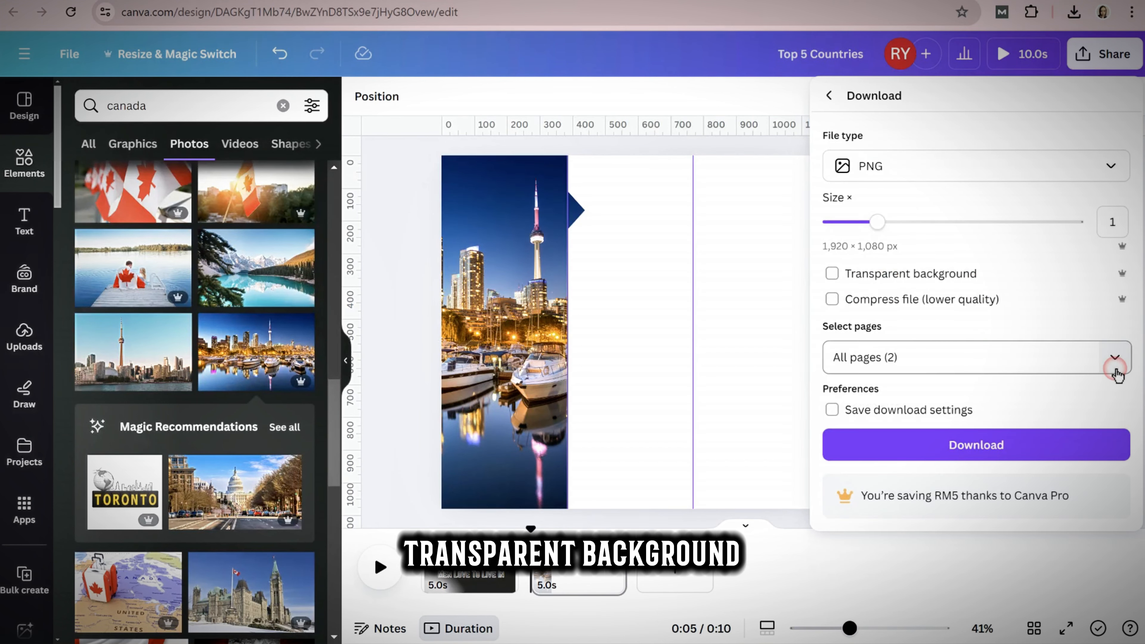
click(1107, 379)
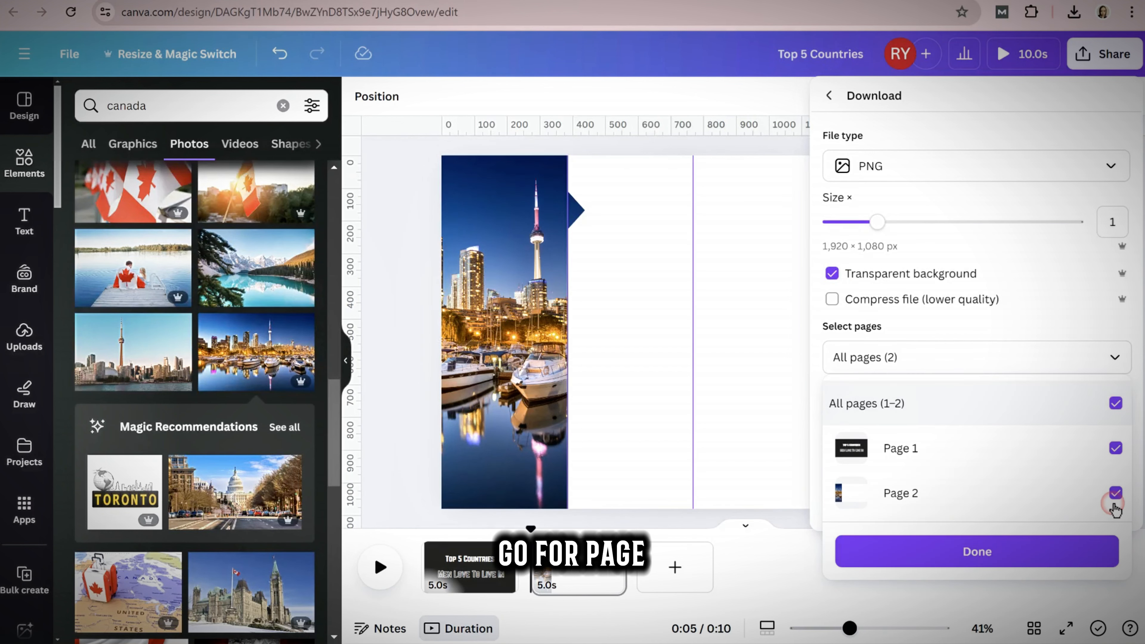
Limit the download to page 2 and download the Canada column image.
click(1115, 492)
click(1116, 491)
click(1099, 549)
click(1014, 446)
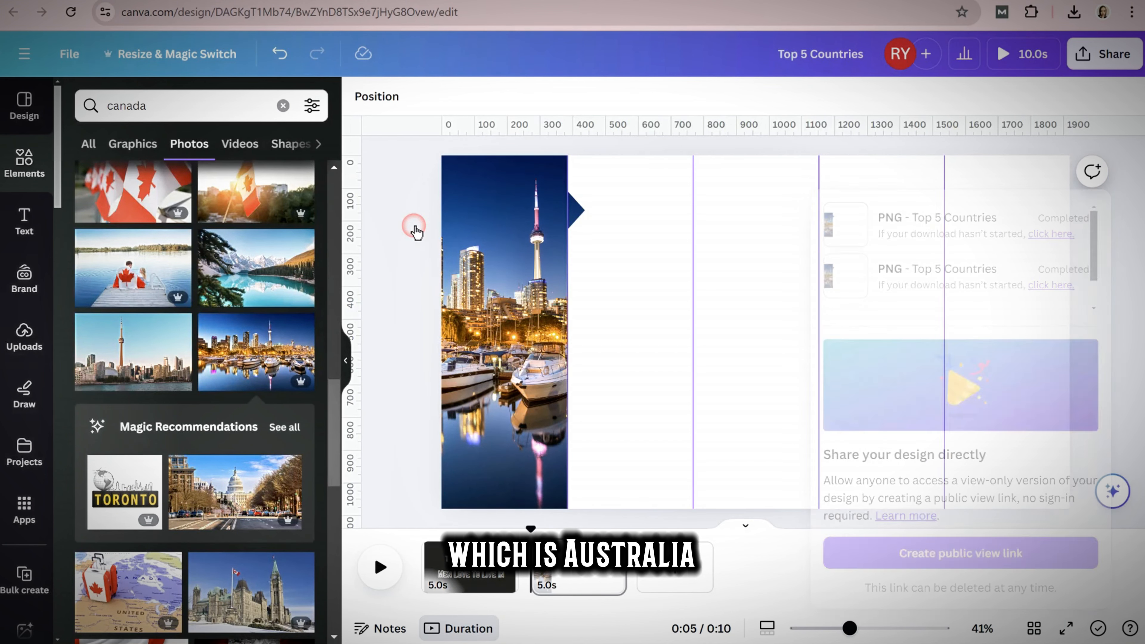
Search the elements for "australia" and show all photo results.
click(283, 105)
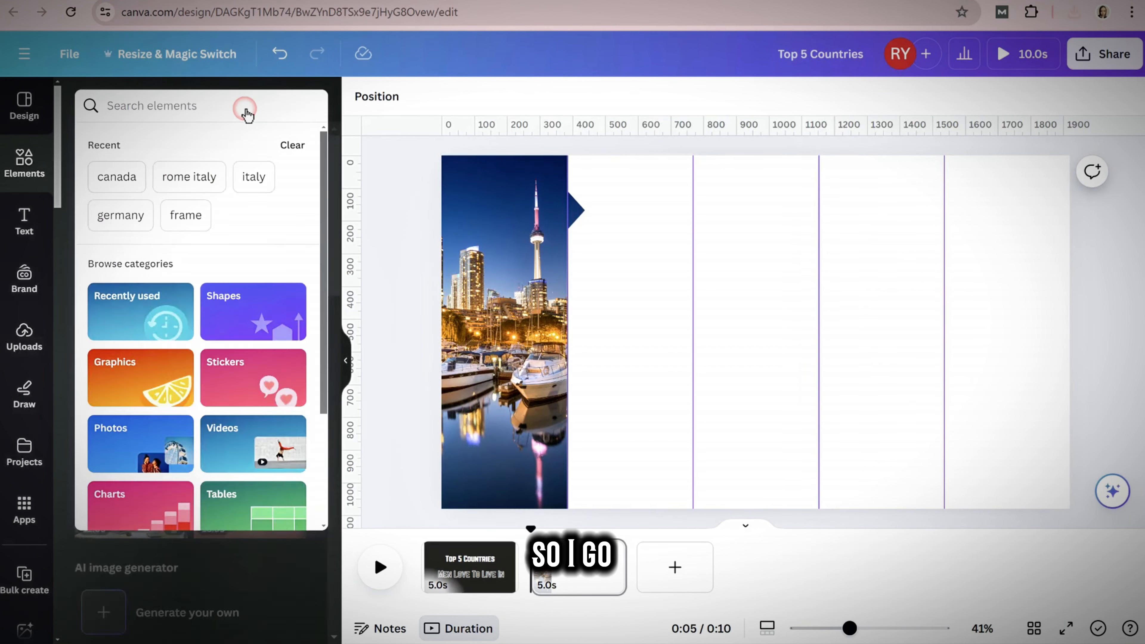
text(australia)
key(Return)
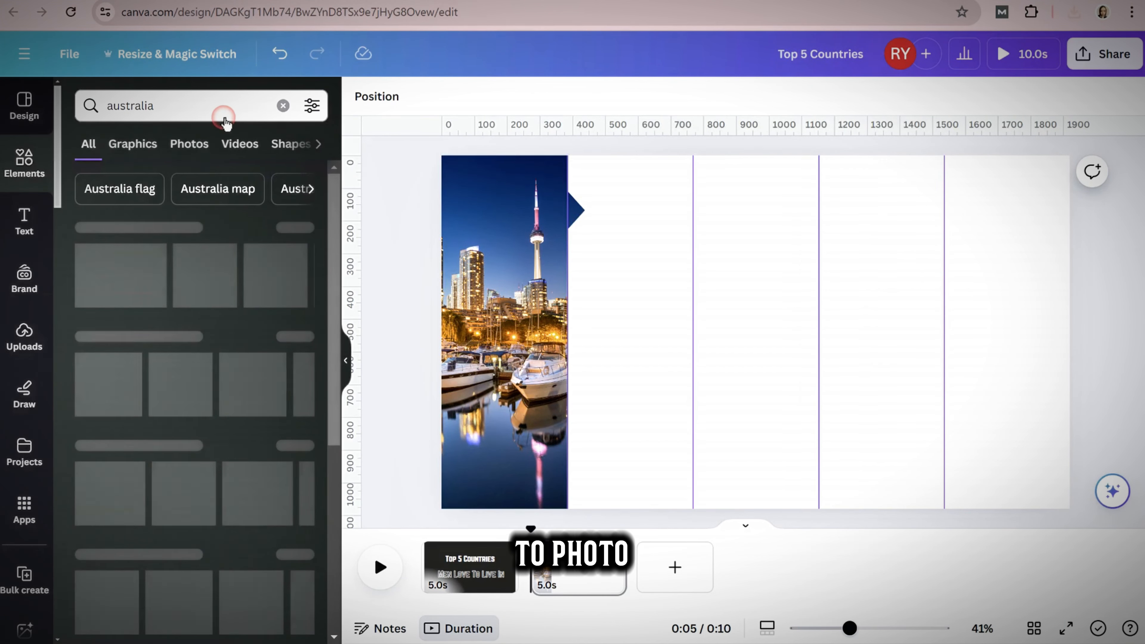
click(295, 337)
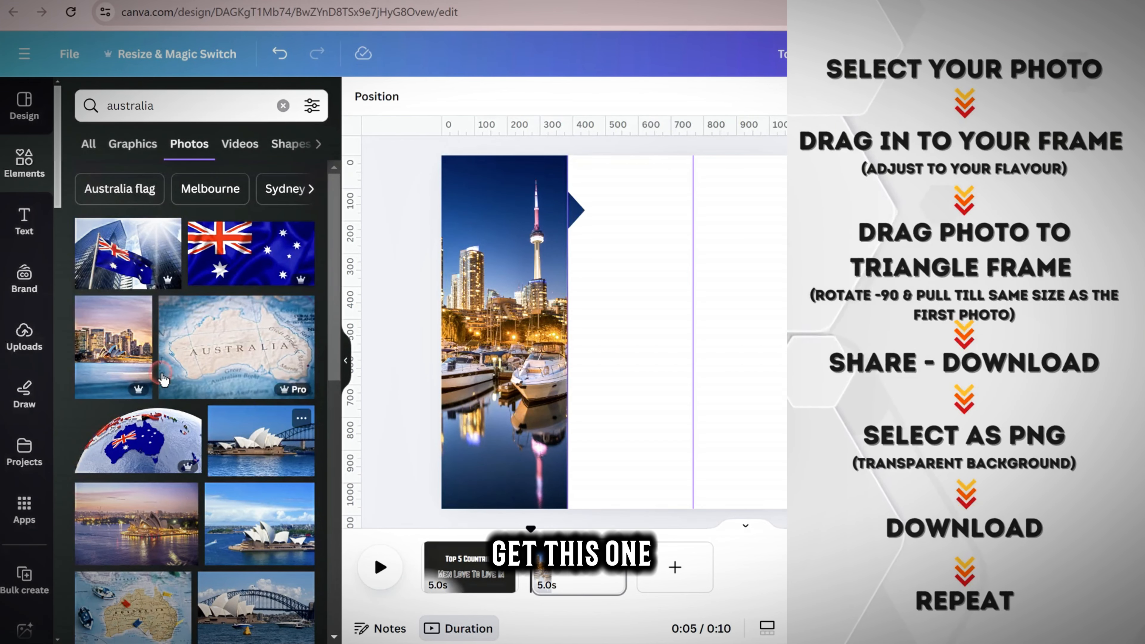
Place the sunset Sydney Opera House photo in the column frame and enlarge it, keeping the opera house inside the visible area.
drag(116, 357, 545, 283)
drag(564, 420, 553, 413)
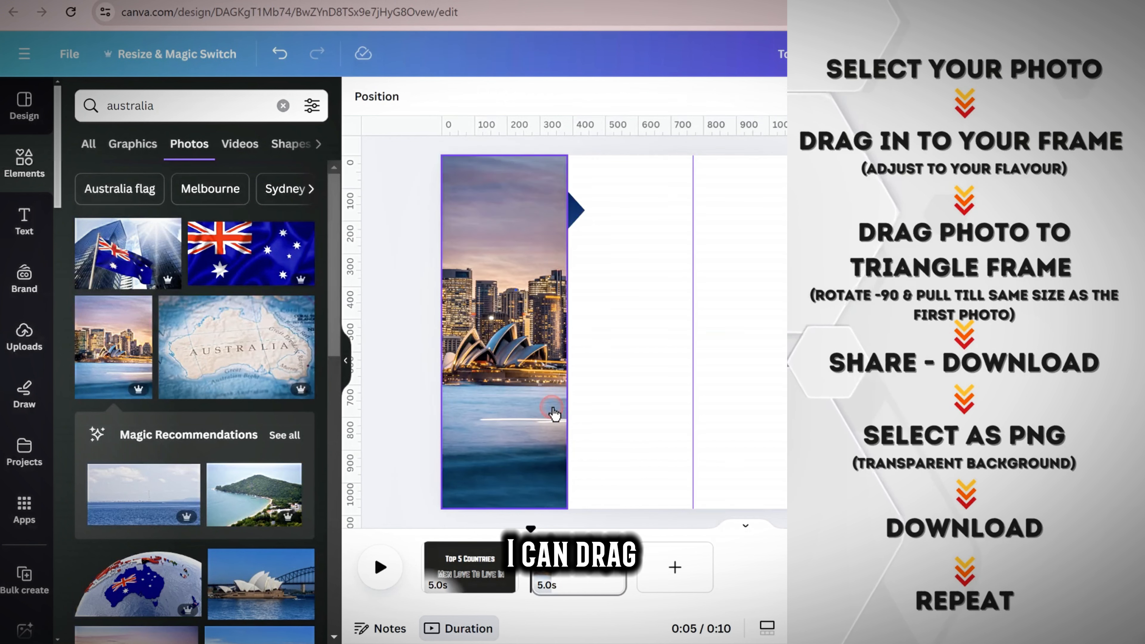
double_click(527, 356)
drag(637, 510, 672, 553)
drag(469, 375, 455, 375)
key(Return)
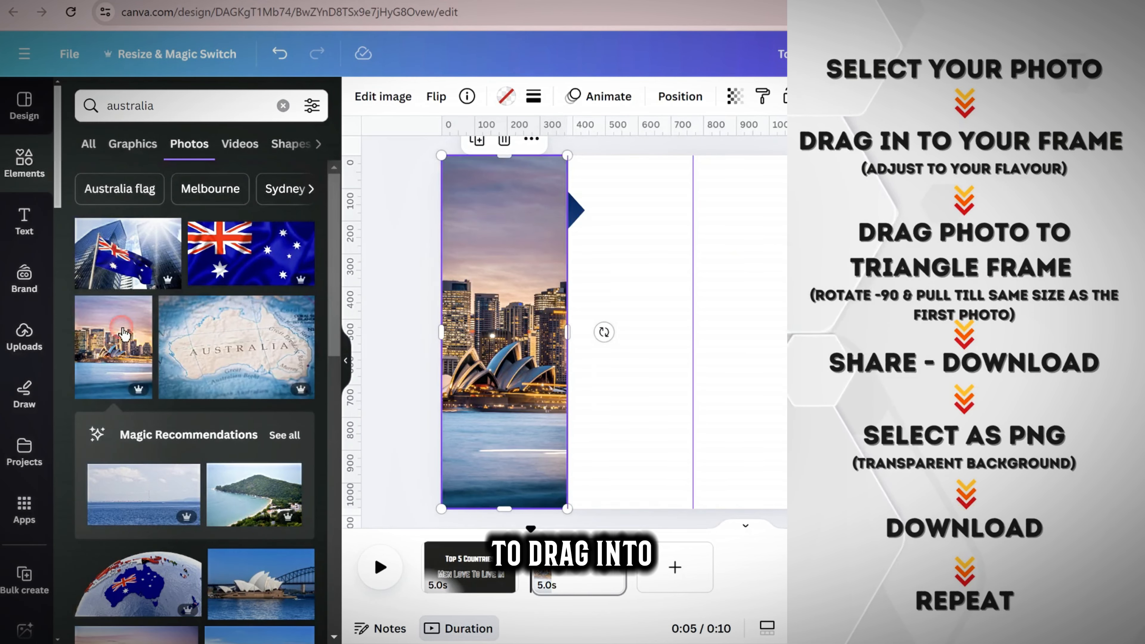
Fill the triangle frame with the same opera house photo, rotated -90 and enlarged until it matches the column photo.
drag(130, 360, 282, 609)
double_click(576, 212)
click(312, 272)
key(Return)
drag(562, 263, 643, 198)
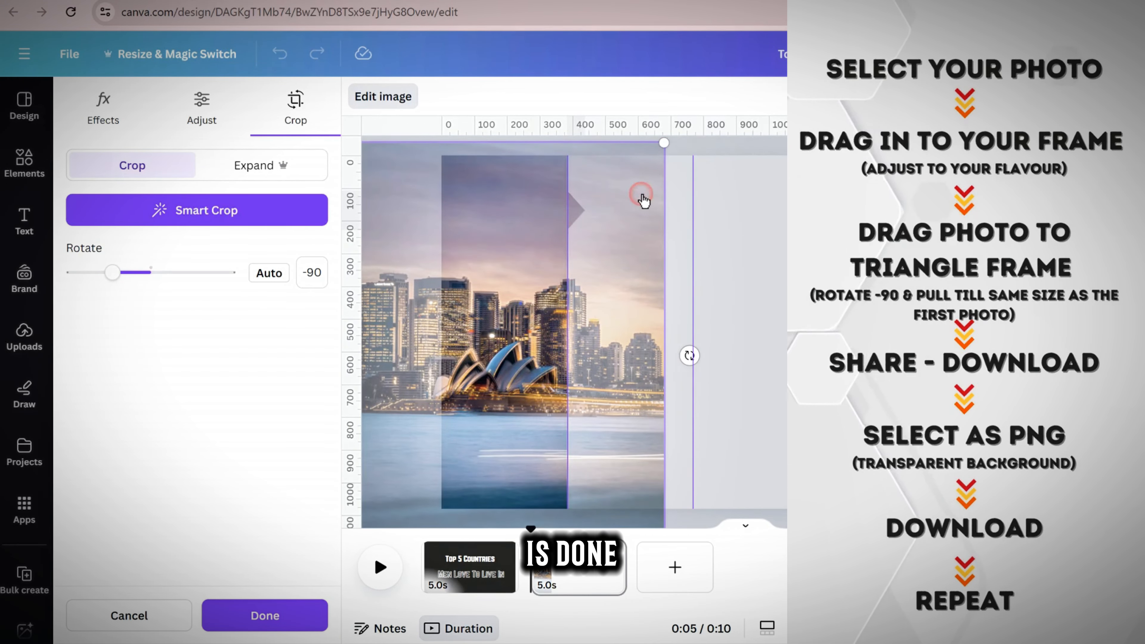
key(Return)
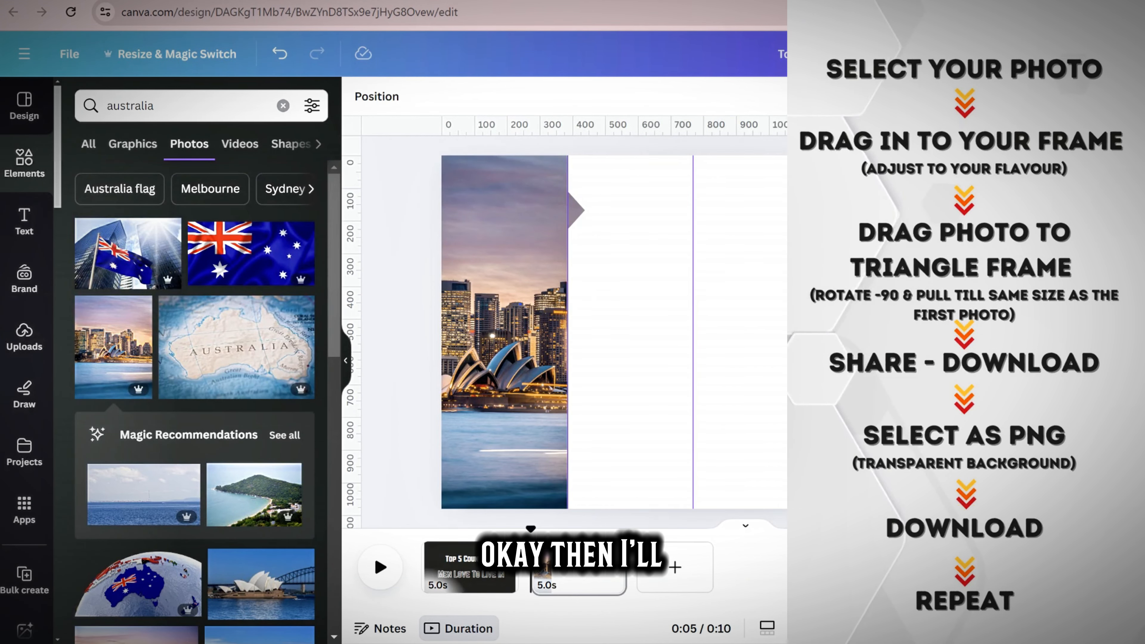
Set up a download of the Australia design as PNG with a transparent background.
click(1109, 55)
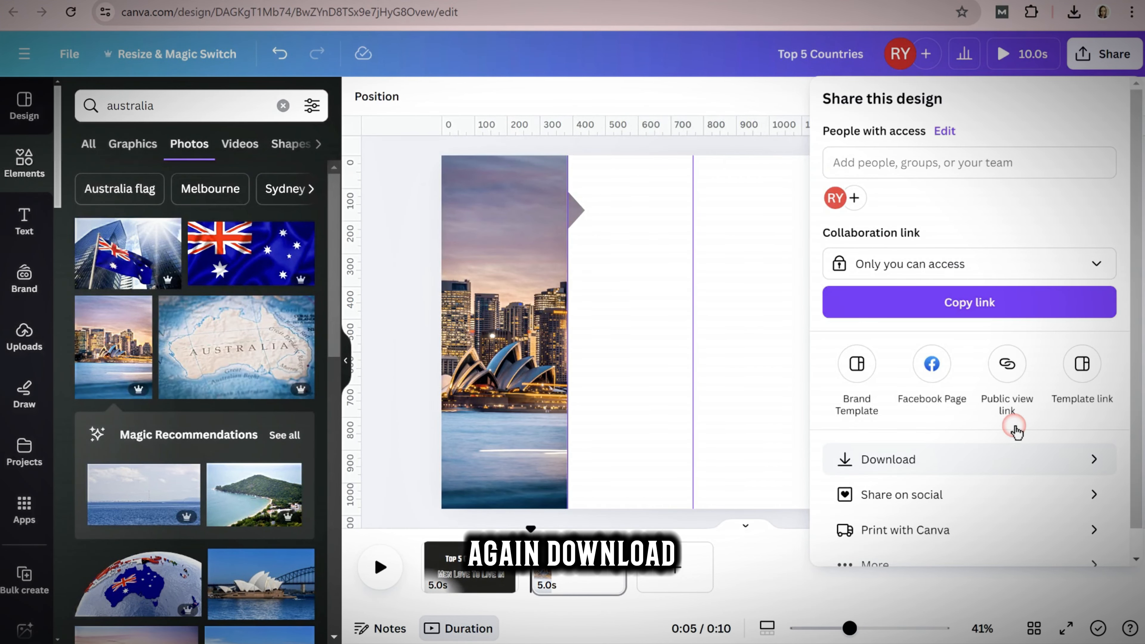
click(1014, 458)
click(1035, 167)
click(987, 273)
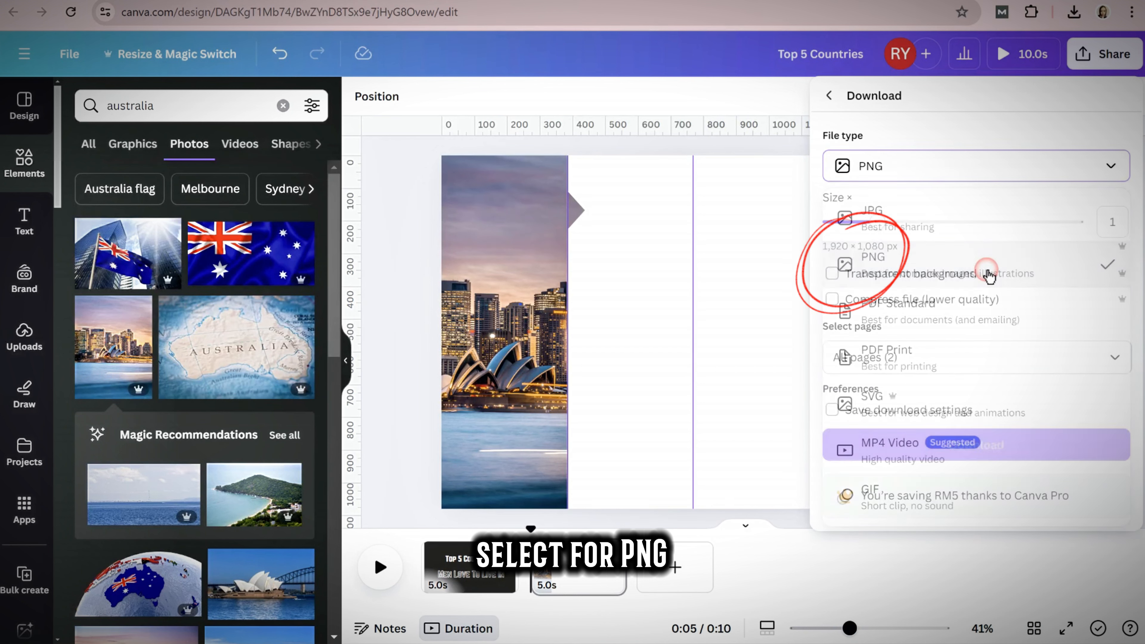
click(832, 274)
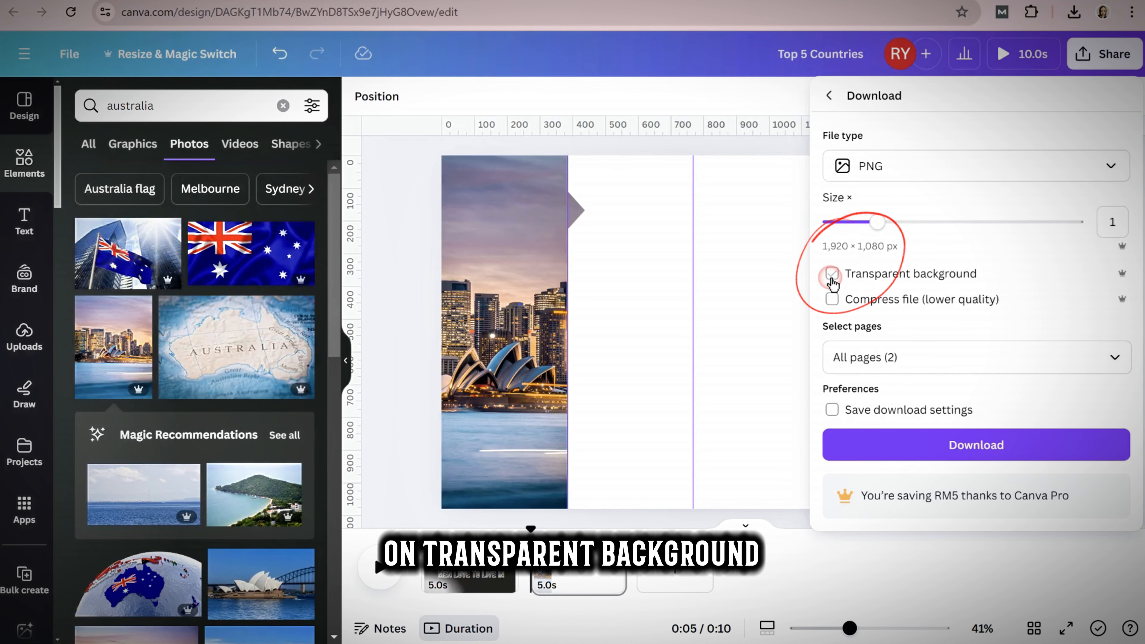
Limit the download to page 2, download the Australia column image and dismiss the download summary.
click(1117, 359)
click(1113, 403)
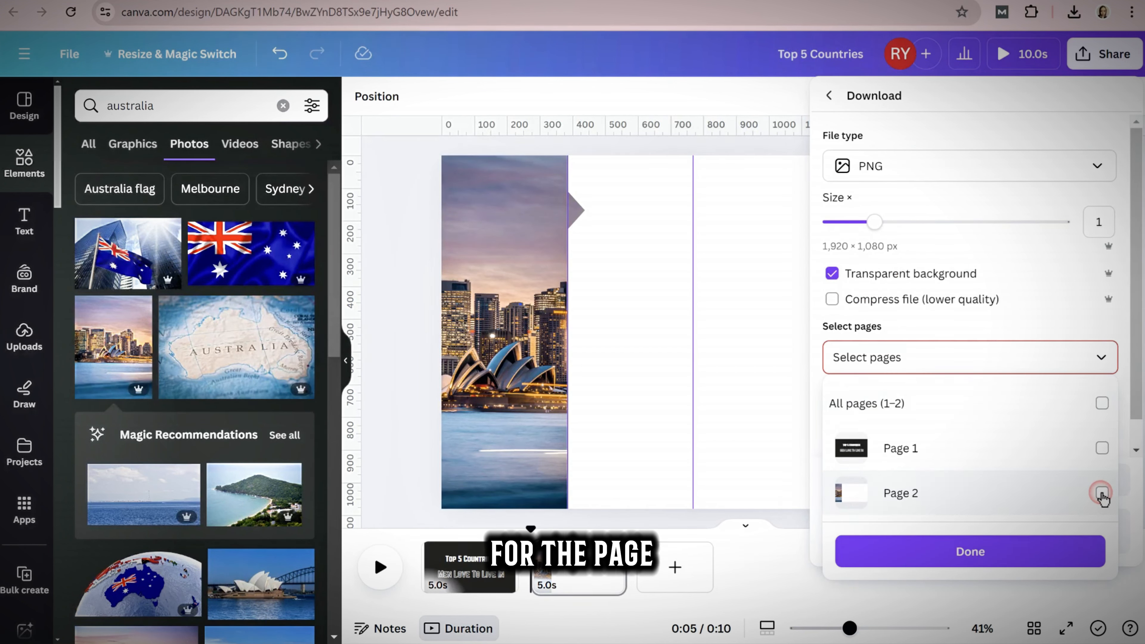
click(1113, 491)
click(1032, 551)
click(967, 451)
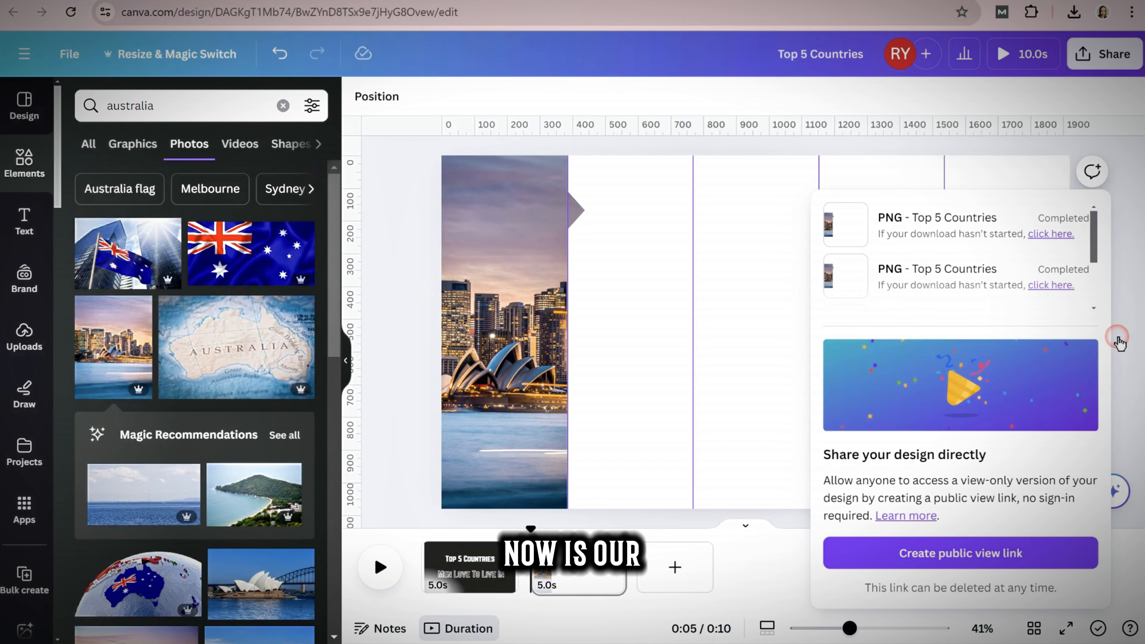
click(1117, 338)
Search the elements for "japan" and show all photo results.
click(283, 106)
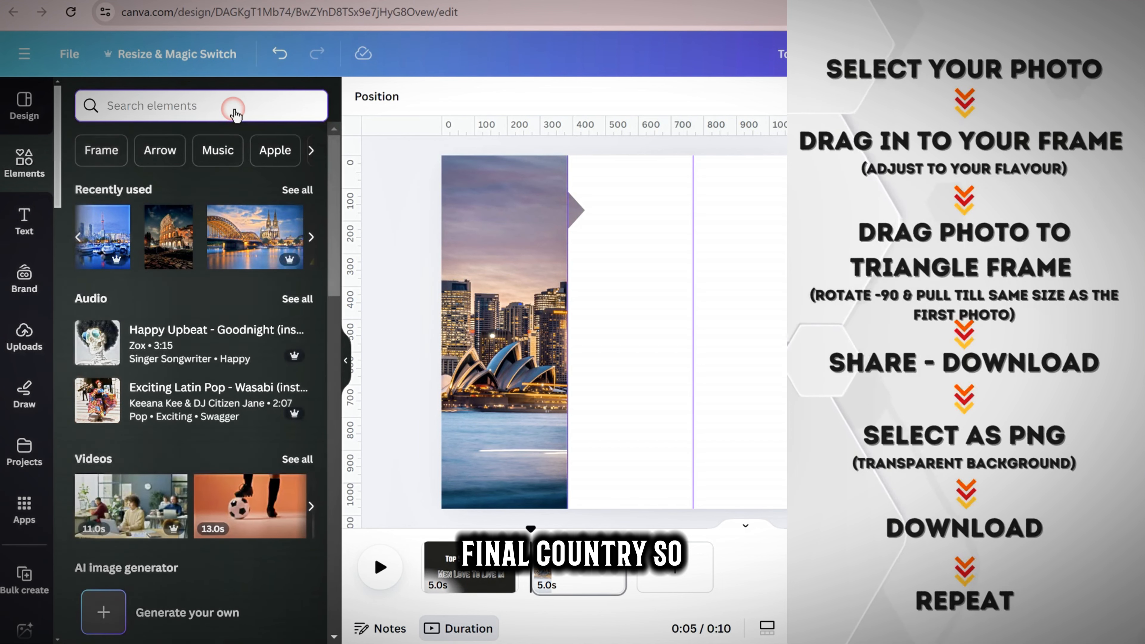
text(japan)
key(Return)
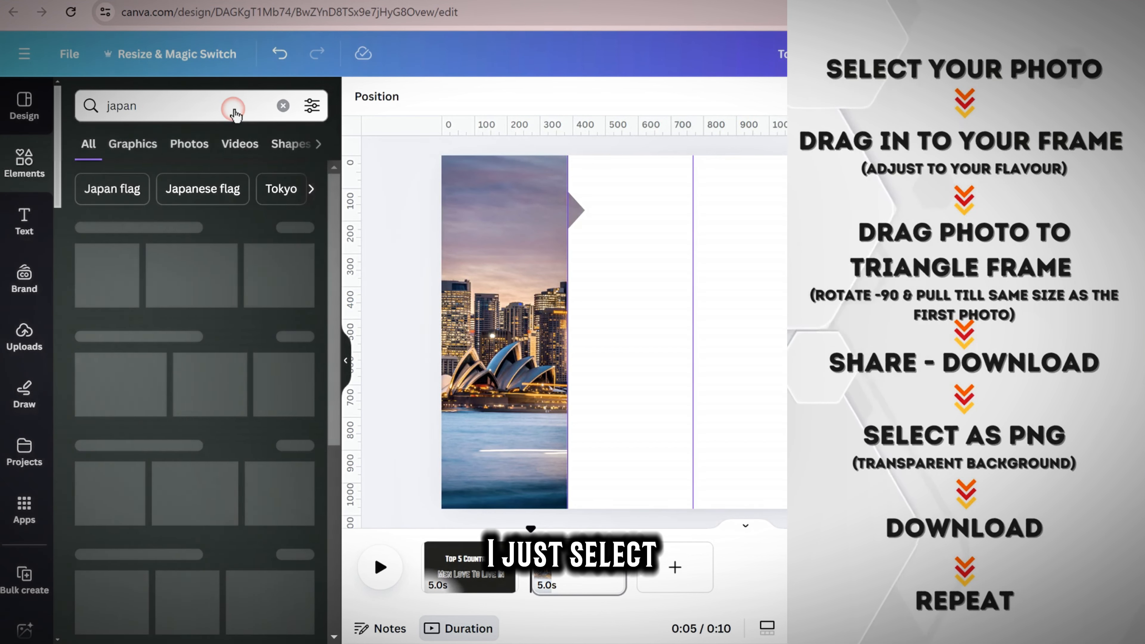
click(297, 337)
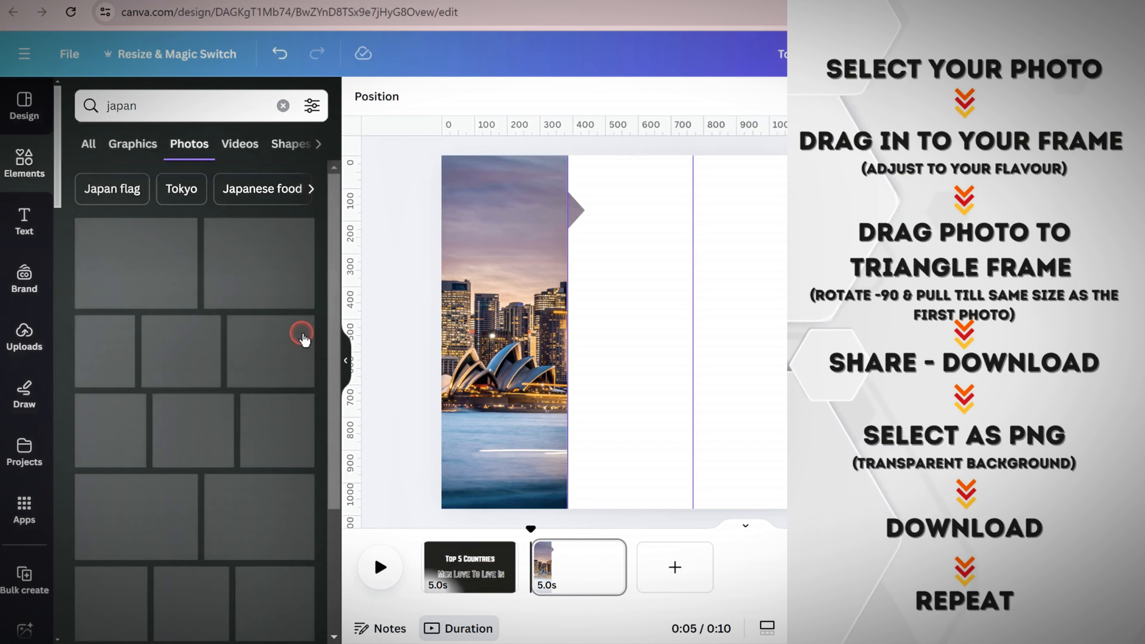
Place the dusk city photo with the orange illuminated tower in the column frame, keeping the whole tower visible.
scroll(302, 341, down, 5)
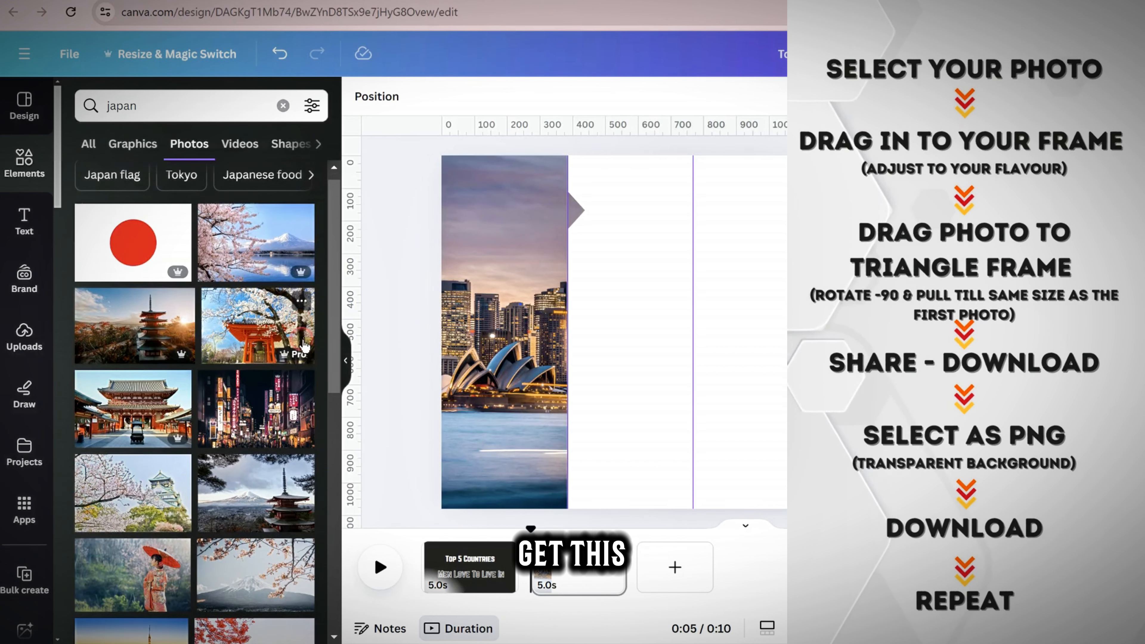
drag(135, 429, 475, 354)
double_click(521, 336)
click(194, 357)
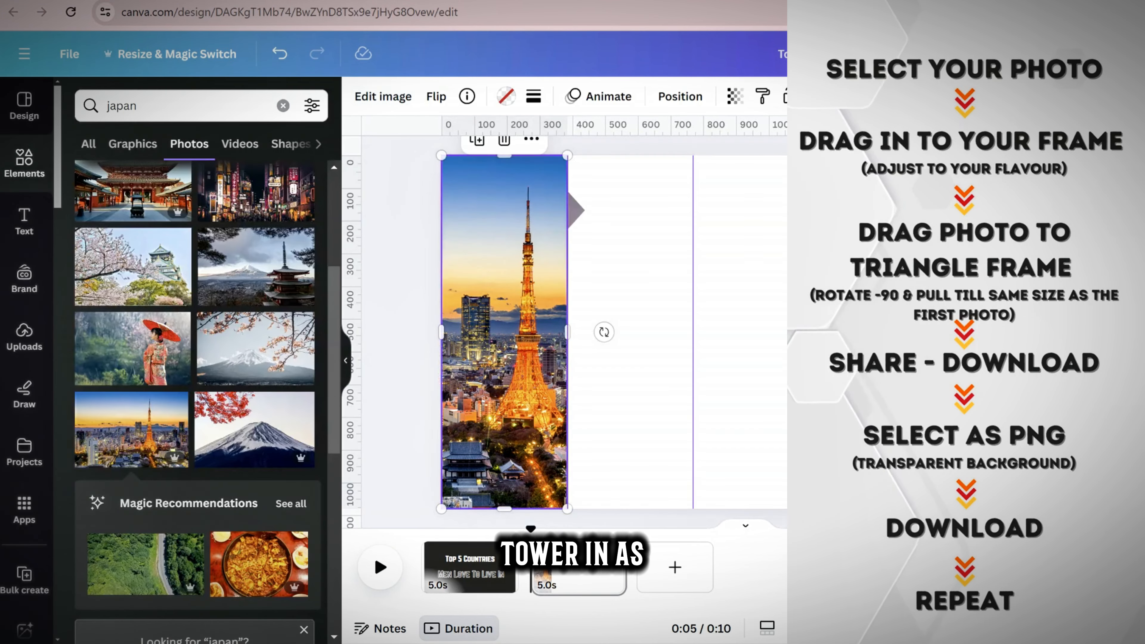
Fill the triangle frame with the same orange tower photo, rotated -90, enlarged and shifted until it aligns with the column photo.
drag(131, 428, 575, 218)
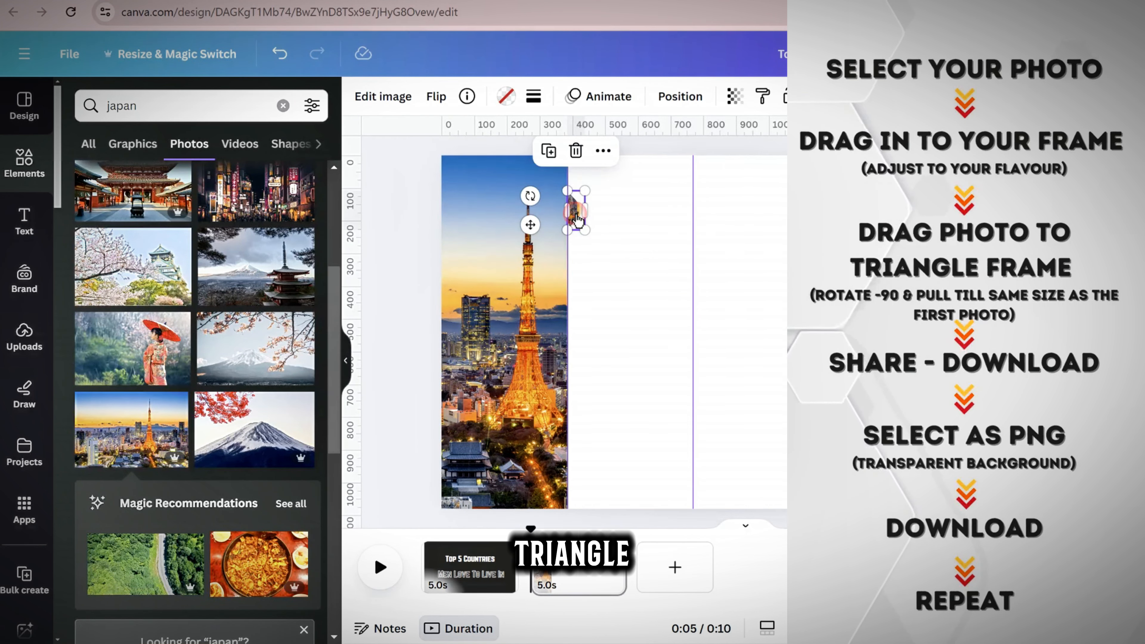
double_click(577, 220)
click(326, 275)
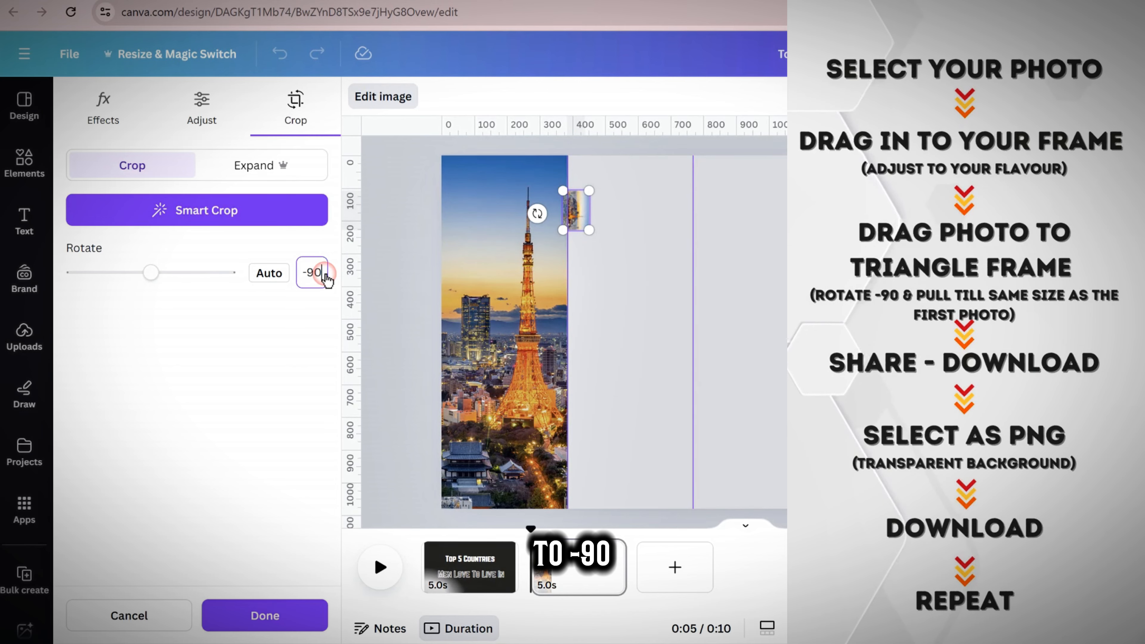
drag(607, 229, 1087, 550)
drag(954, 406, 581, 374)
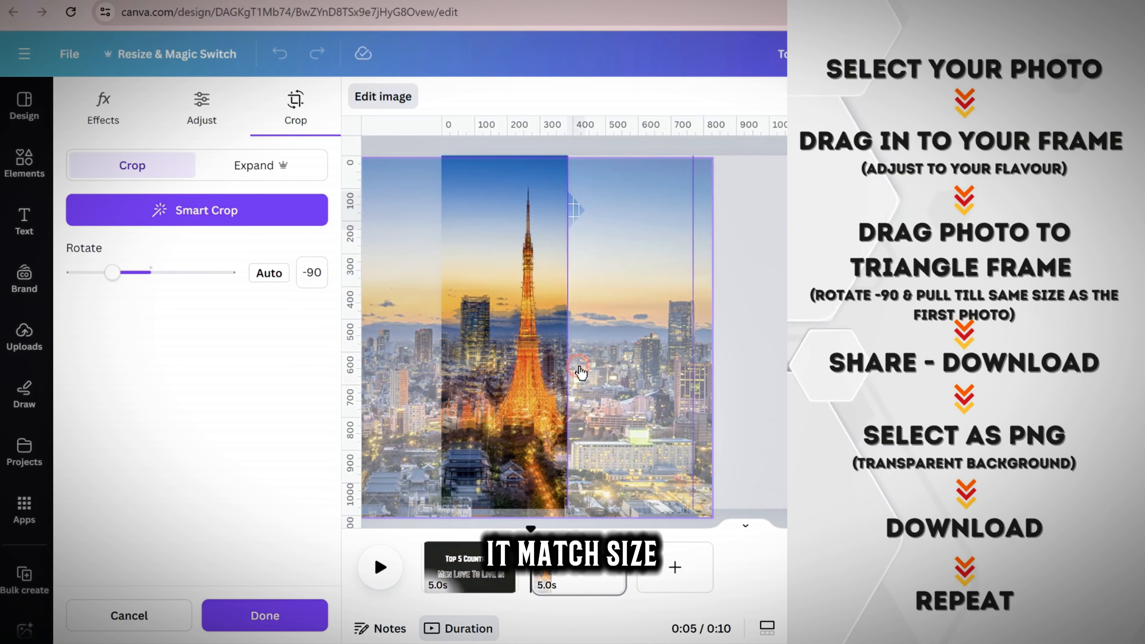
click(674, 277)
drag(708, 169, 703, 174)
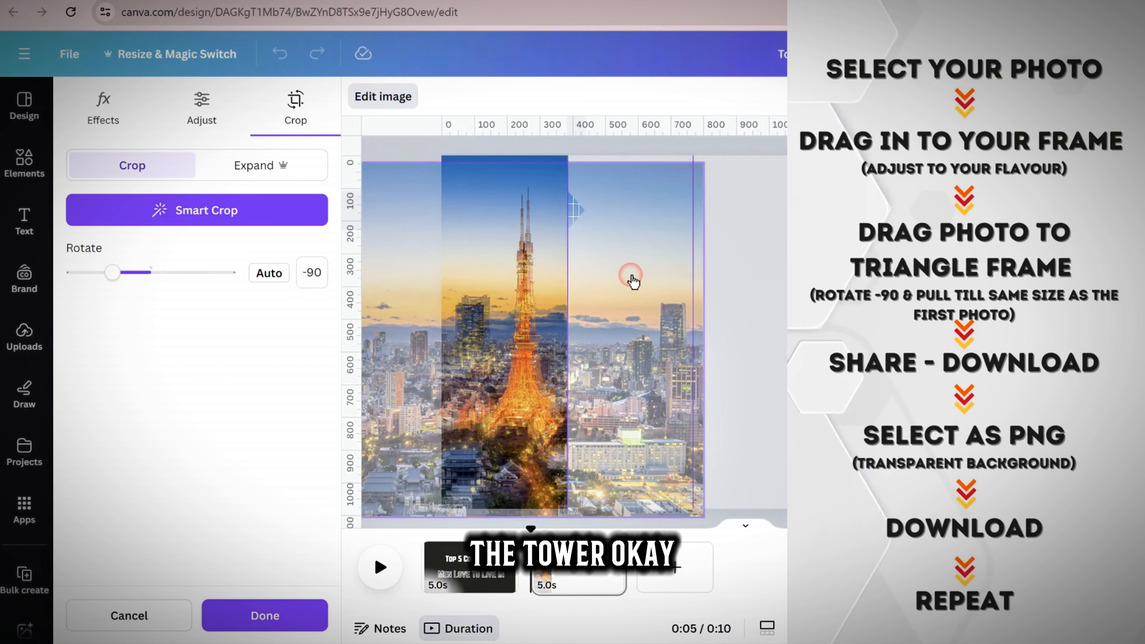
drag(630, 278, 634, 271)
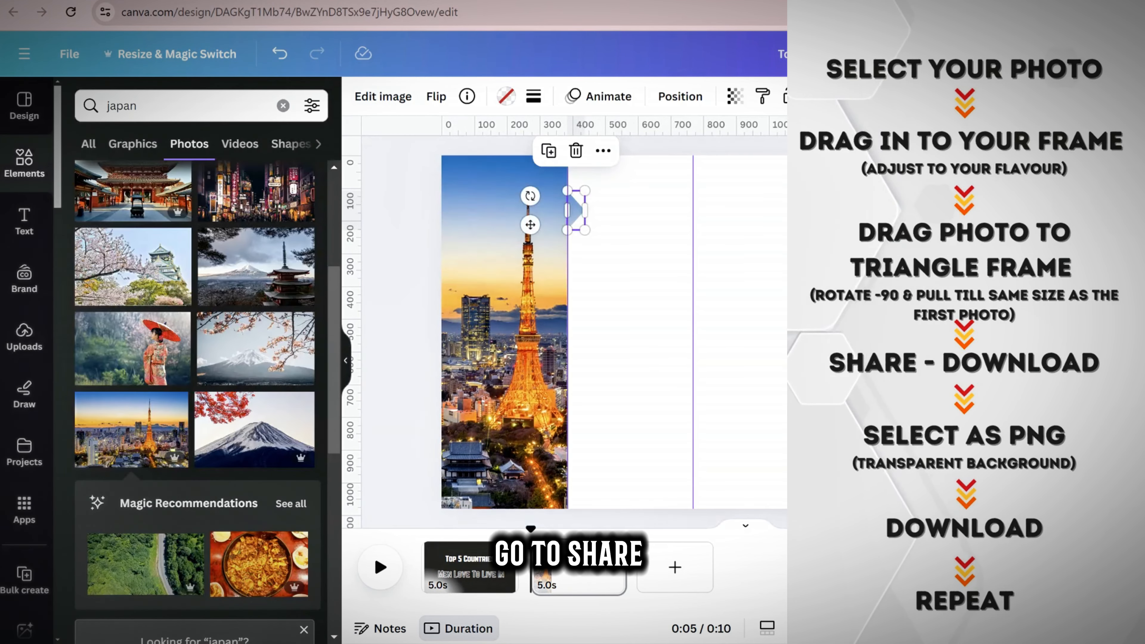
click(1122, 131)
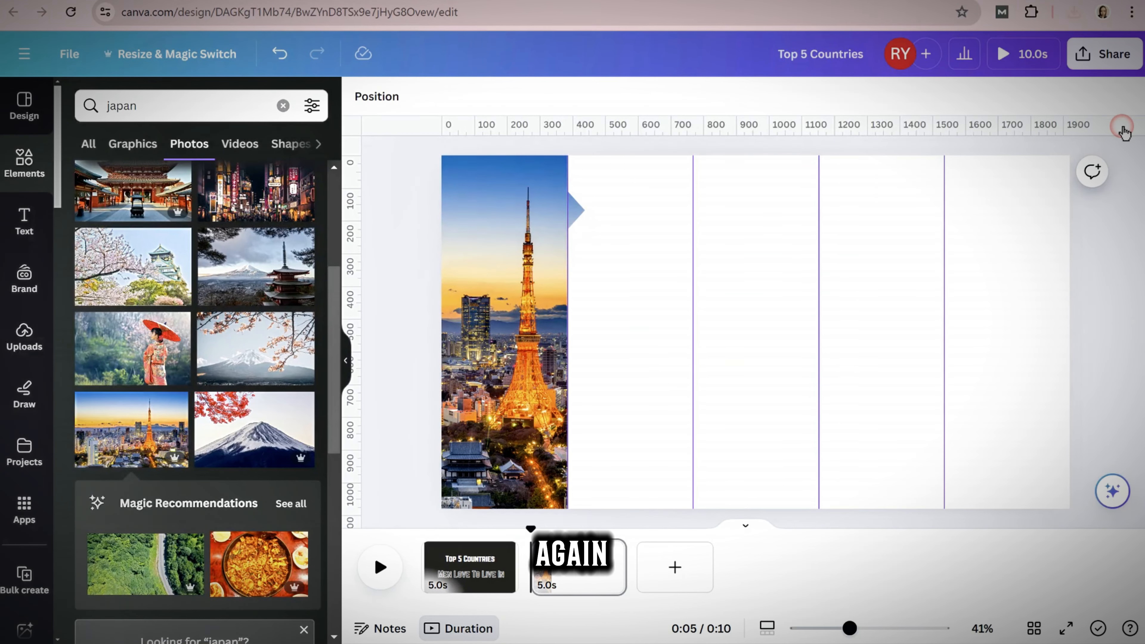
Set up a download of the Japan design as PNG with a transparent background.
click(1113, 55)
click(935, 458)
click(1062, 177)
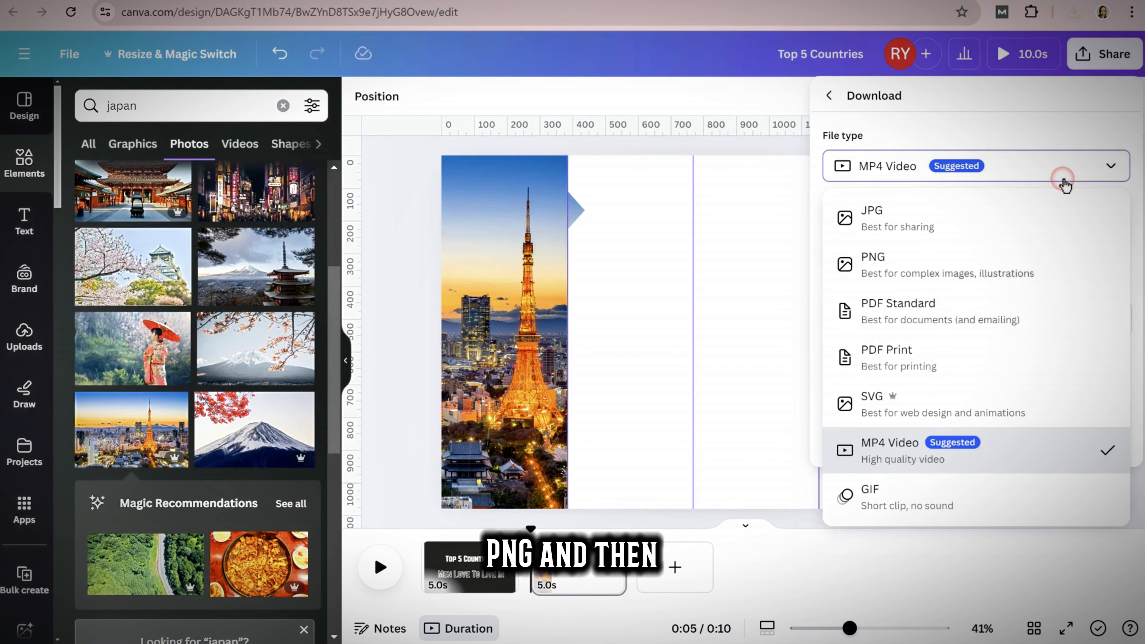
click(981, 285)
click(1116, 357)
click(832, 274)
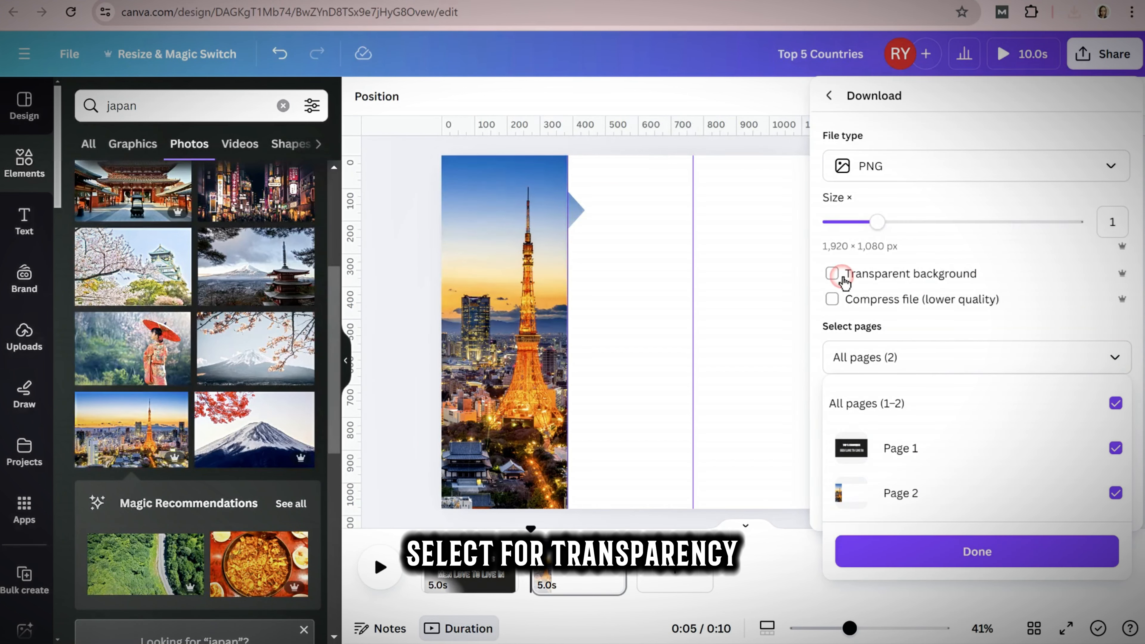
Limit the export to Page 2 only and download it as a transparent PNG.
click(1117, 359)
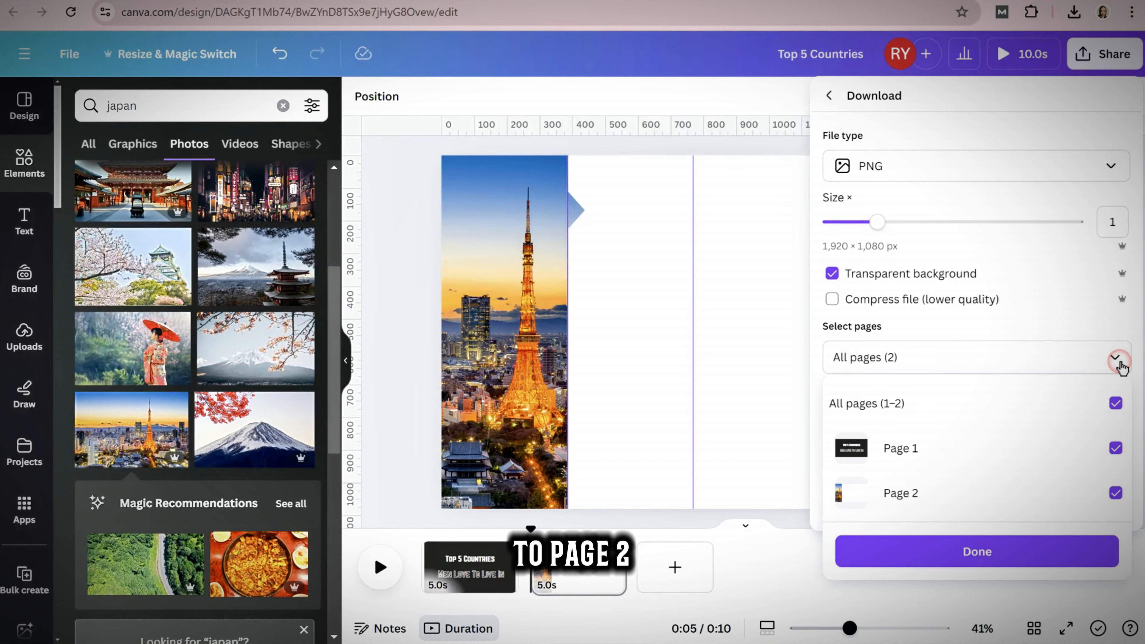
click(1115, 403)
click(1097, 558)
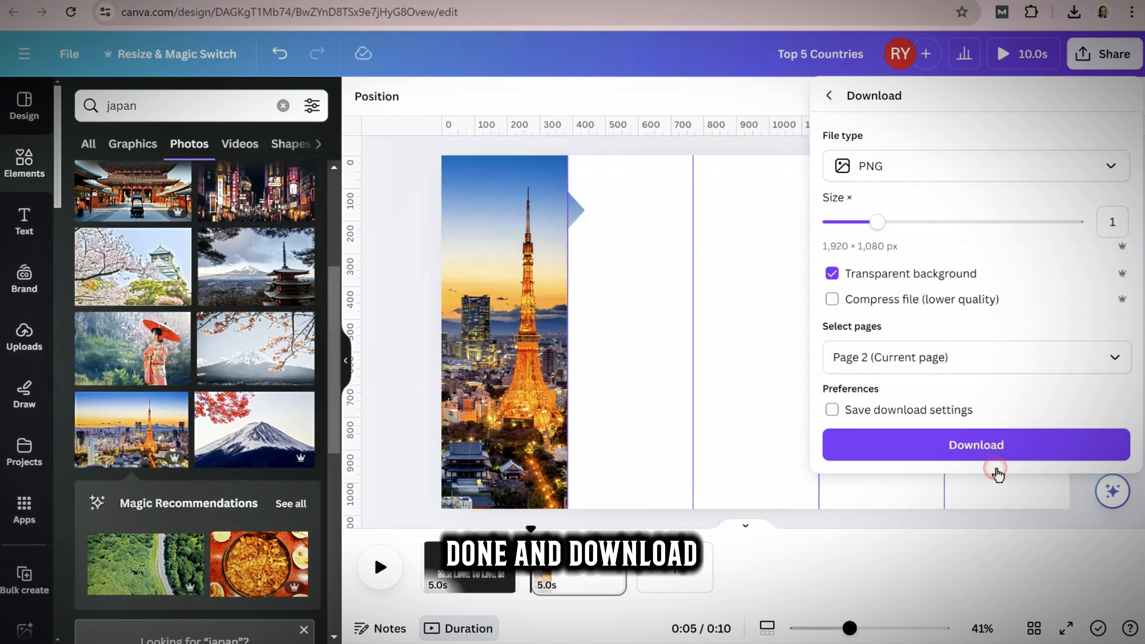
click(994, 446)
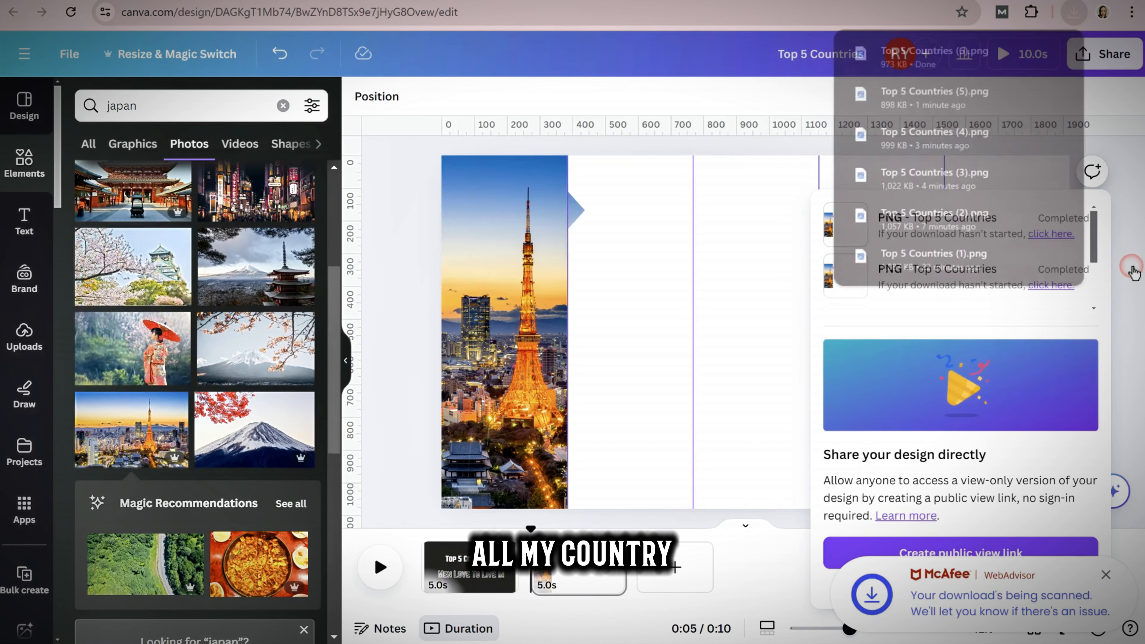
click(848, 207)
Upload all the exported Top 5 Countries PNG files from the Downloads folder.
click(25, 337)
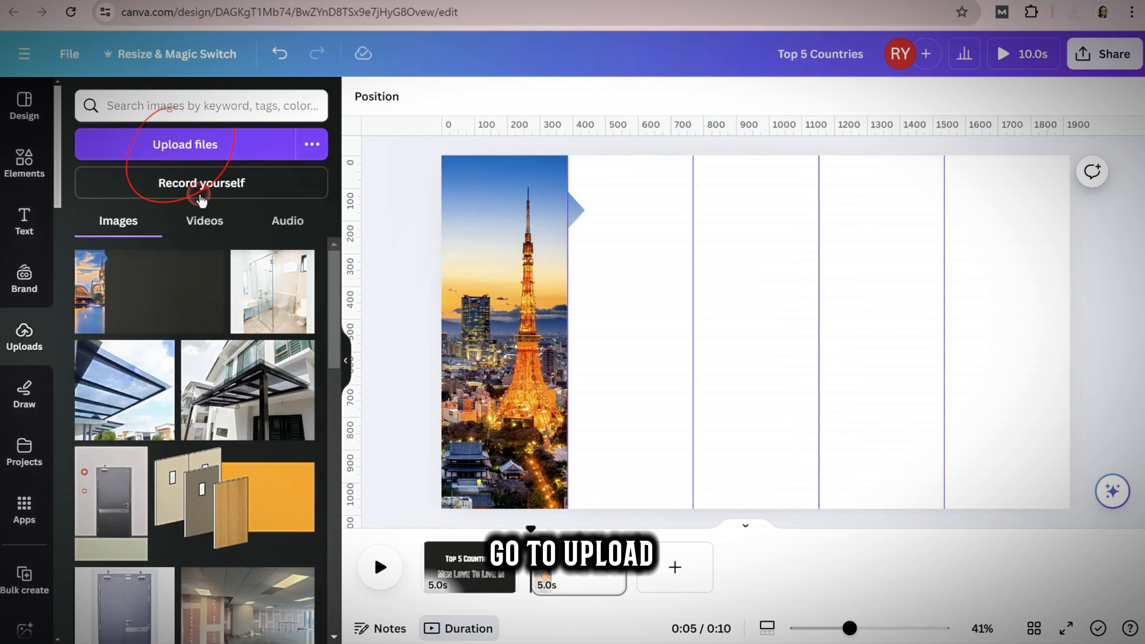
click(172, 146)
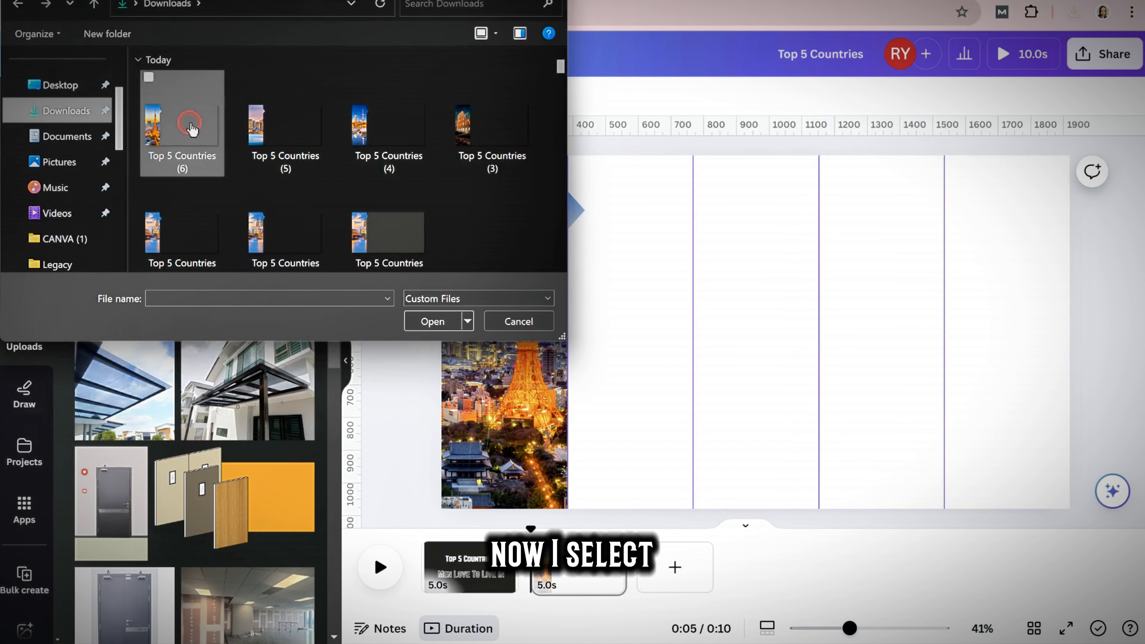
key(ctrl+a)
click(431, 320)
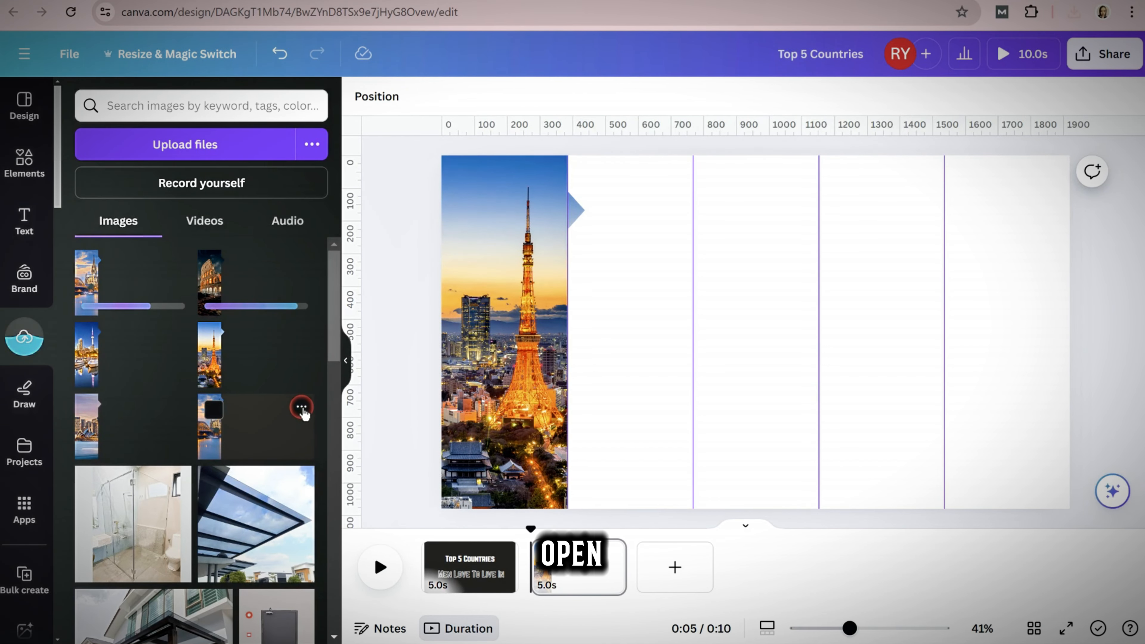
mouse_move(273, 431)
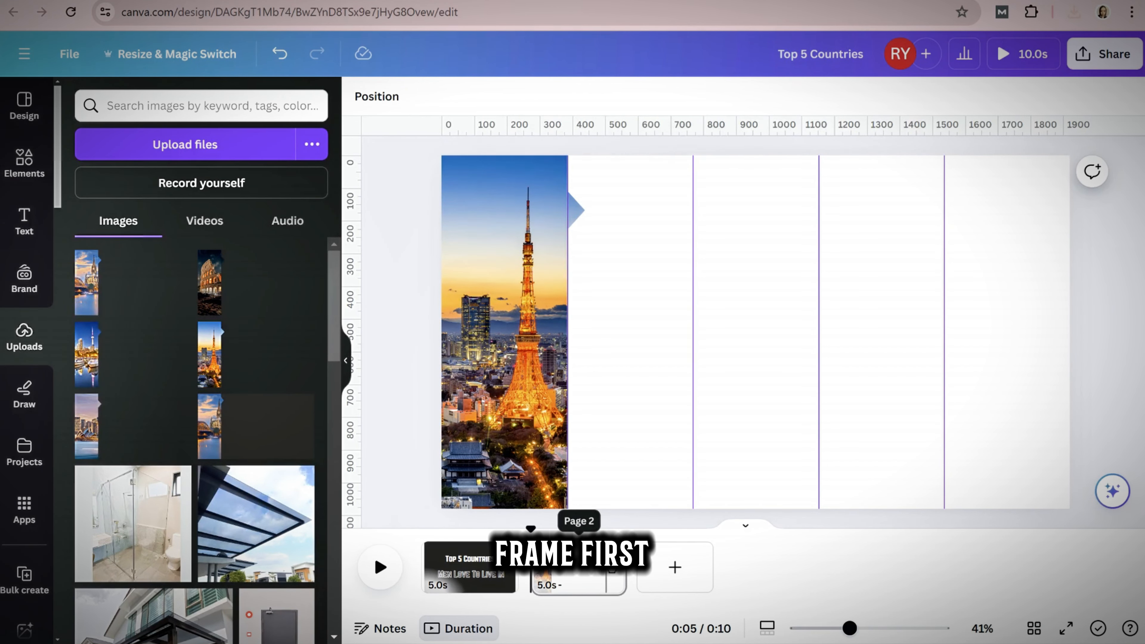
Replace the tower photo and triangle frames on page 2 with the uploaded cathedral image, enlarged from the page corner to fill the whole page.
drag(591, 252, 593, 252)
key(Delete)
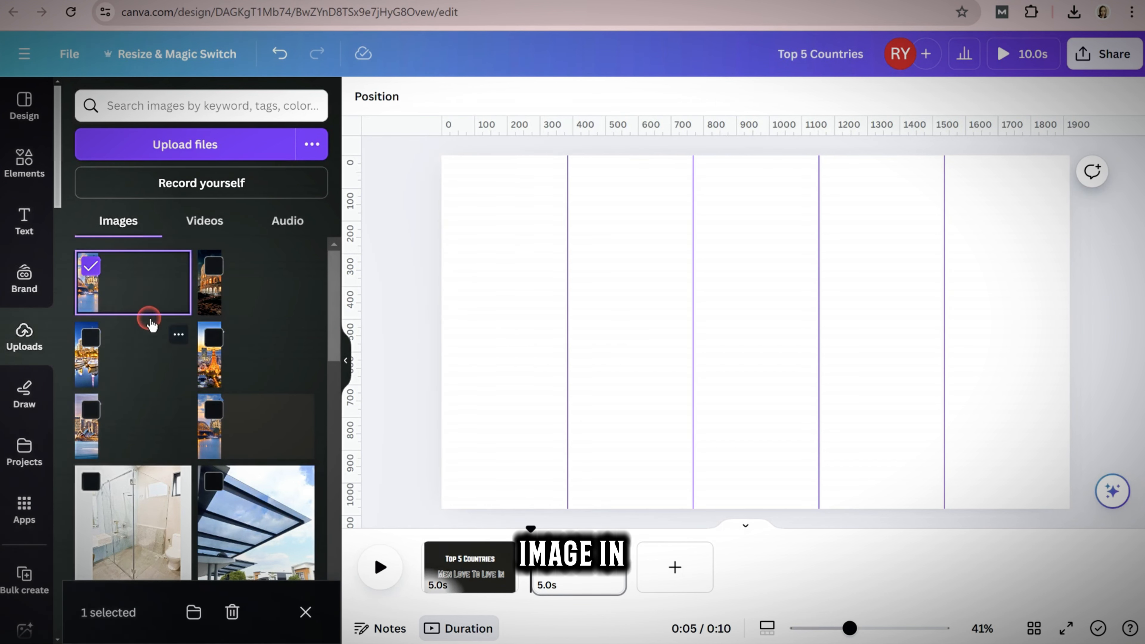
click(148, 296)
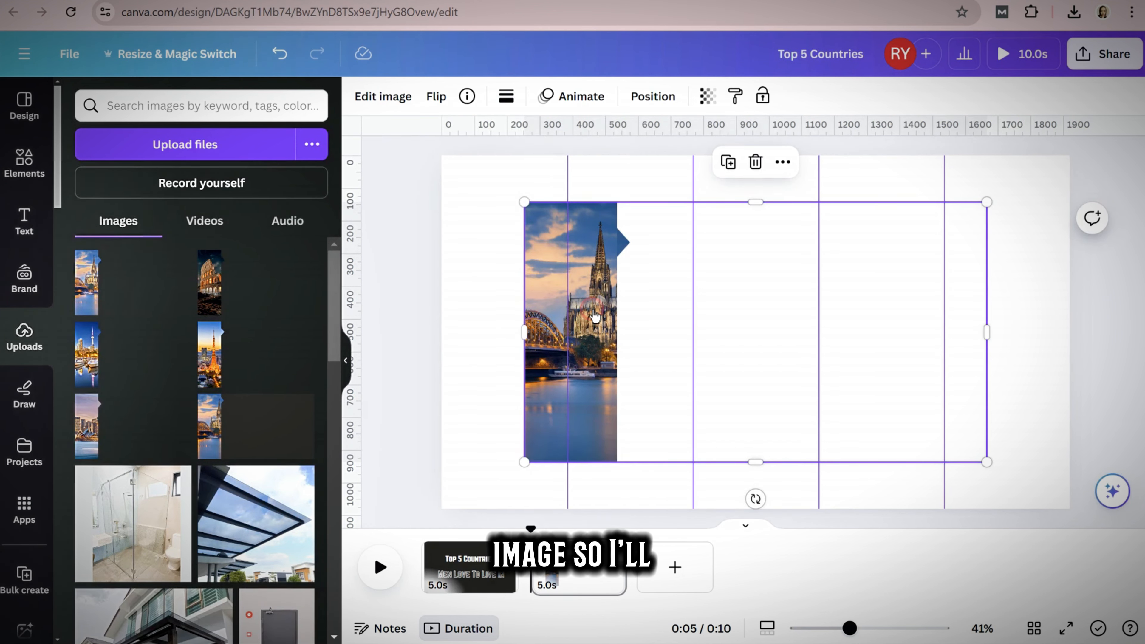
drag(594, 316, 513, 270)
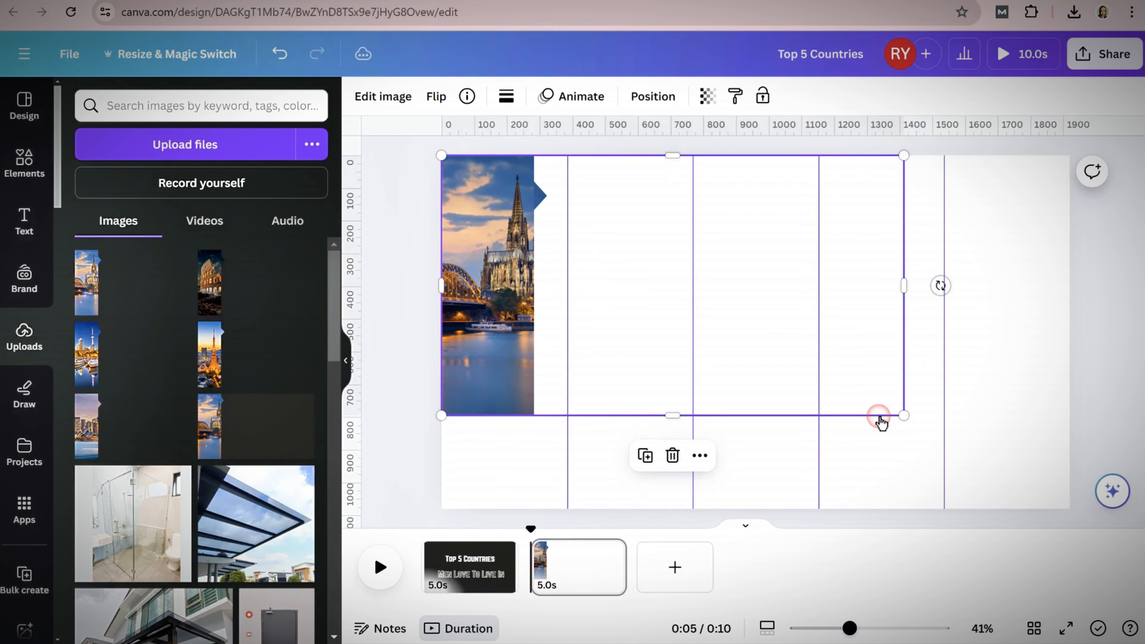
drag(882, 422, 1073, 503)
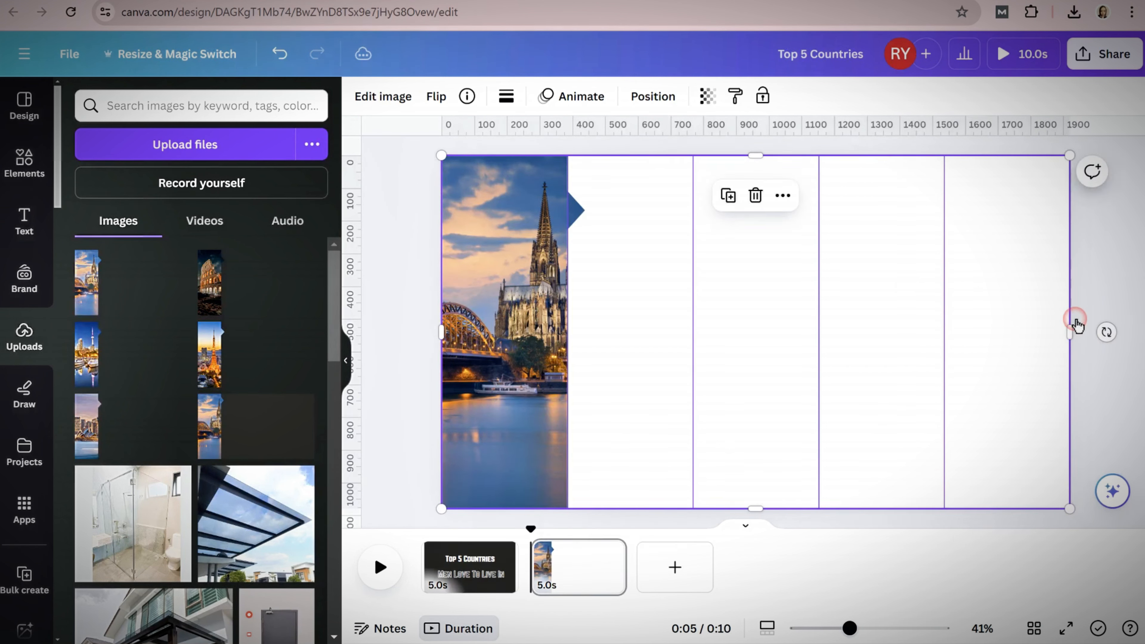
Crop the cathedral image's empty transparent area to just past its triangle.
drag(894, 342, 599, 333)
click(410, 324)
click(515, 342)
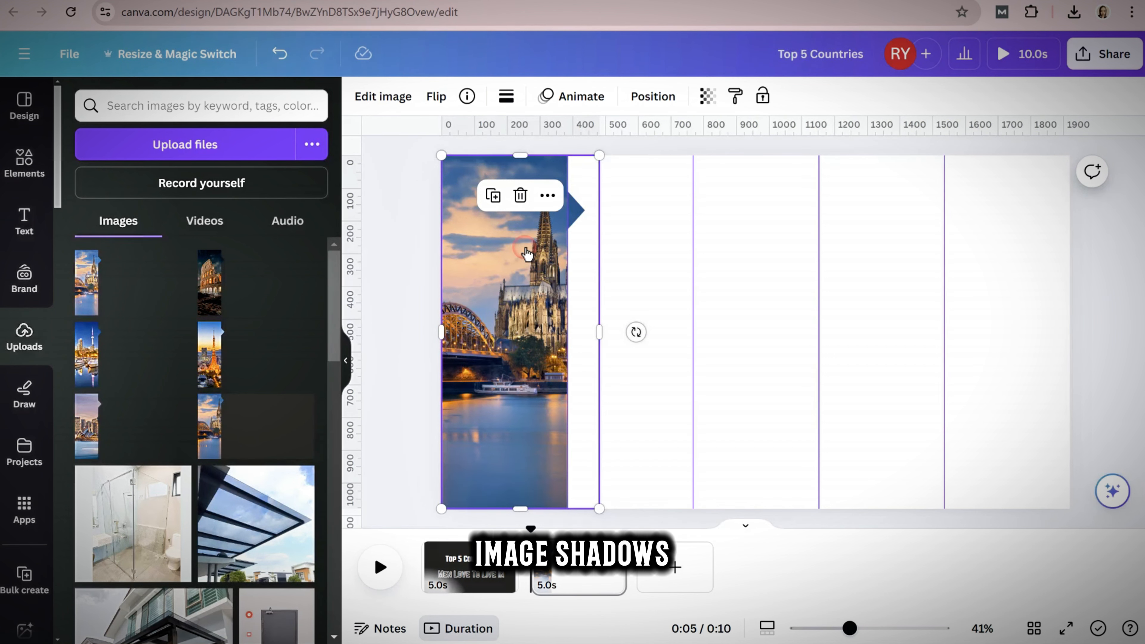
Apply a black Drop shadow to the cathedral image with blur 10, angle 75, distance 15 and intensity 100.
click(385, 107)
scroll(107, 518, down, 2)
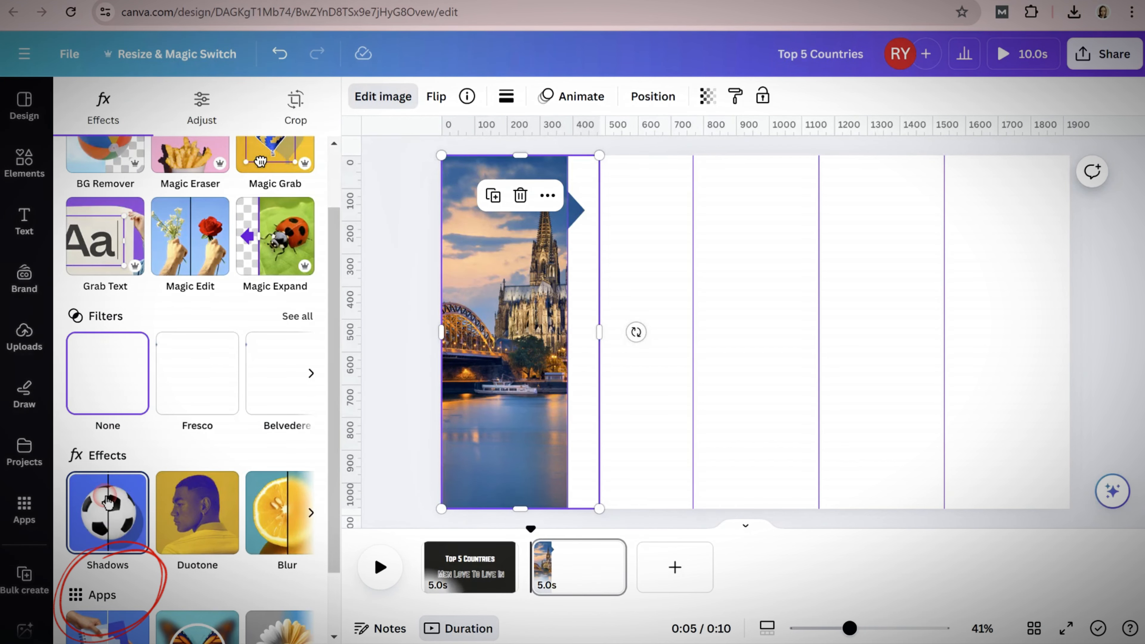
click(107, 509)
click(202, 293)
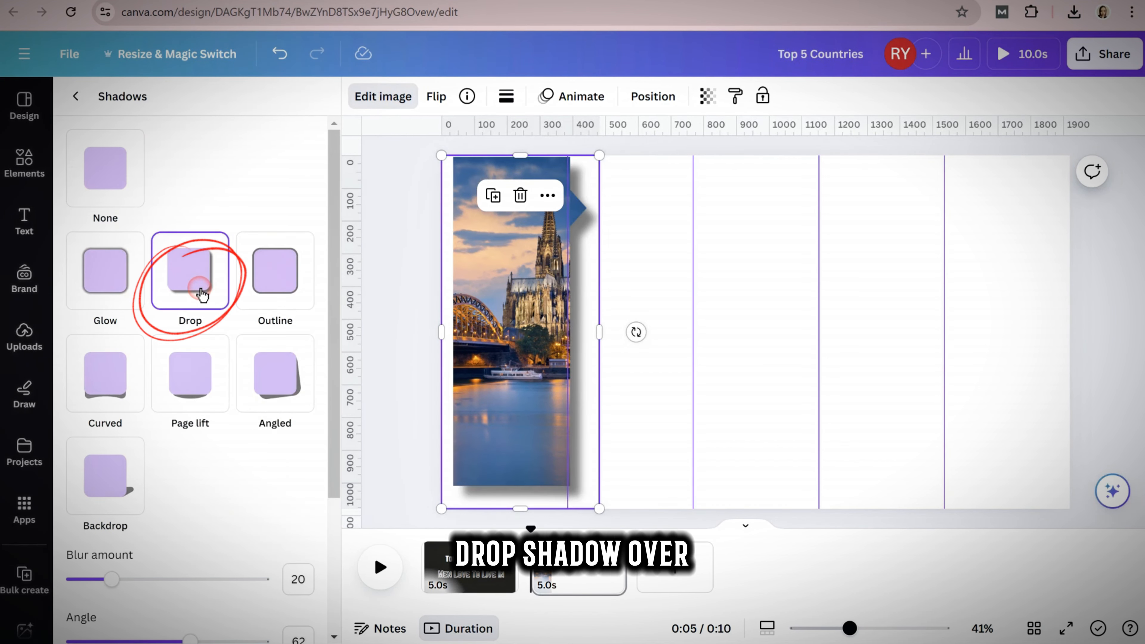
scroll(198, 316, down, 4)
drag(112, 389, 94, 395)
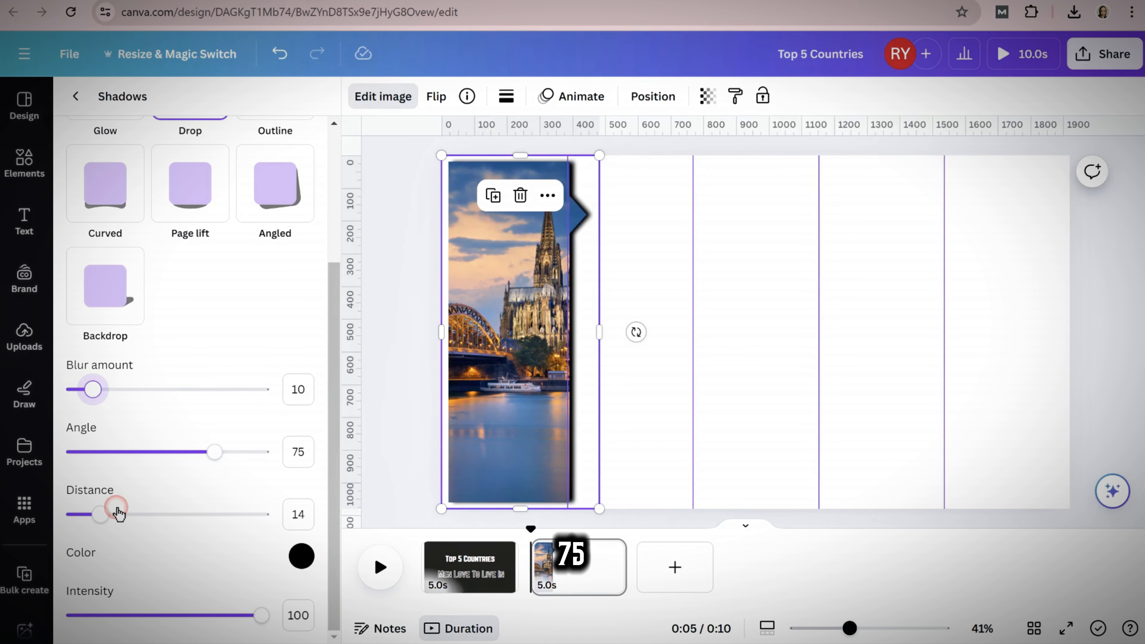
mouse_move(103, 519)
mouse_down()
mouse_move(121, 519)
mouse_move(103, 518)
mouse_up()
drag(241, 618, 260, 621)
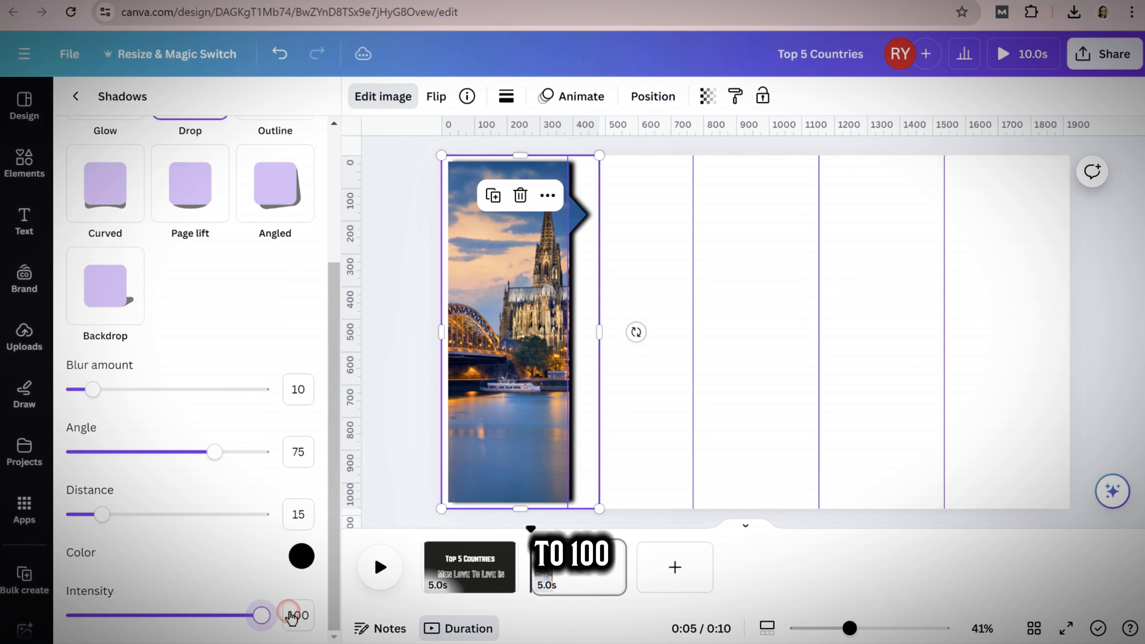
Shift and slightly enlarge the shadowed cathedral image so its photo fills the first column from page top to bottom.
click(413, 286)
drag(489, 246, 506, 301)
drag(519, 363, 495, 300)
mouse_move(605, 498)
mouse_down()
mouse_move(595, 512)
mouse_move(608, 511)
mouse_move(594, 511)
mouse_up()
click(389, 366)
click(537, 299)
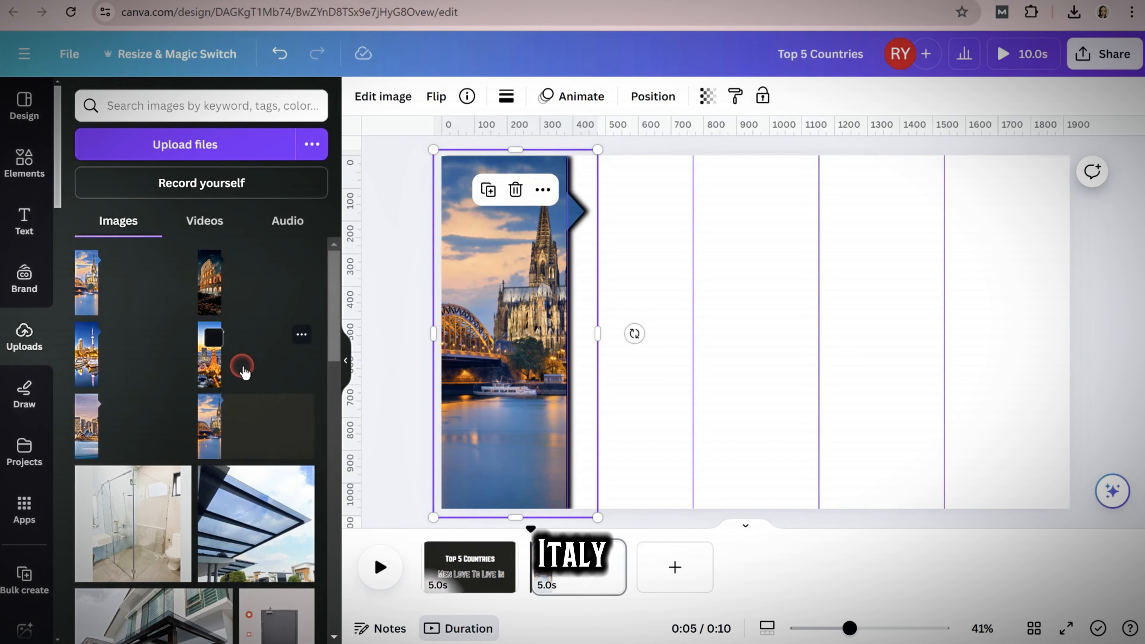
Add the uploaded Colosseum image, crop its empty area past the triangle, and fit it to the second column at full page height.
click(222, 298)
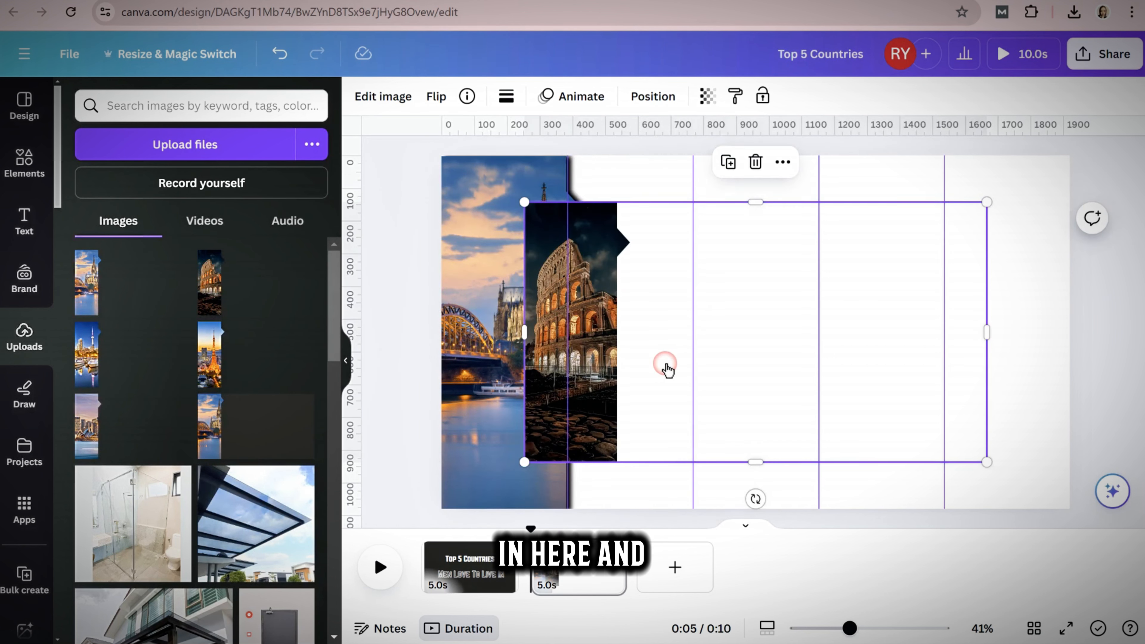
drag(667, 367, 639, 373)
drag(1030, 375, 691, 376)
drag(693, 251, 729, 156)
Give the Colosseum image a Drop shadow and copy the cathedral image's style onto it.
click(366, 101)
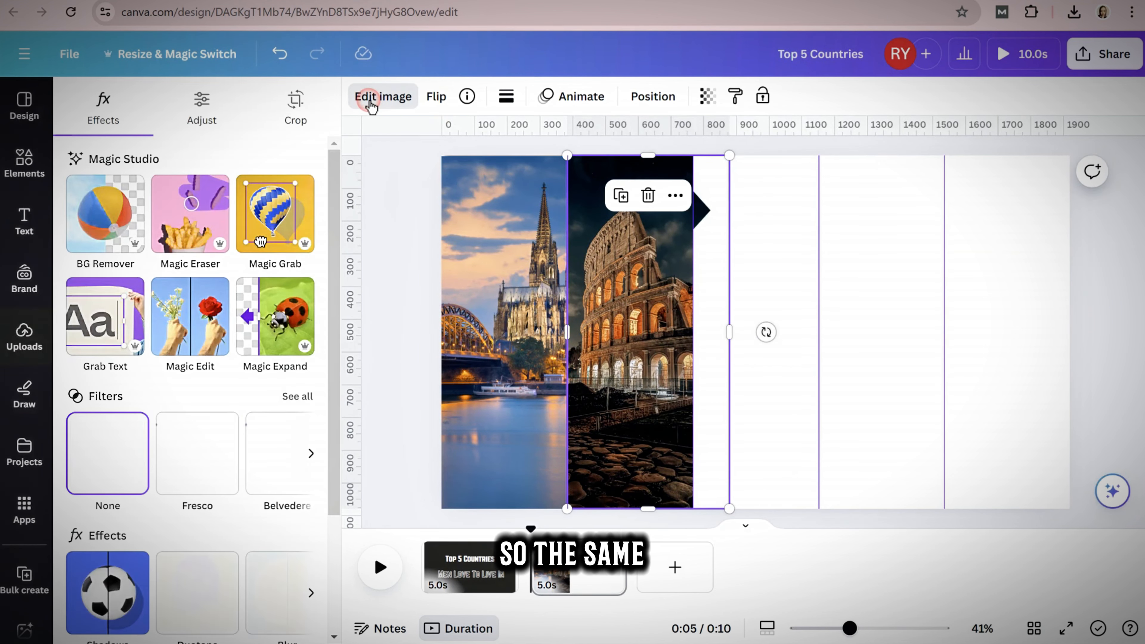
click(108, 586)
click(198, 260)
scroll(194, 271, down, 4)
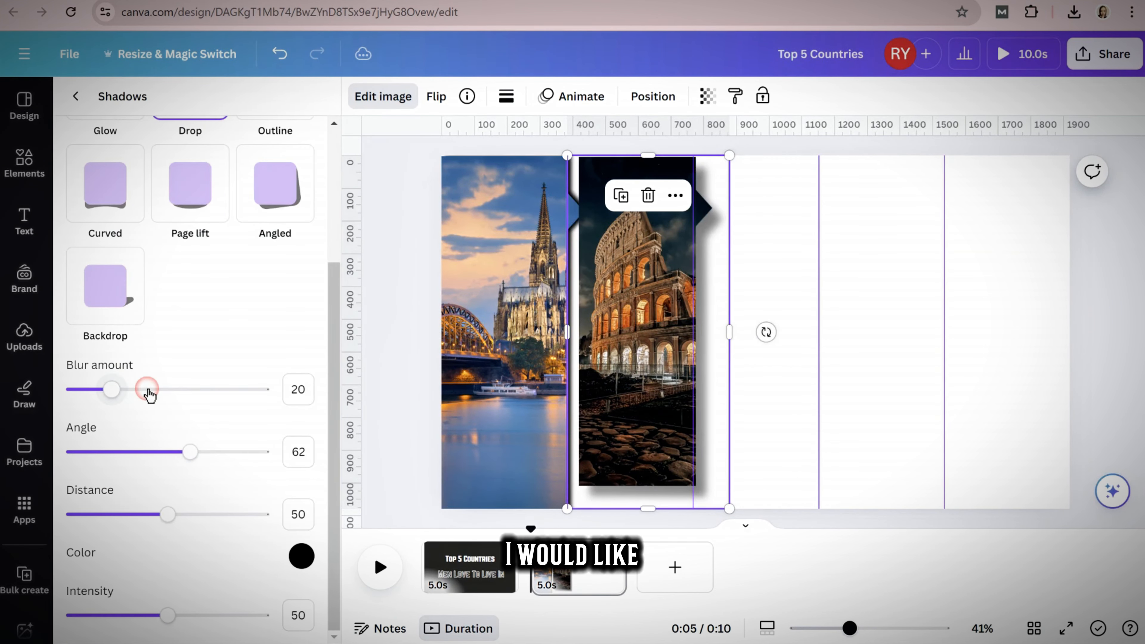
click(496, 411)
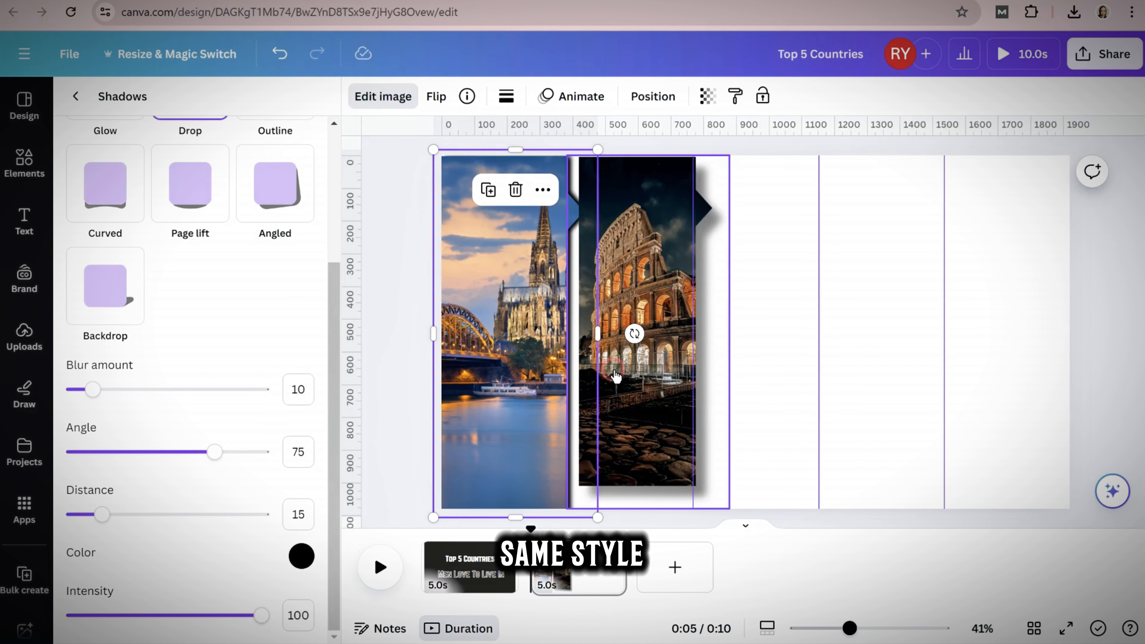
click(734, 108)
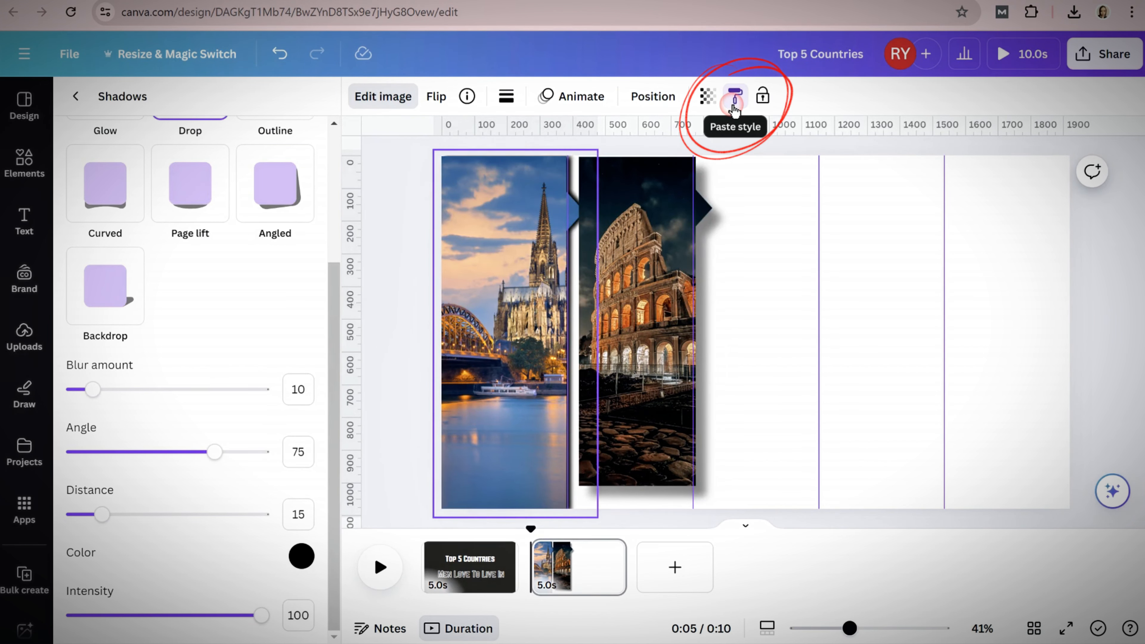
click(658, 332)
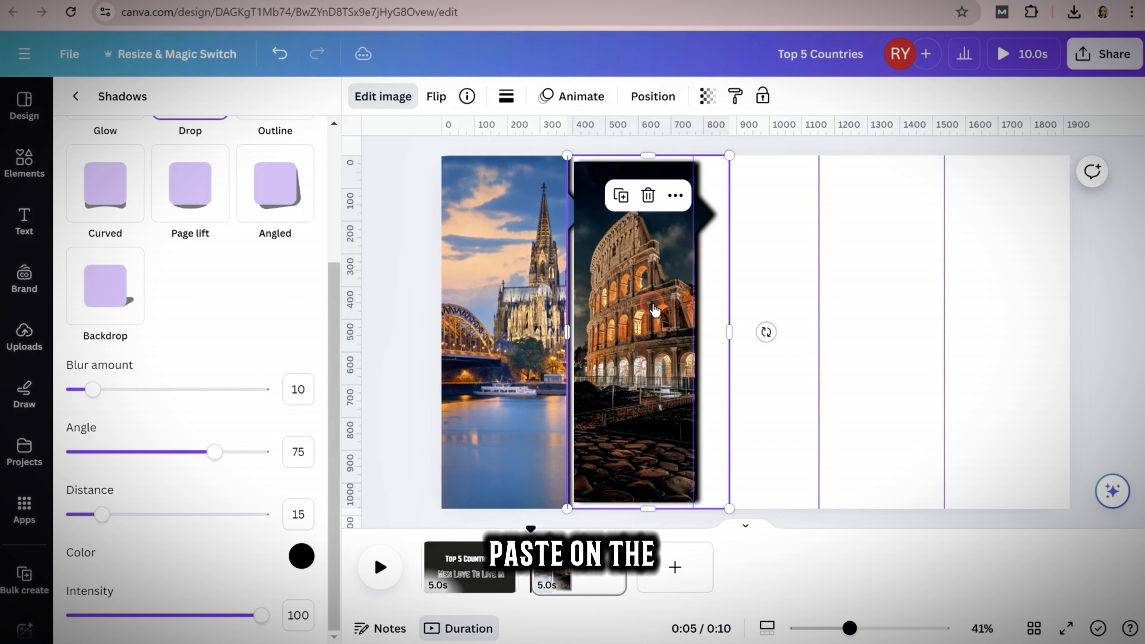
Shift and slightly enlarge the Colosseum image so its photo fills the second column at full page height.
mouse_move(655, 322)
mouse_down()
mouse_move(701, 318)
mouse_move(629, 301)
mouse_up()
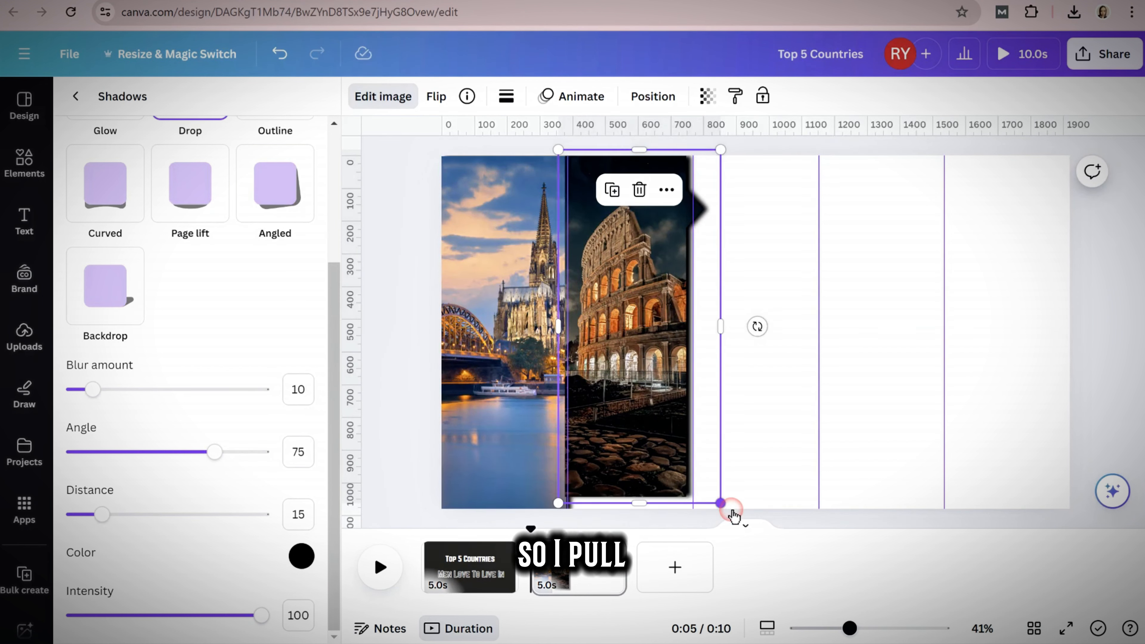
drag(720, 503, 737, 522)
drag(614, 414, 622, 415)
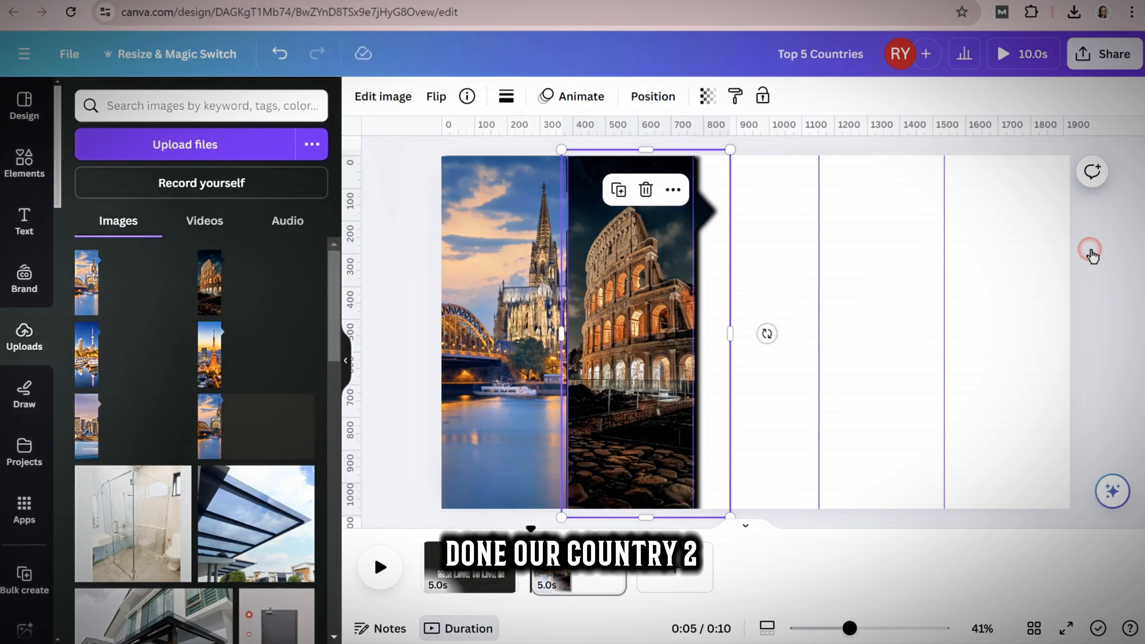
click(1092, 256)
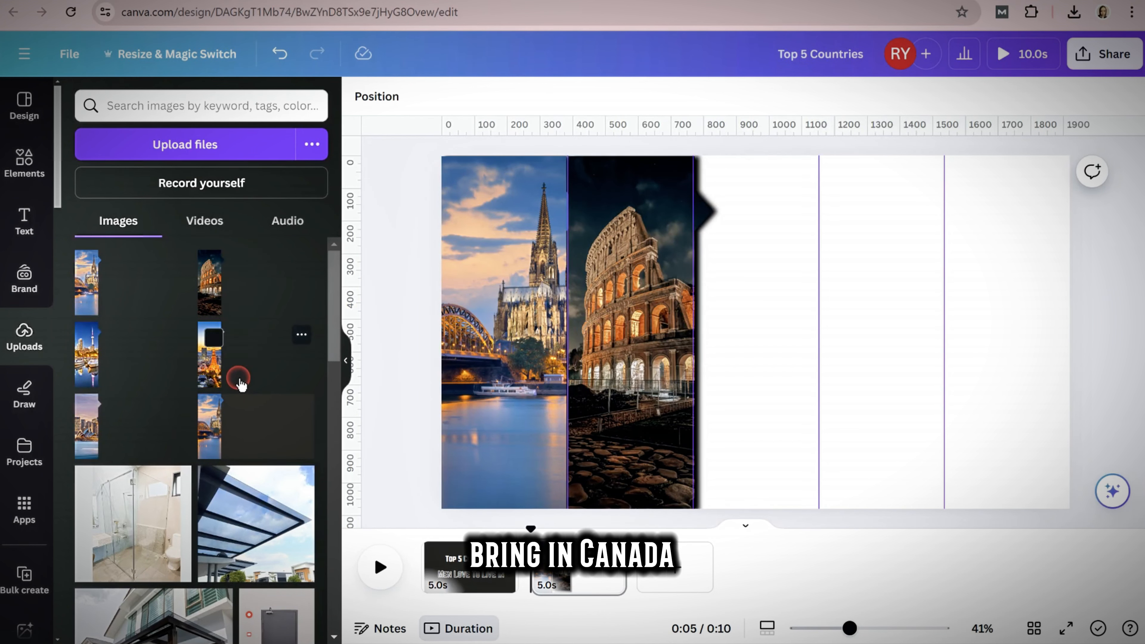
Add the uploaded Canada harbour image, crop its empty area past the triangle, and fit it to the third column at full page height.
click(89, 364)
drag(580, 307, 695, 316)
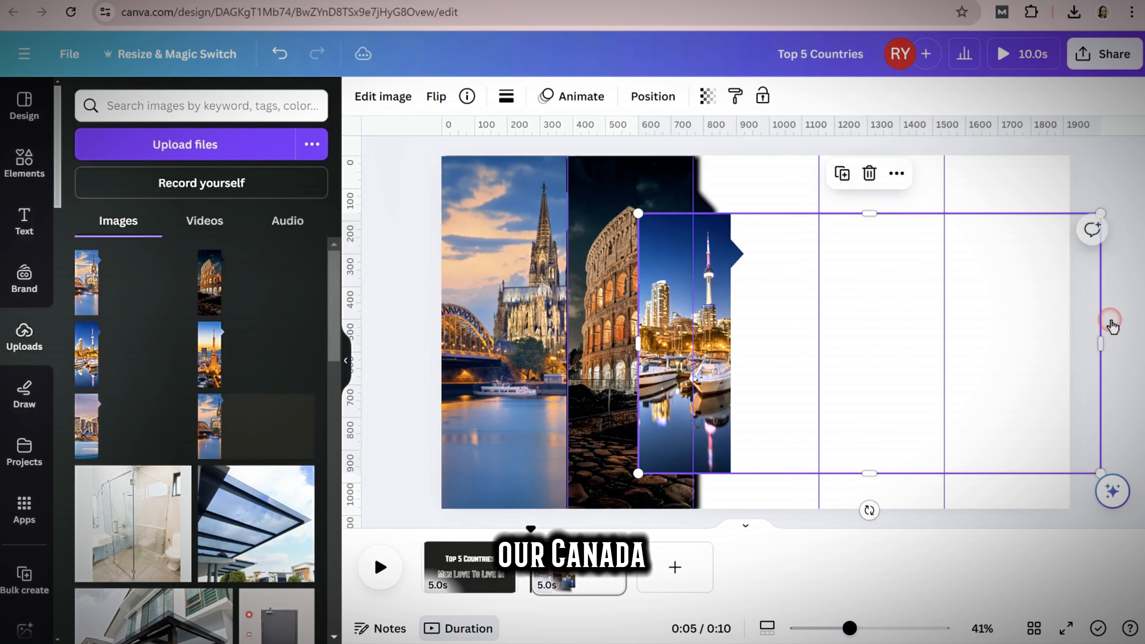
drag(1100, 342, 761, 345)
drag(754, 271, 848, 293)
drag(846, 235, 919, 169)
drag(793, 316, 757, 323)
drag(850, 502, 860, 511)
Give the Canada harbour image a Drop shadow and copy the Colosseum image's style onto it.
click(377, 100)
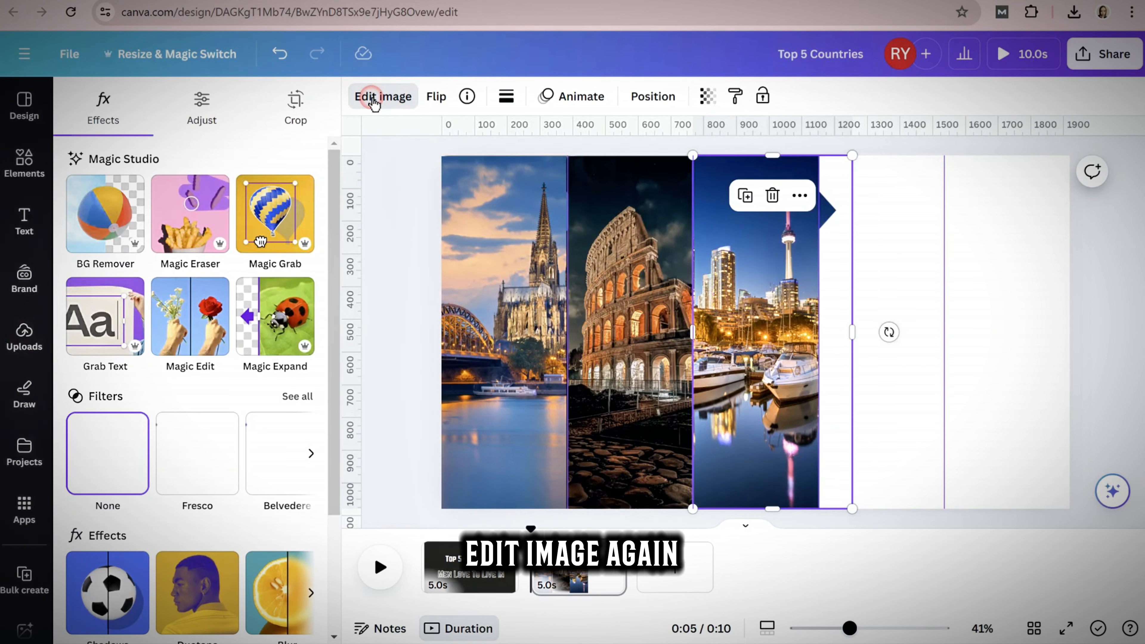
scroll(181, 360, down, 3)
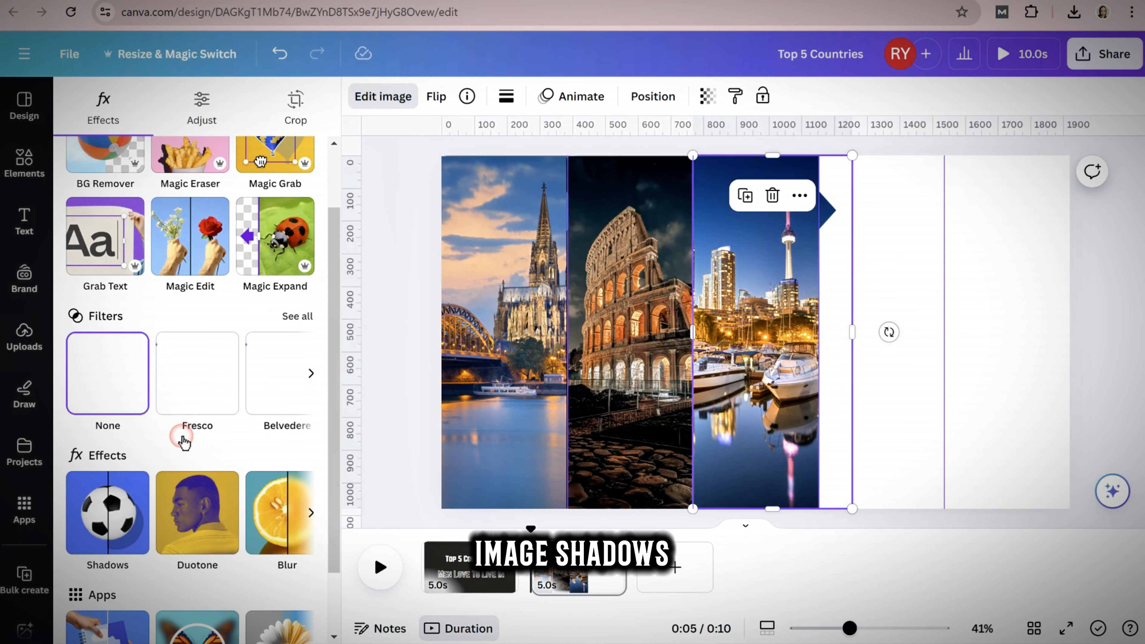
click(112, 537)
click(195, 284)
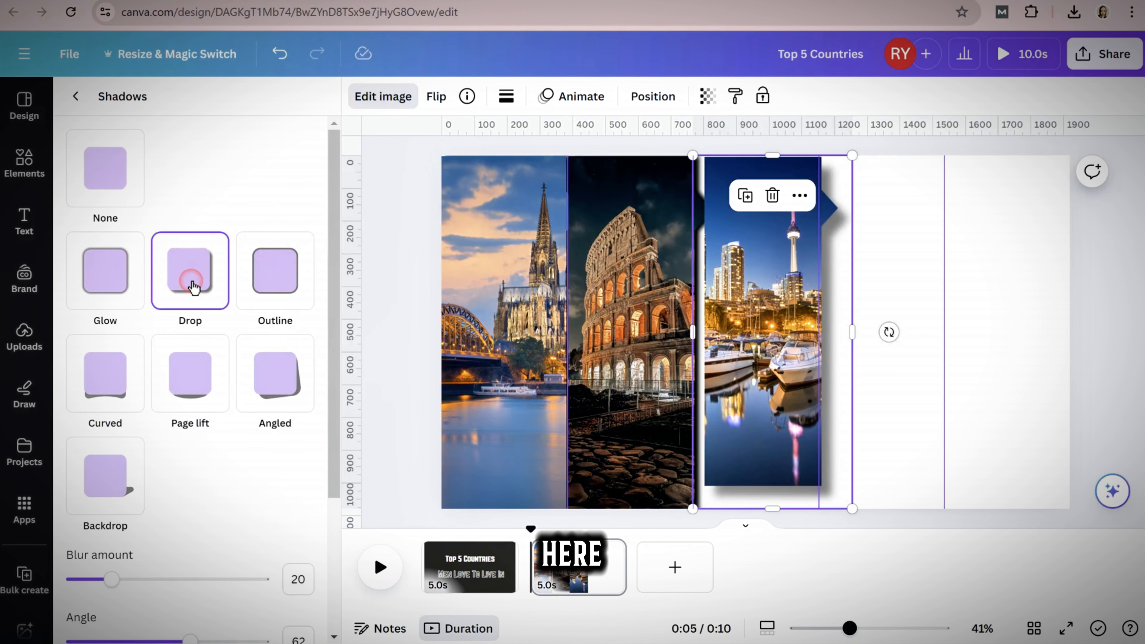
key(ctrl+alt+c)
click(636, 269)
click(735, 96)
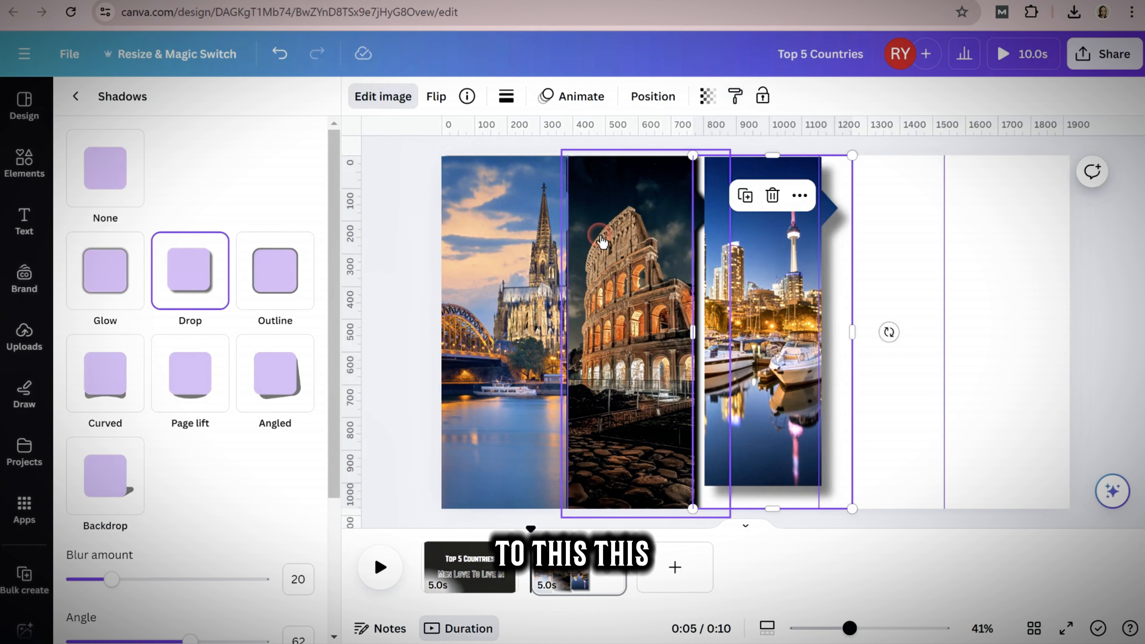
click(615, 254)
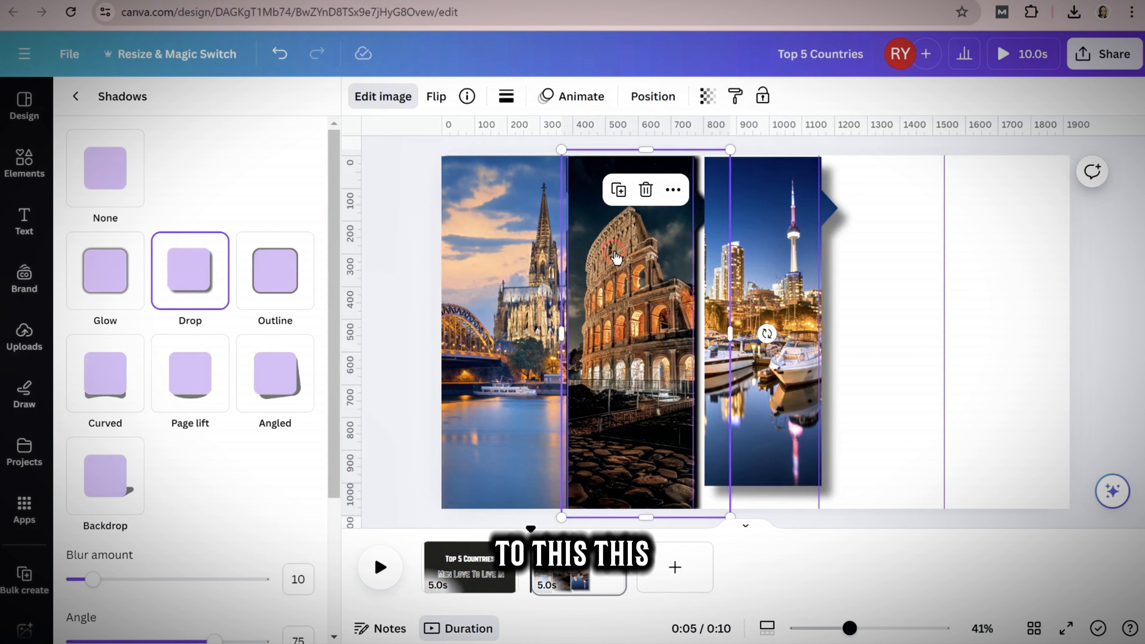
click(736, 96)
click(761, 308)
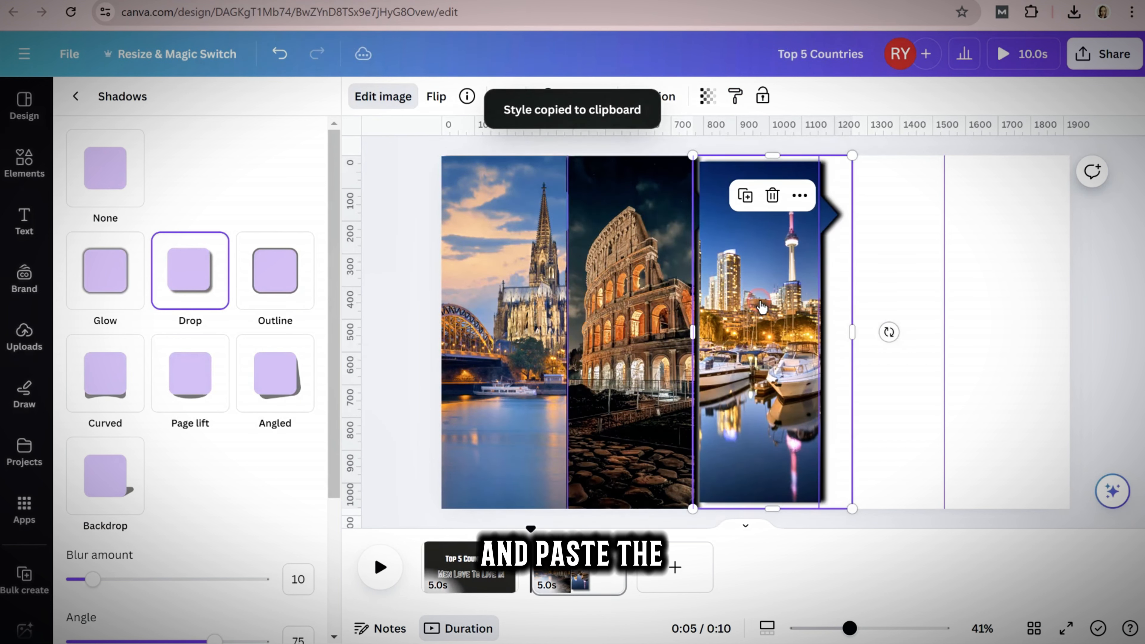
Shift and slightly enlarge the Canada harbour image so its photo fills the third column at full page height.
mouse_move(760, 301)
mouse_down()
mouse_move(765, 309)
mouse_move(754, 295)
mouse_up()
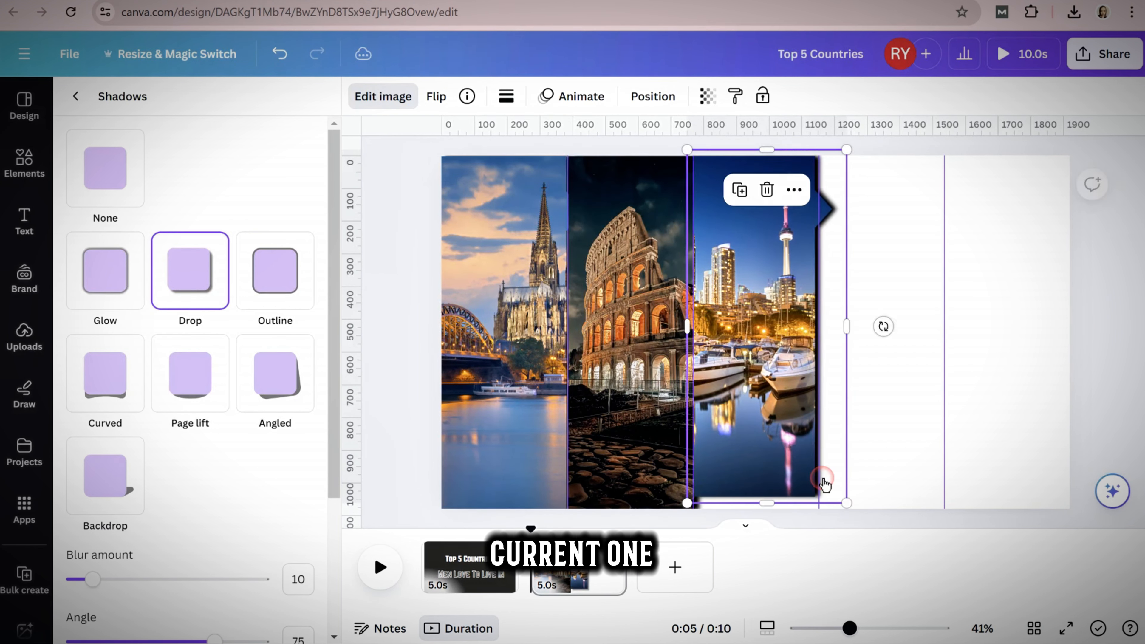
drag(835, 502, 855, 517)
drag(773, 380, 780, 380)
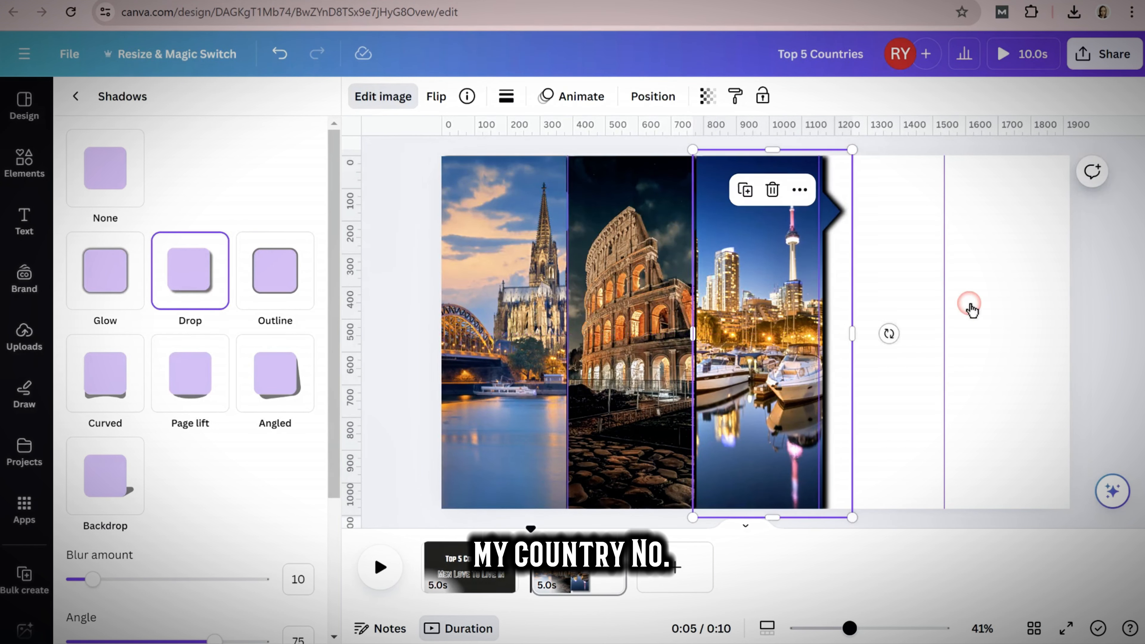
Add the uploaded Sydney Opera House image, crop its empty area past the triangle, and fit it to the fourth column at full page height.
click(1095, 301)
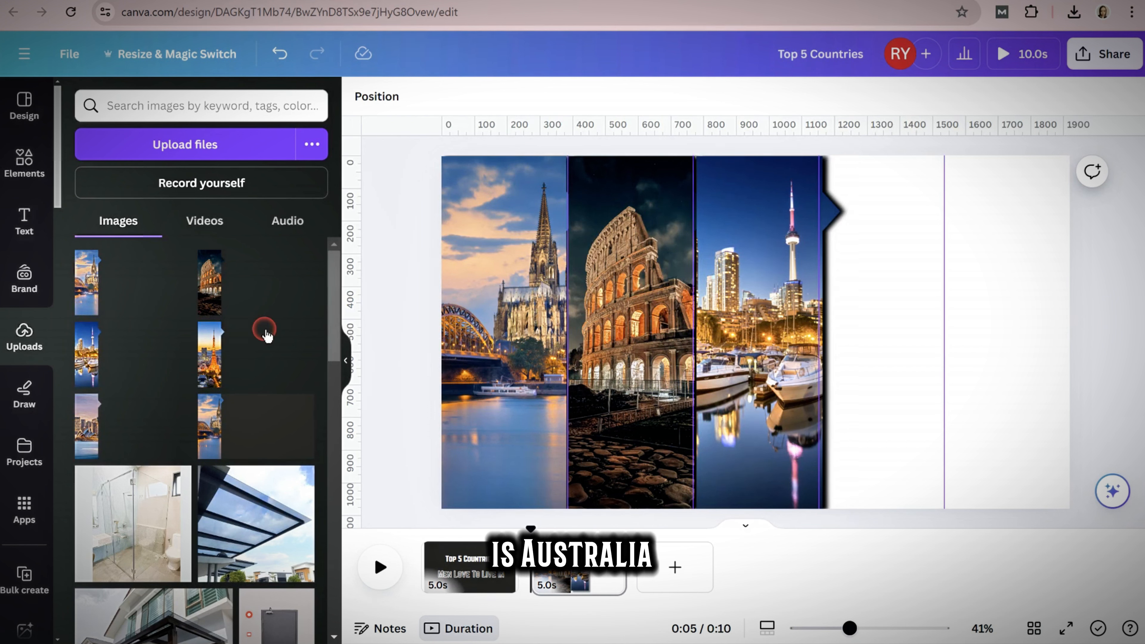
click(180, 444)
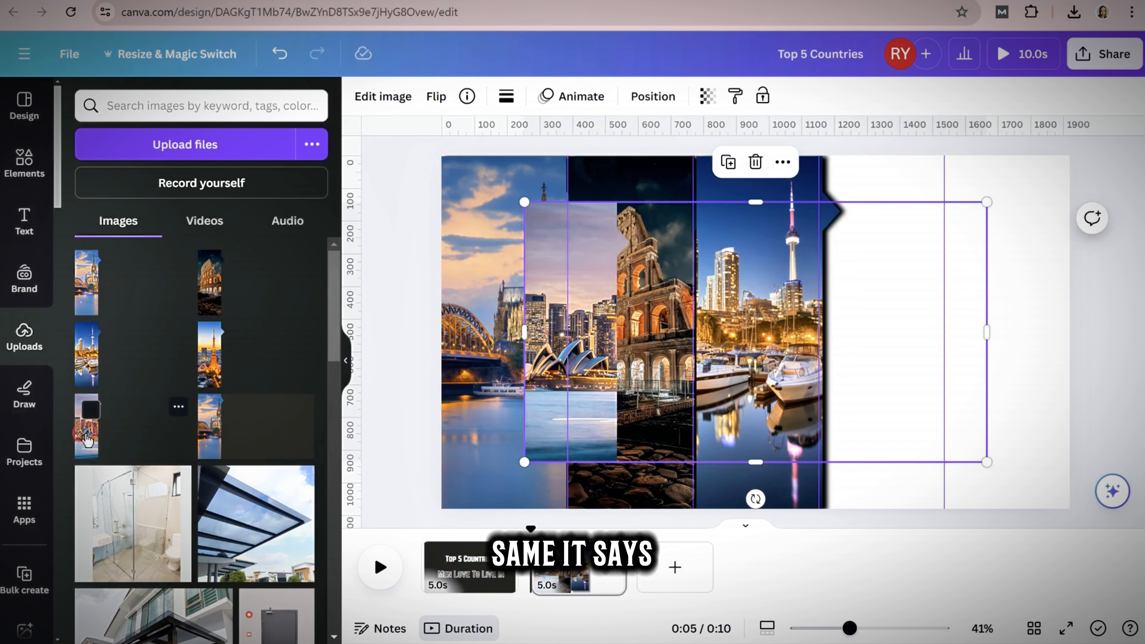
click(993, 334)
click(990, 335)
drag(634, 337, 884, 347)
drag(940, 235, 979, 168)
mouse_move(900, 238)
mouse_down()
mouse_move(895, 253)
mouse_move(895, 234)
mouse_up()
drag(968, 504, 971, 509)
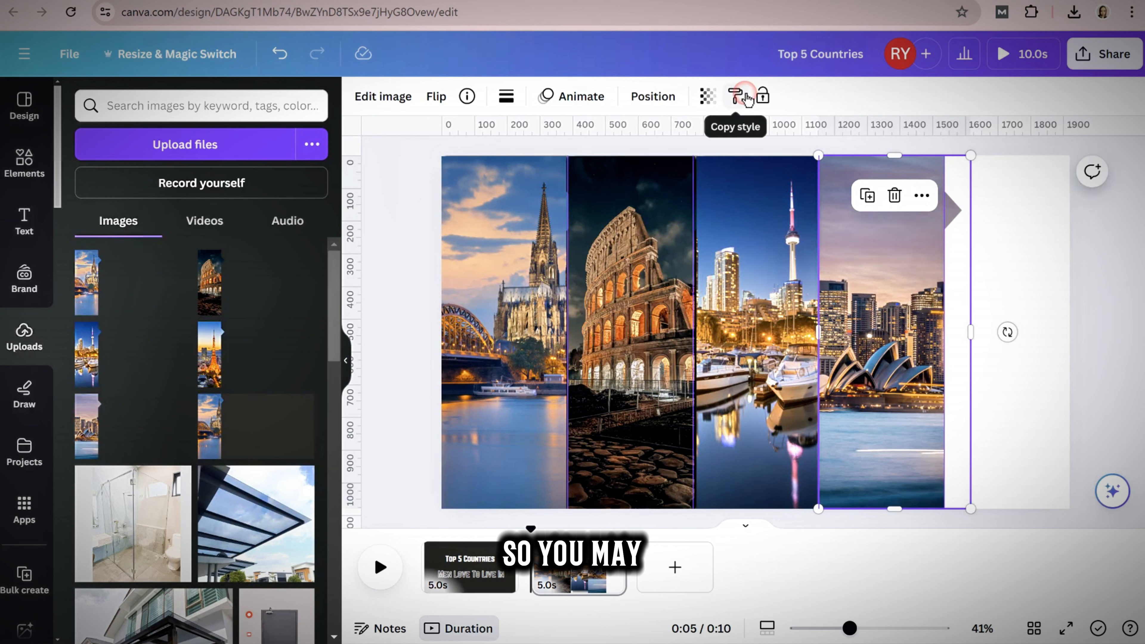
Copy the Canada harbour image's drop shadow style onto the Sydney Opera House image.
click(735, 203)
click(762, 289)
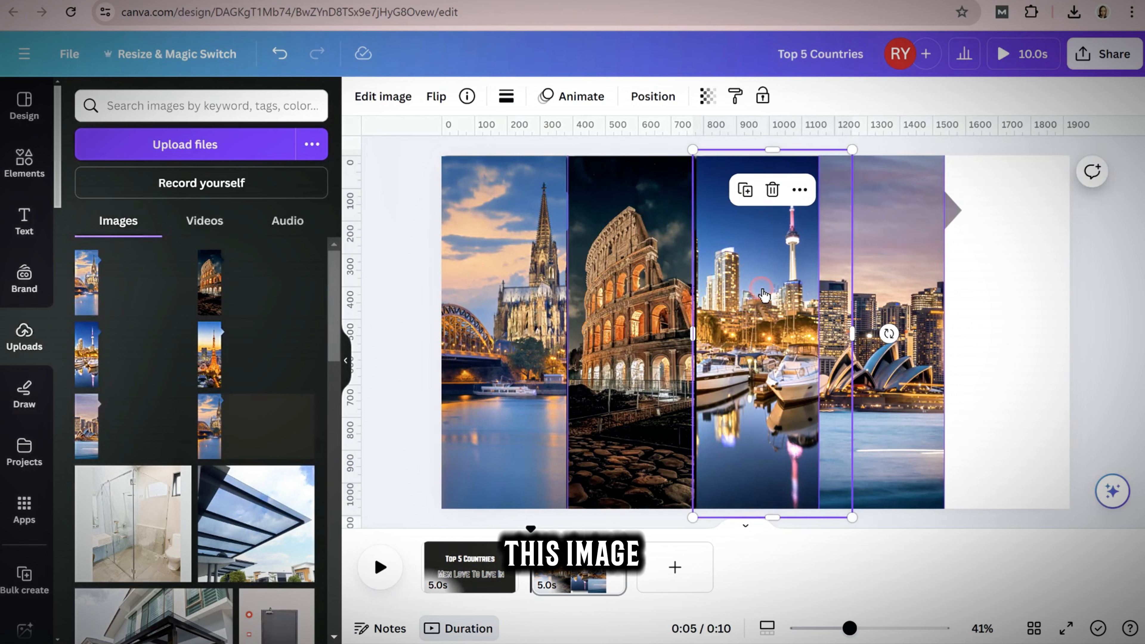
click(735, 96)
click(895, 247)
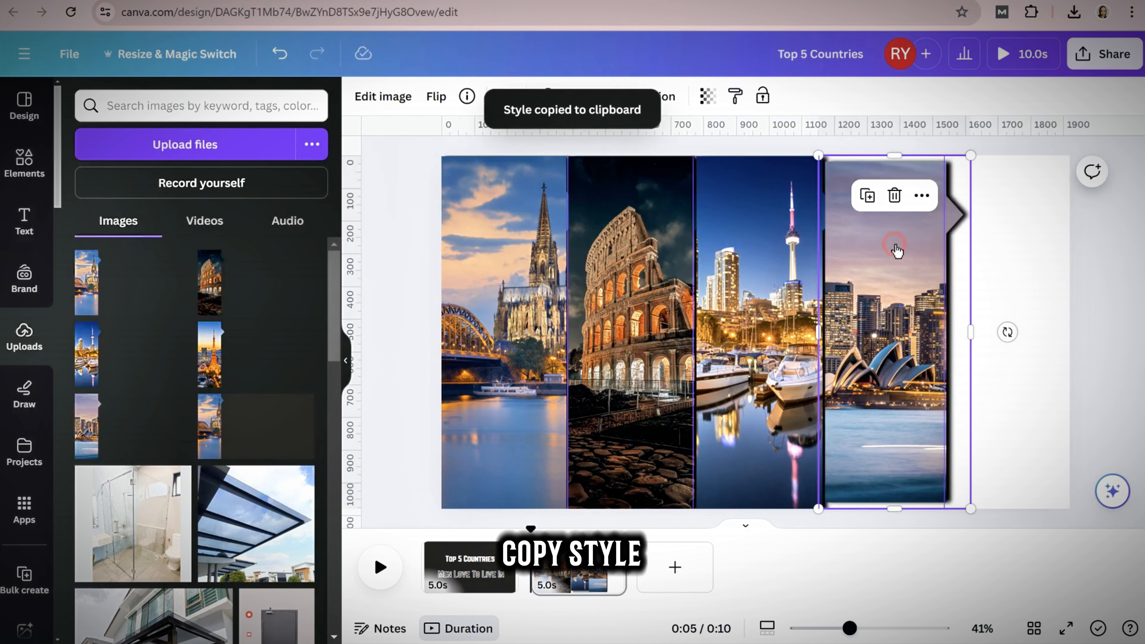
Slightly enlarge and shift the Sydney Opera House image so its photo fills the fourth column at full page height.
drag(972, 155, 975, 150)
drag(972, 511, 978, 519)
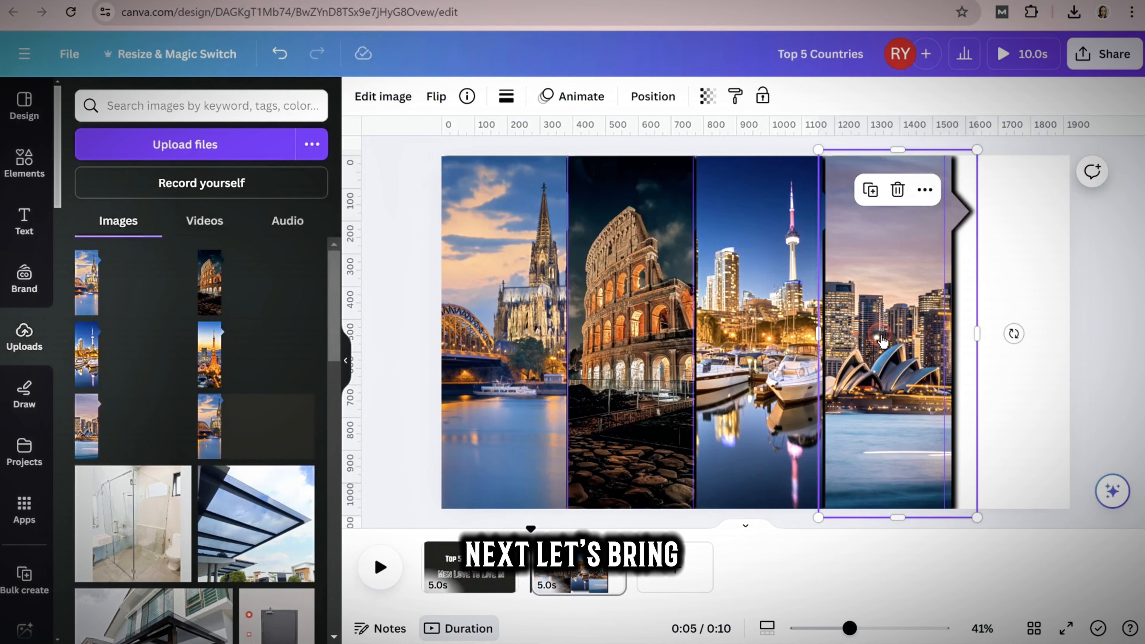
drag(882, 339, 875, 337)
drag(753, 337, 755, 338)
click(1094, 292)
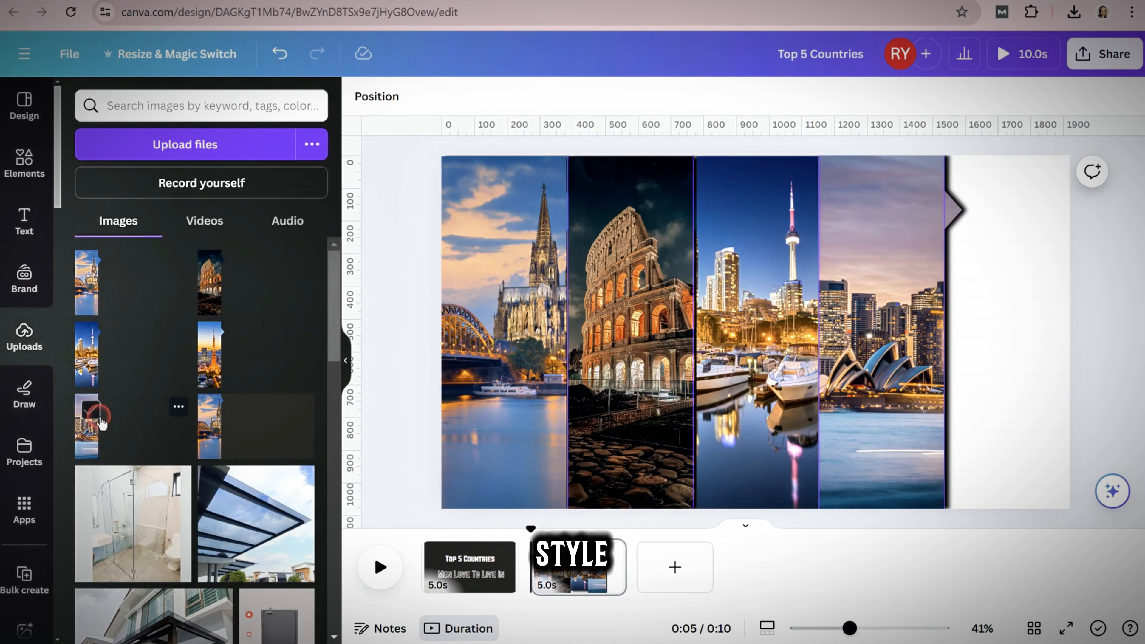
Add the uploaded Tokyo Tower image, crop its empty area past the triangle, and fit it to the fifth column at full page height.
click(221, 363)
drag(592, 335, 997, 400)
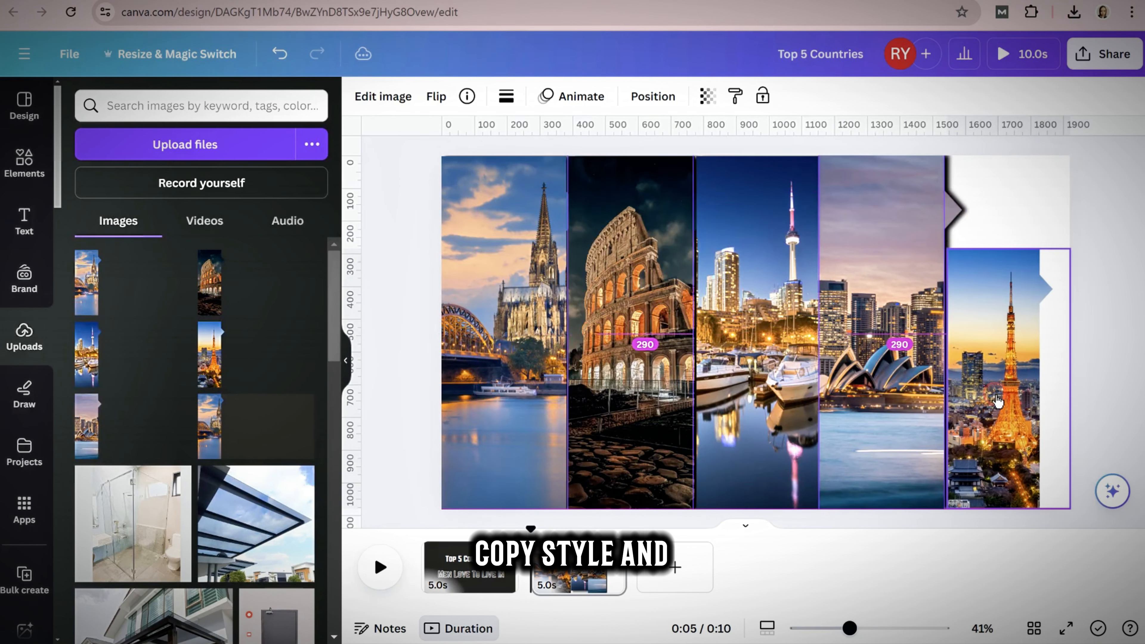
drag(1086, 192, 1110, 154)
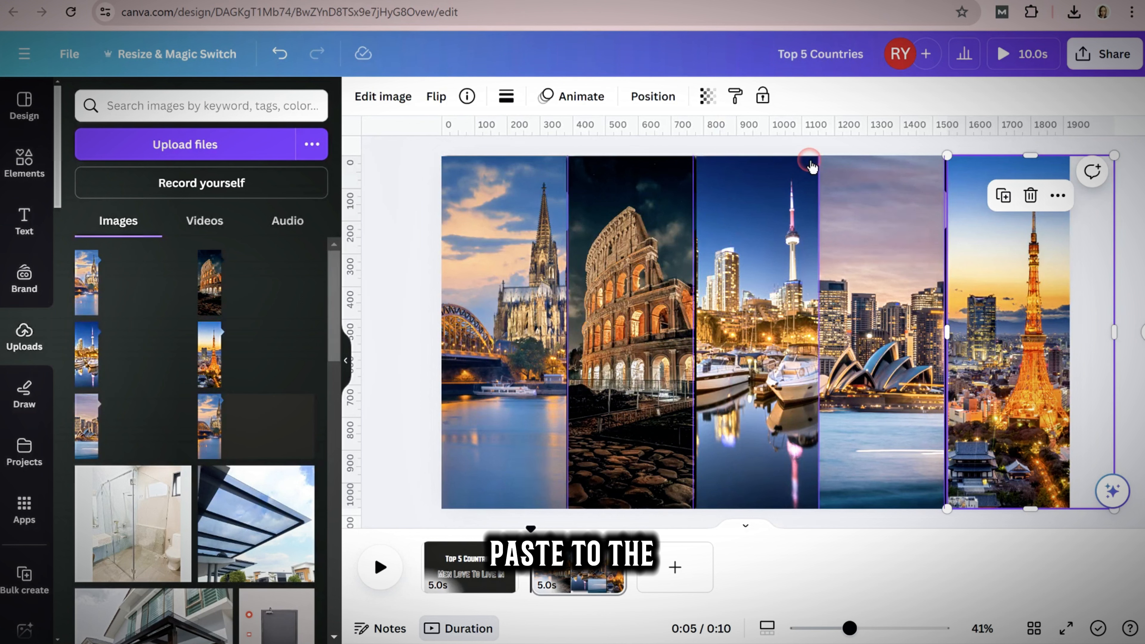
Copy the Sydney Opera House image's drop shadow style onto the Tokyo Tower image.
drag(1010, 271, 960, 278)
click(839, 229)
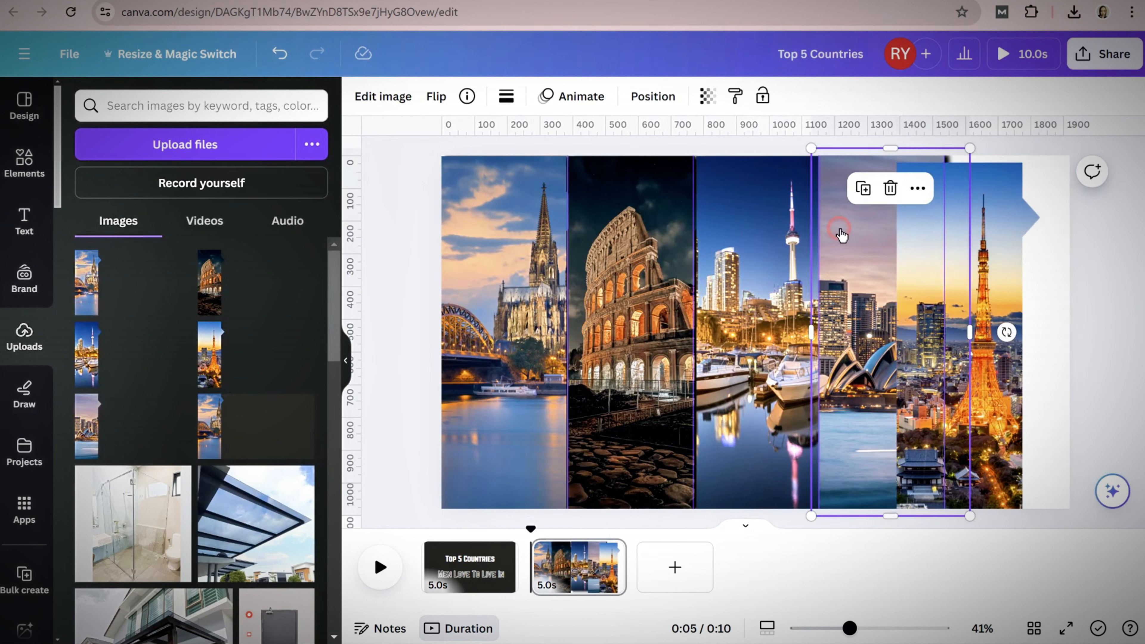
click(734, 97)
click(1010, 311)
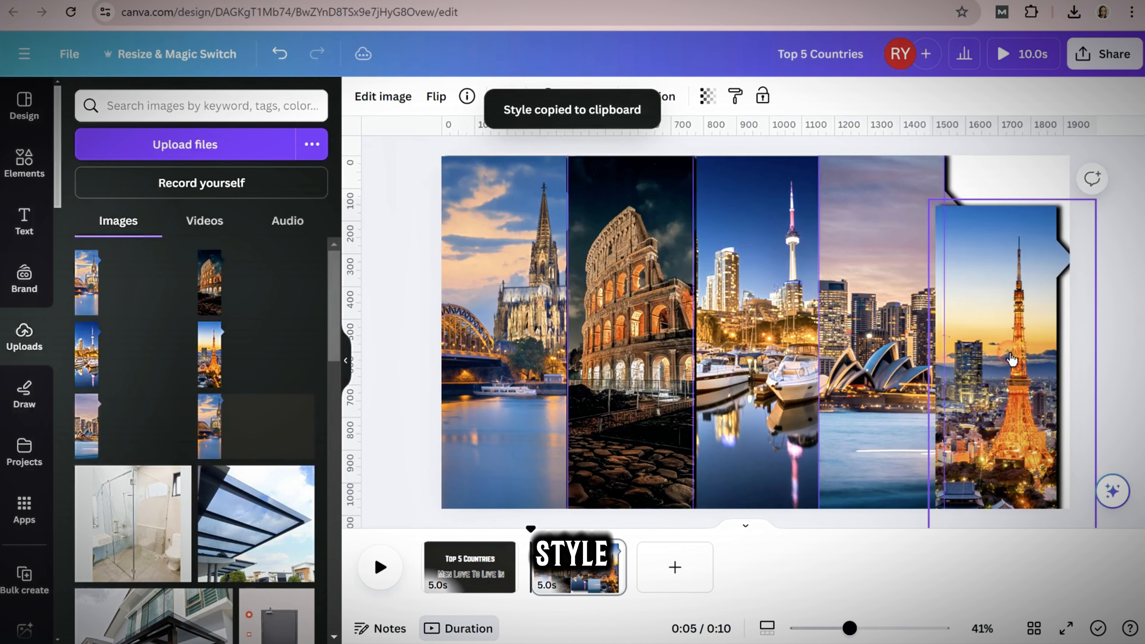
Shift and enlarge the Tokyo Tower image so its photo fills the fifth column at full page height.
drag(1036, 301, 1041, 301)
drag(1110, 149, 1118, 133)
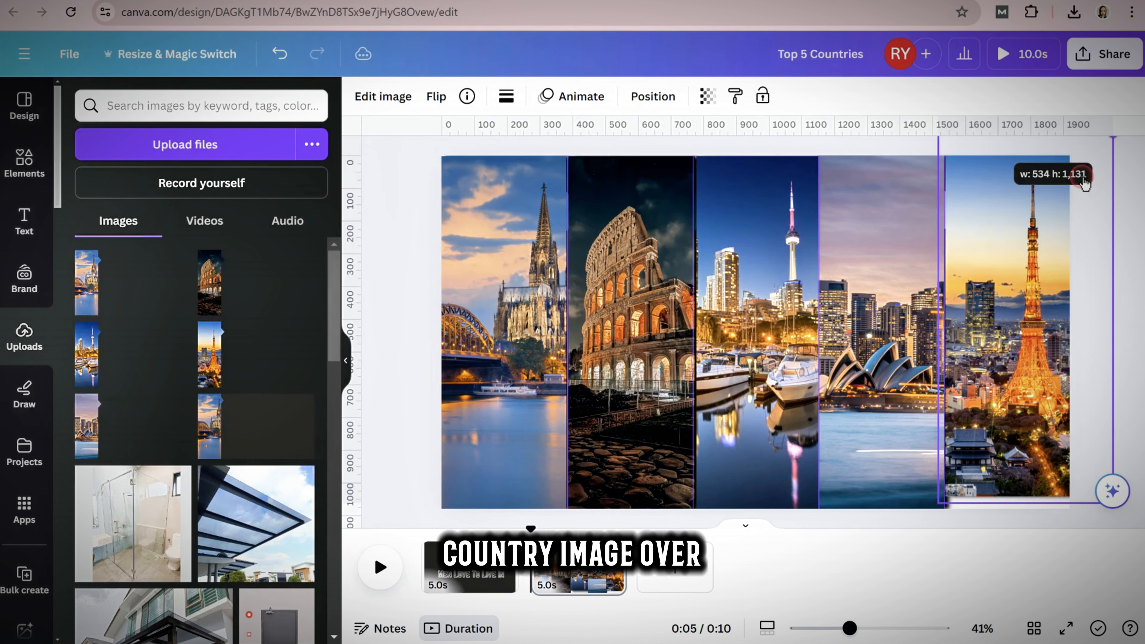
drag(1021, 245, 1021, 269)
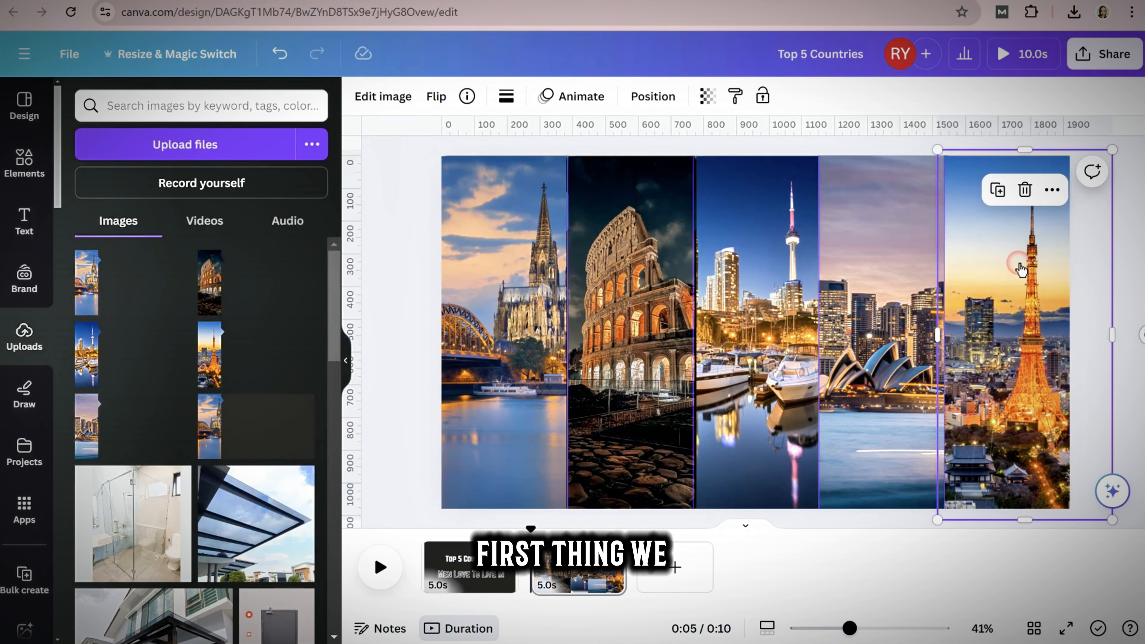
drag(1118, 527, 1100, 487)
click(1125, 253)
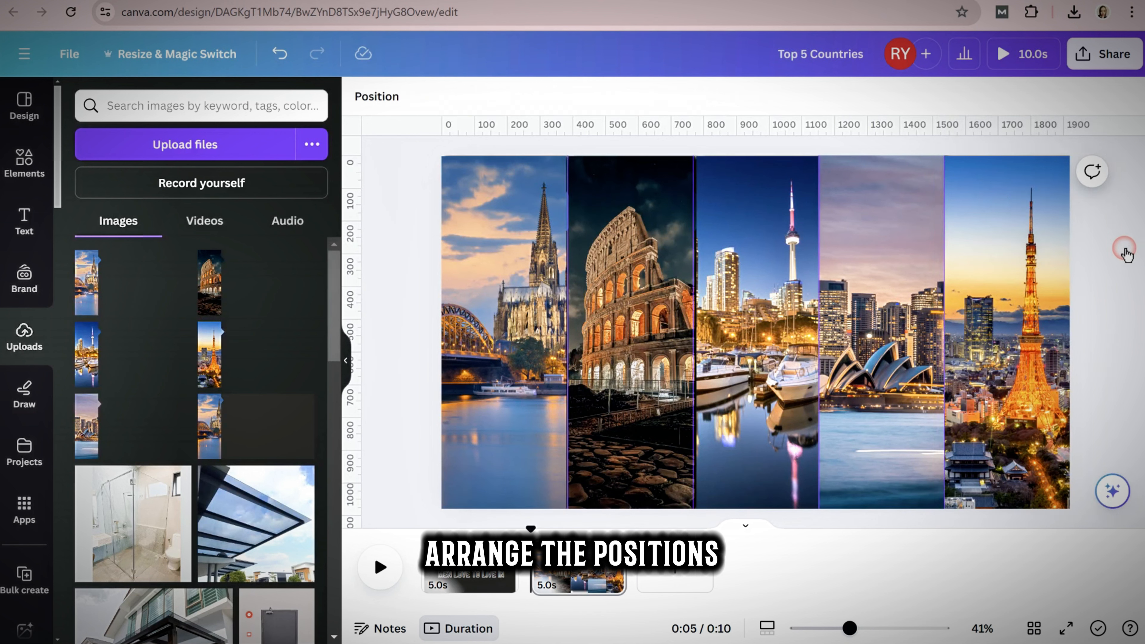
Reorder the image layers from front to back as cathedral, Colosseum, Canada harbour, Sydney and Tokyo so each column's triangle overlaps the next column.
click(524, 256)
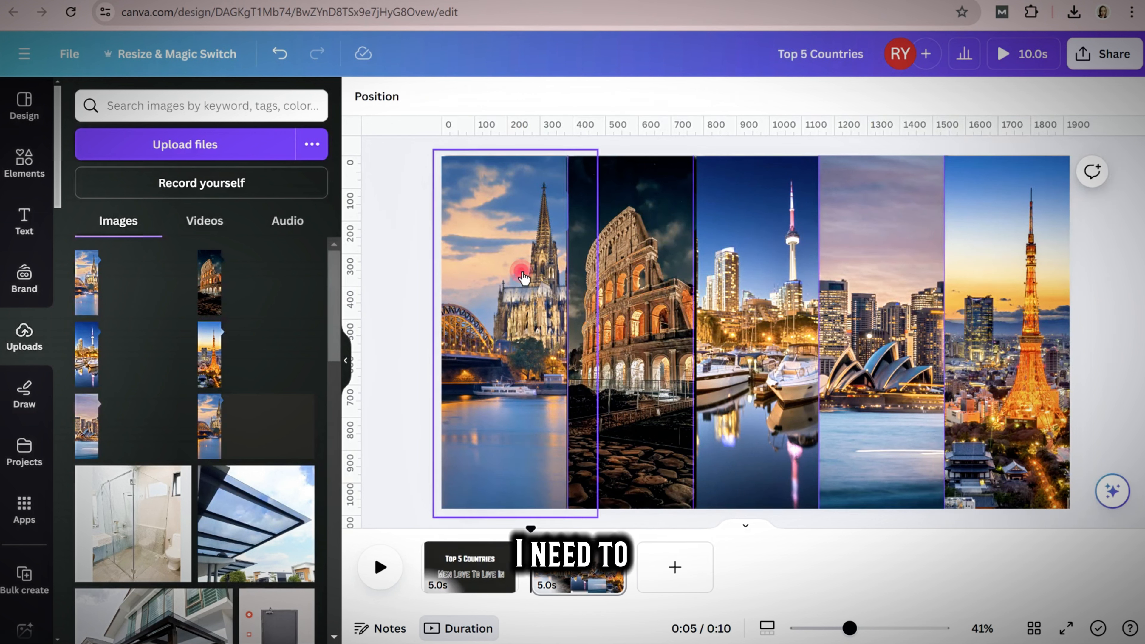
click(649, 96)
click(264, 100)
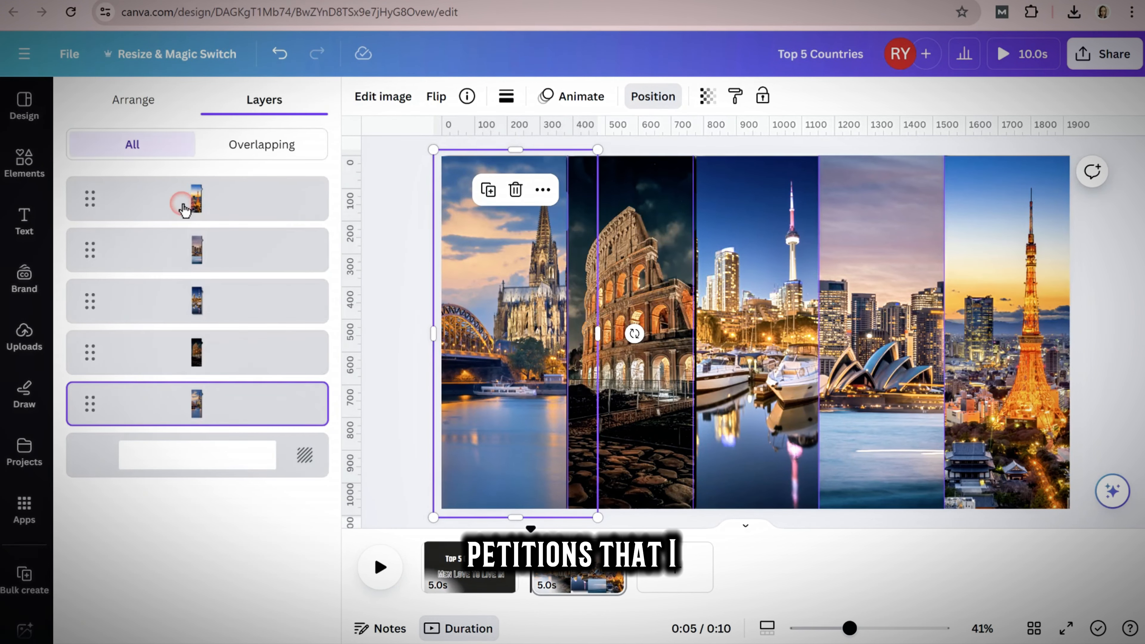
drag(235, 202, 237, 361)
drag(235, 212, 243, 284)
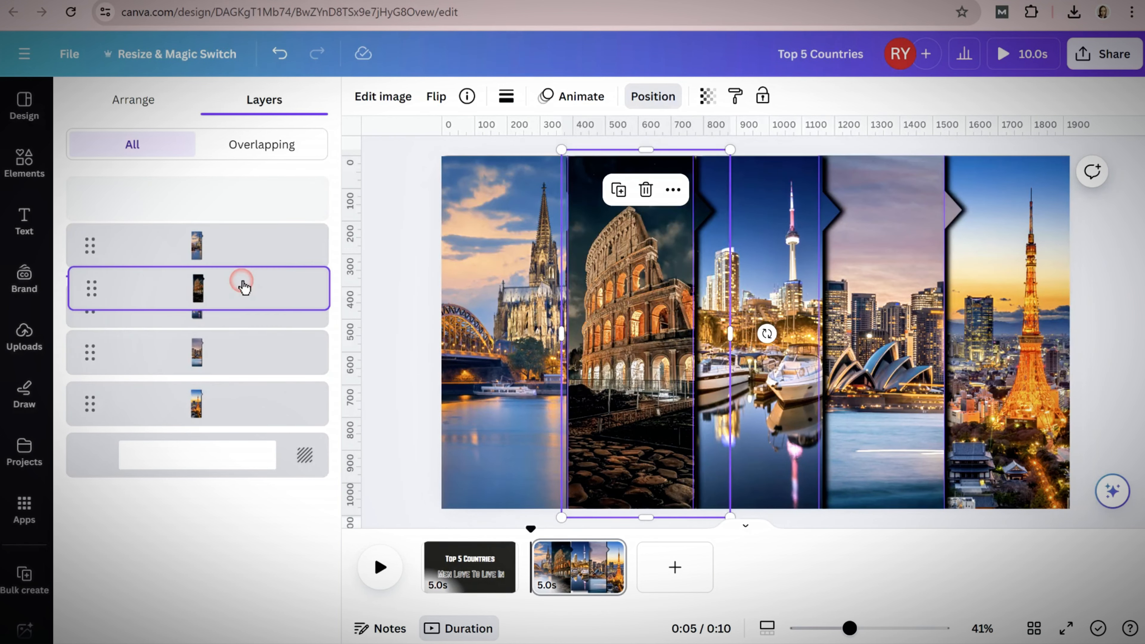
click(1133, 261)
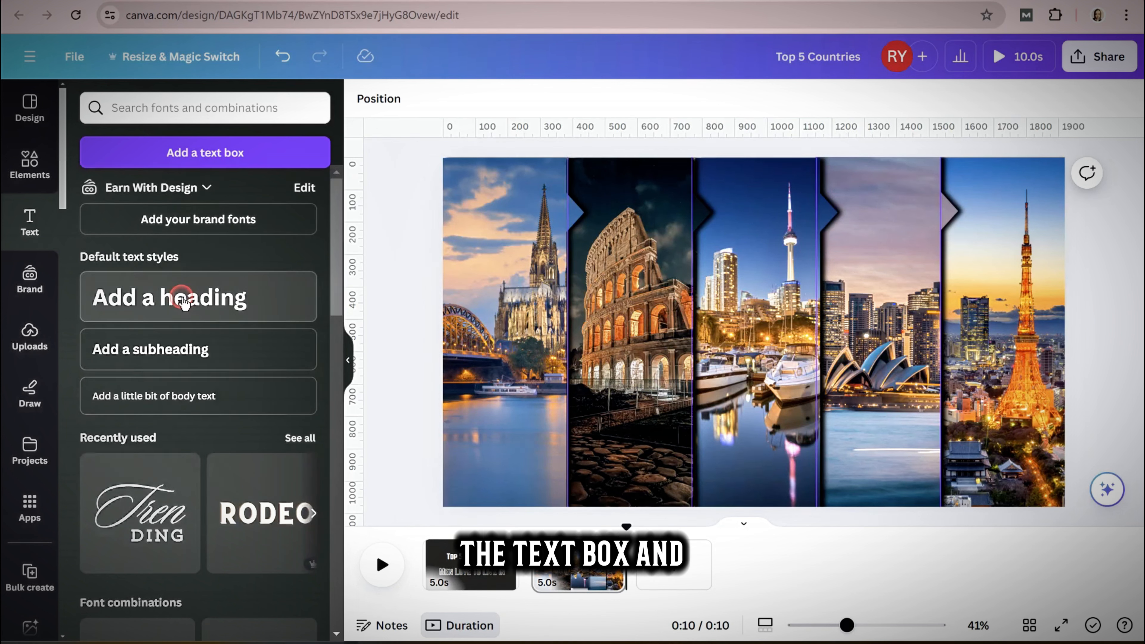
Add a heading reading "A", enlarge it to font size 192, and place it at the top of the first column.
click(197, 298)
text(A)
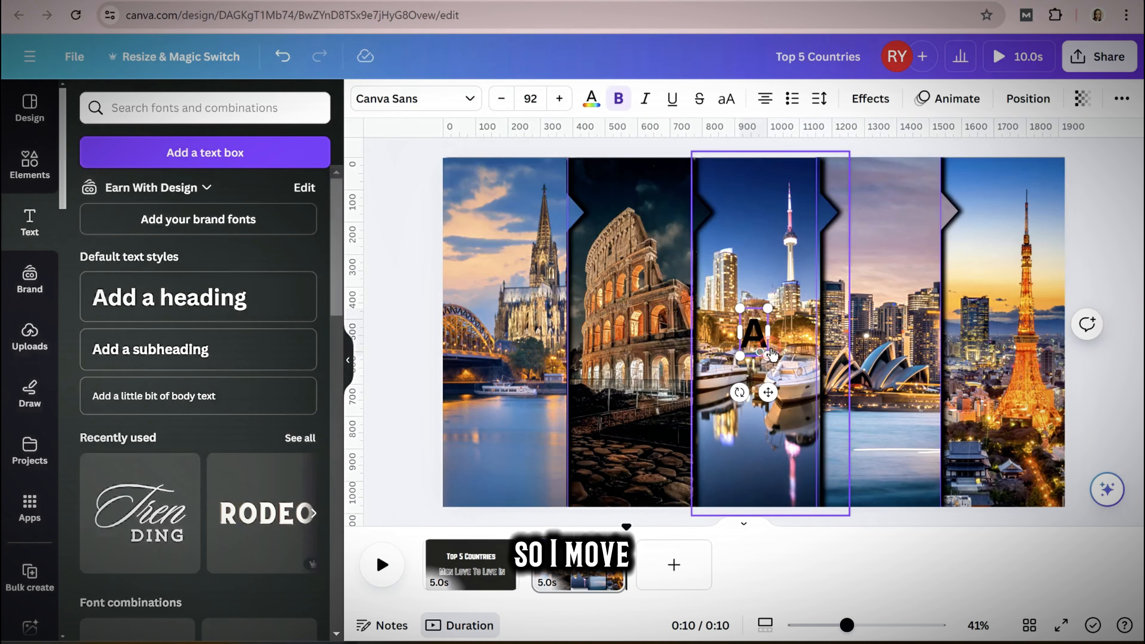
drag(767, 392, 516, 255)
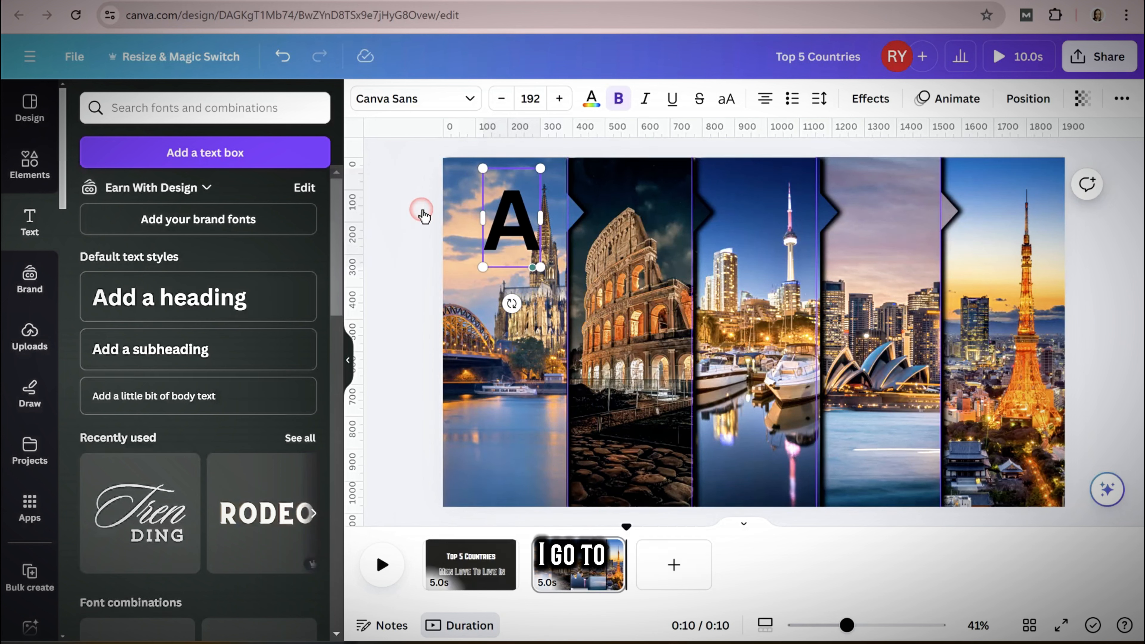
drag(516, 221, 500, 215)
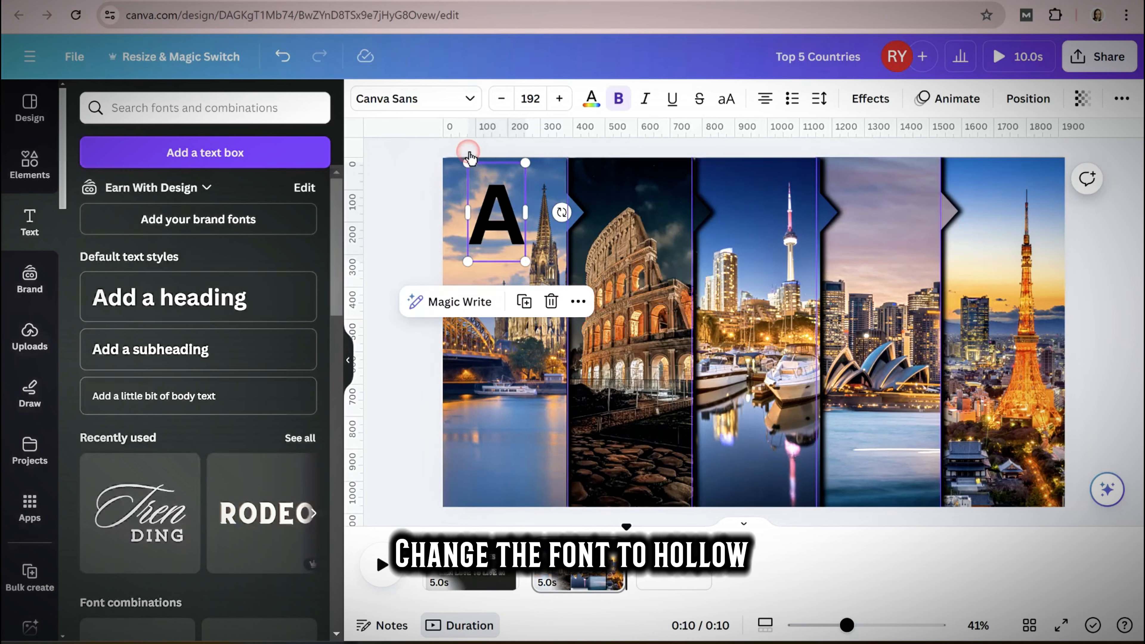
Apply the Hollow effect to the letter A, colour it white, and shift it slightly toward the first column's centre.
click(871, 99)
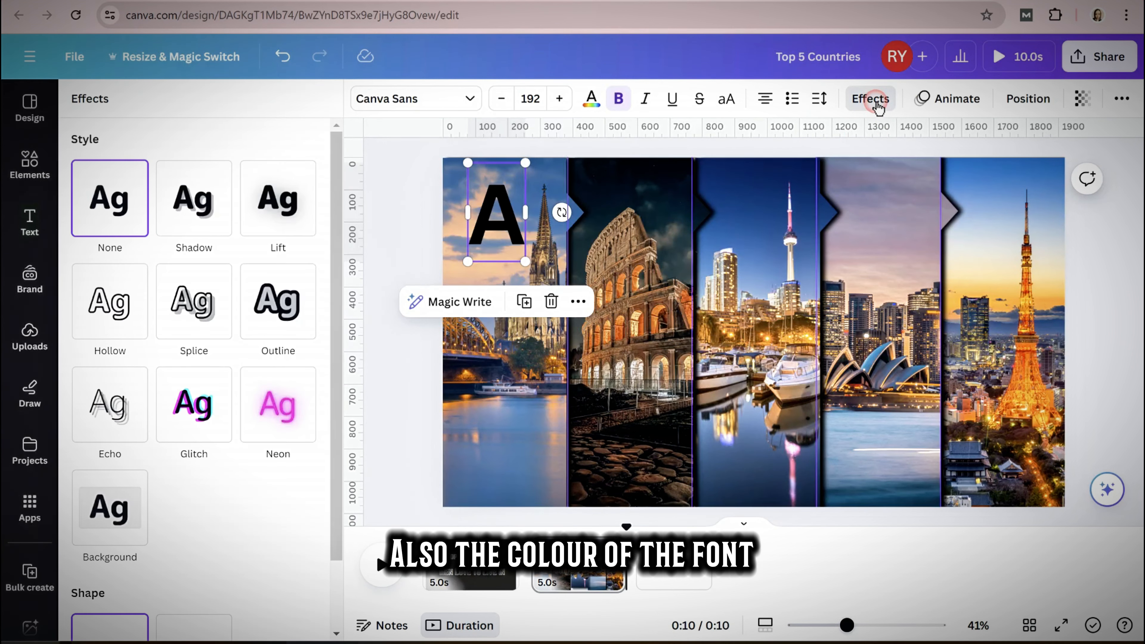
click(113, 345)
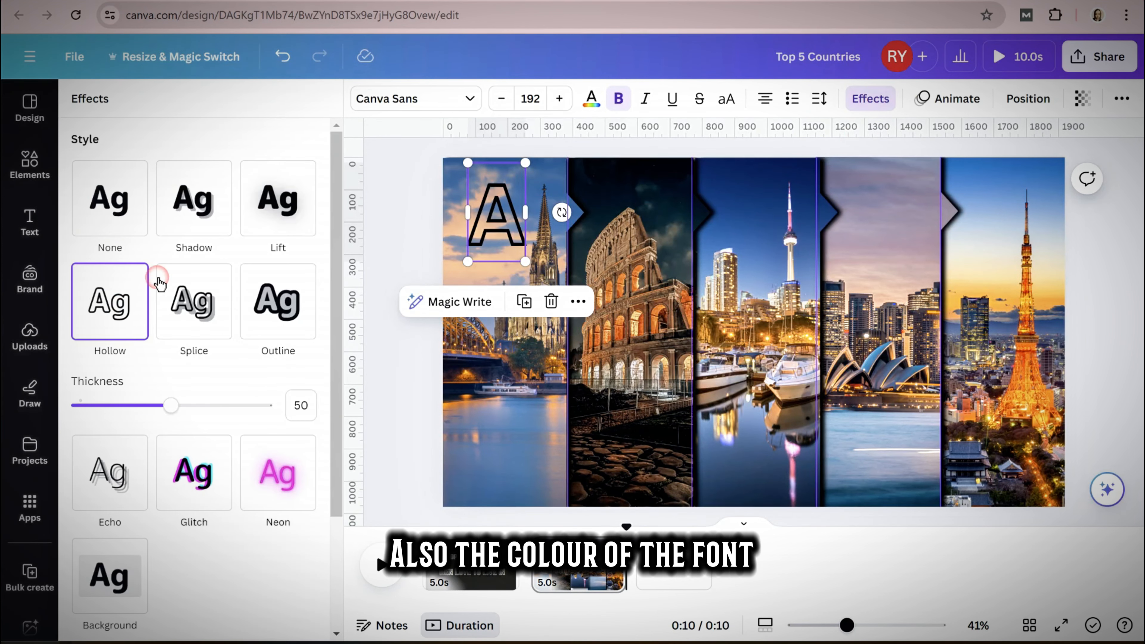
click(591, 98)
click(88, 314)
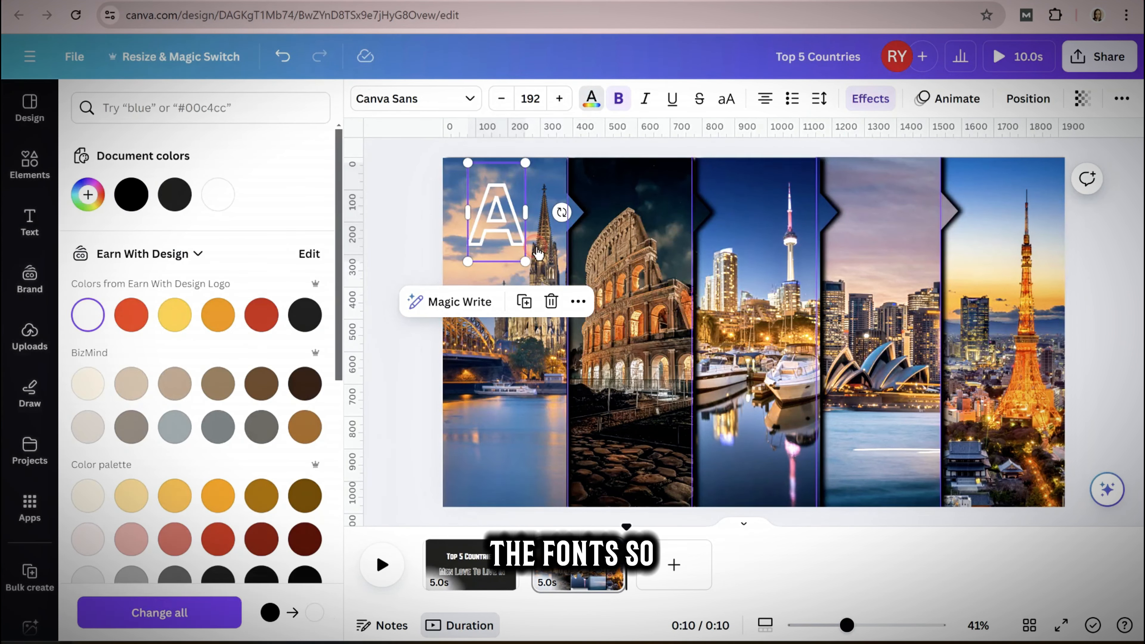
drag(508, 235, 518, 235)
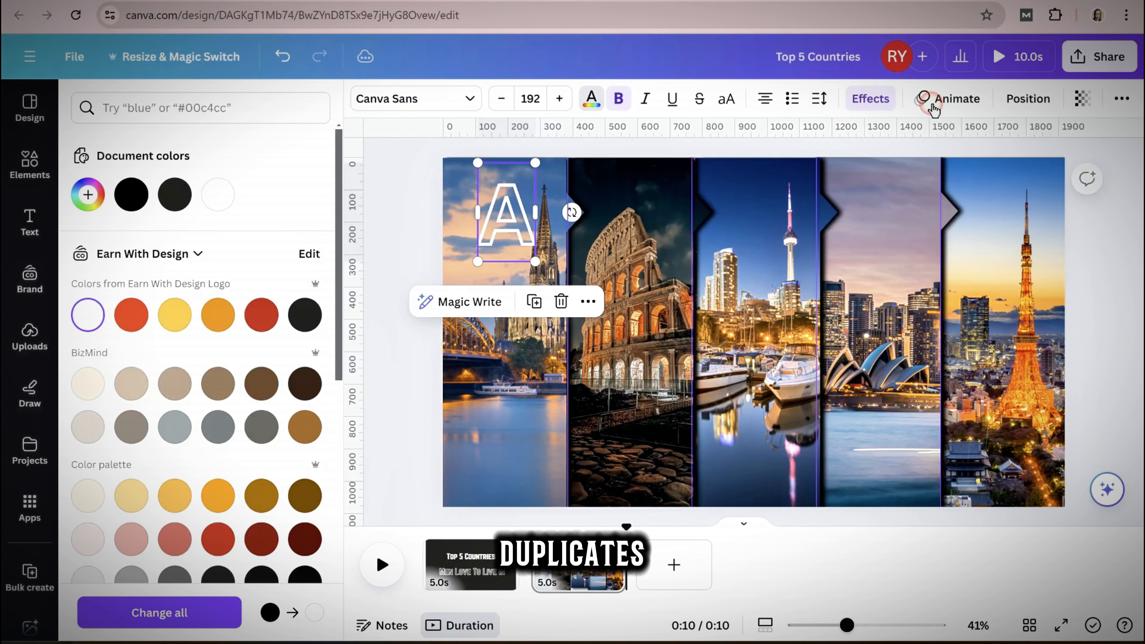
Enlarge the hollow letter A to font size 228 and duplicate it across the tops of the other four columns.
key(alt)
click(870, 98)
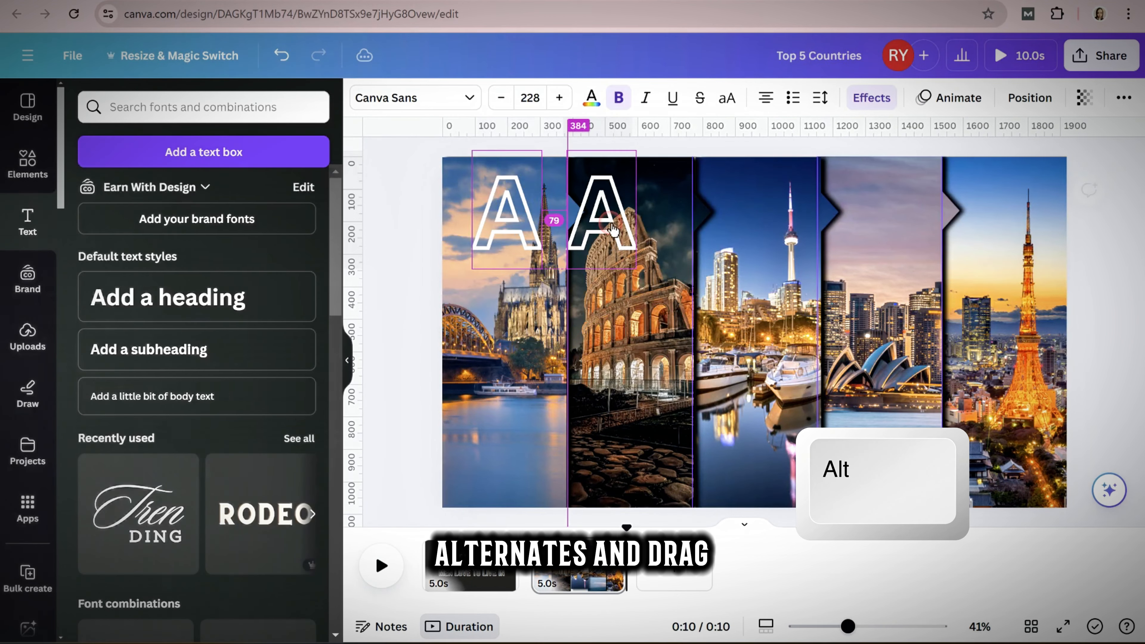
drag(600, 225, 1012, 225)
Change the four duplicated letters to B, C, D and E in column order.
double_click(640, 223)
text(B)
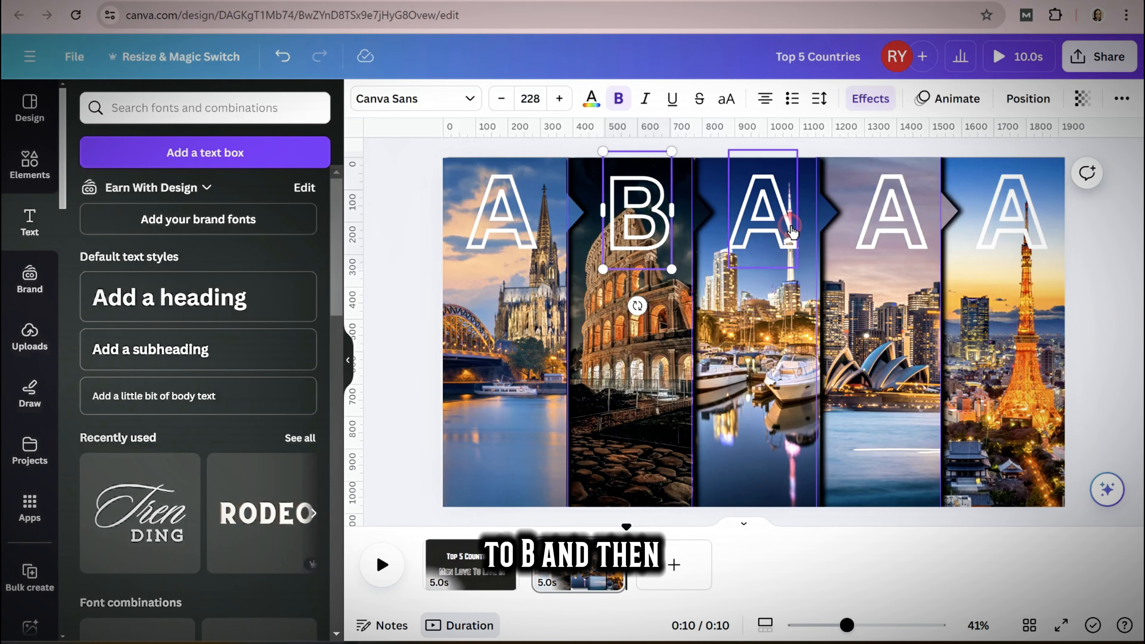
double_click(771, 221)
text(C)
double_click(883, 221)
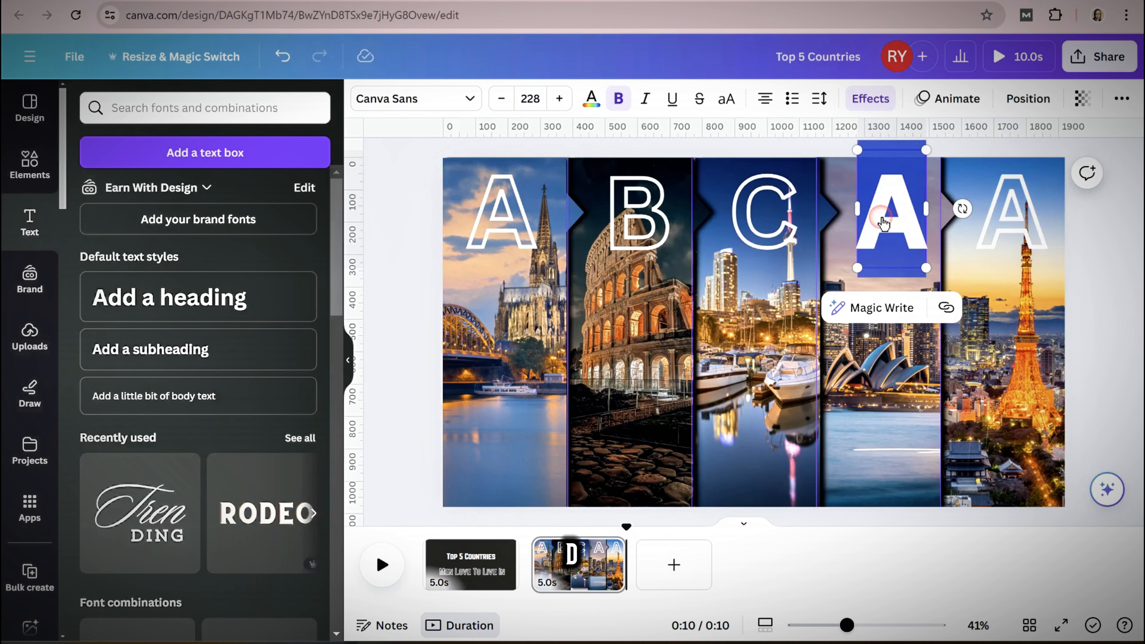
text(D)
double_click(1023, 212)
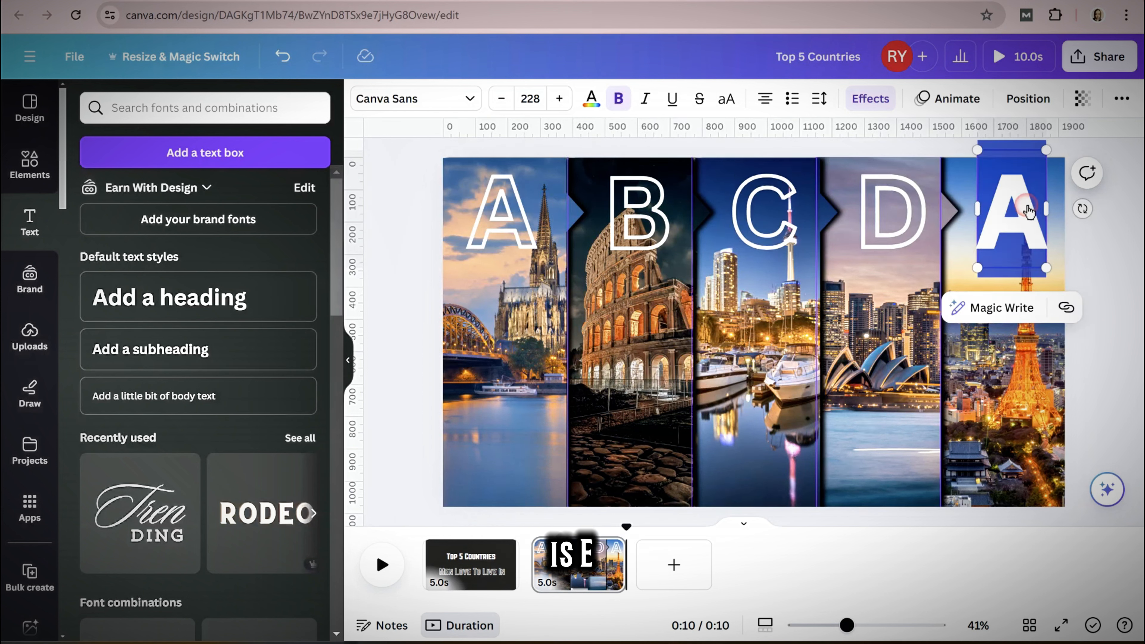
text(E)
Select all five column letters and space them evenly with Tidy up.
shift+click(896, 235)
shift+click(774, 220)
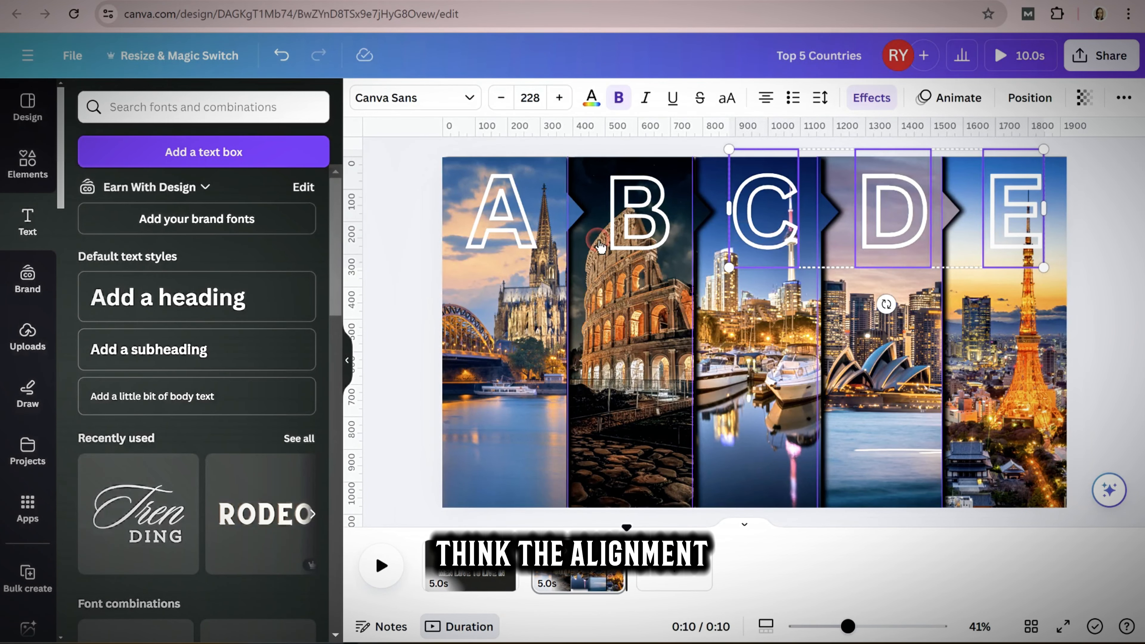
click(1007, 109)
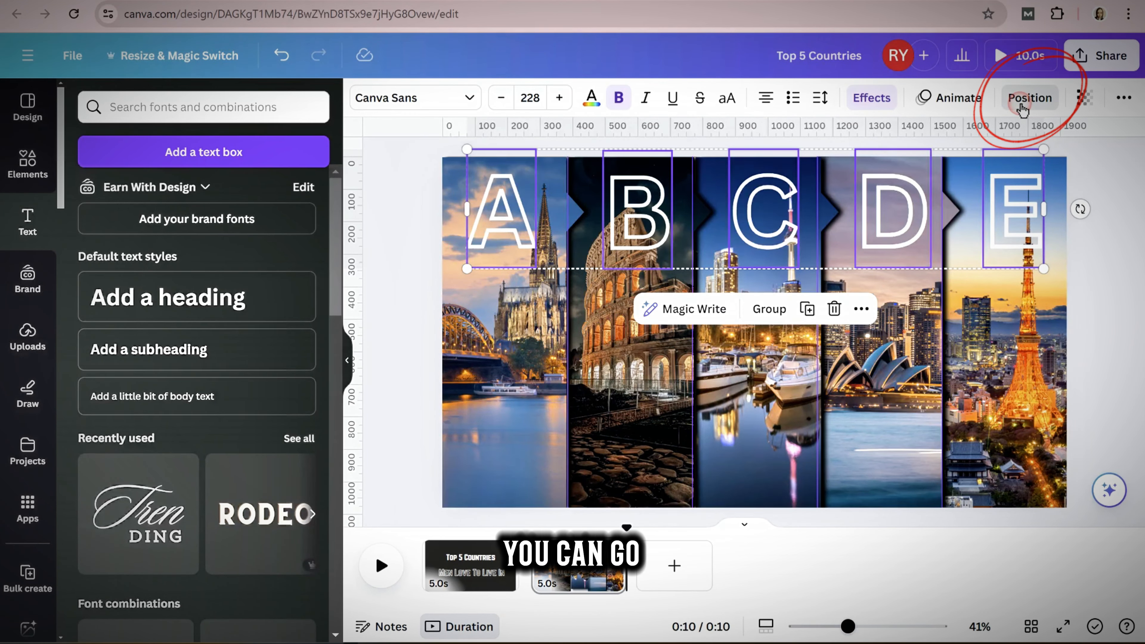
click(135, 101)
click(120, 408)
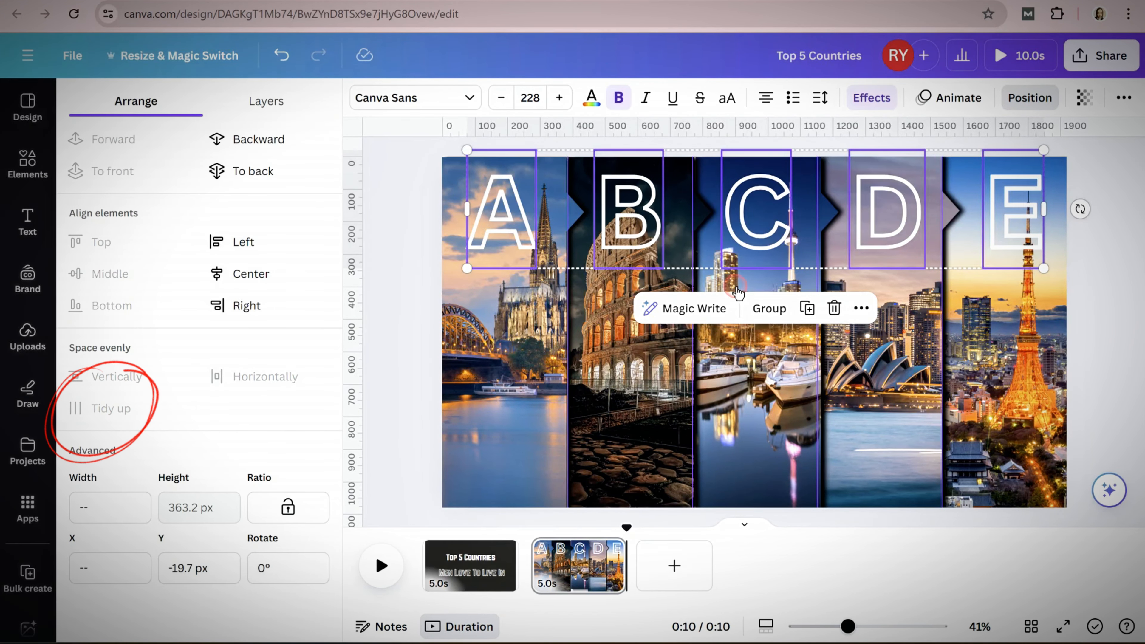
drag(893, 236, 895, 244)
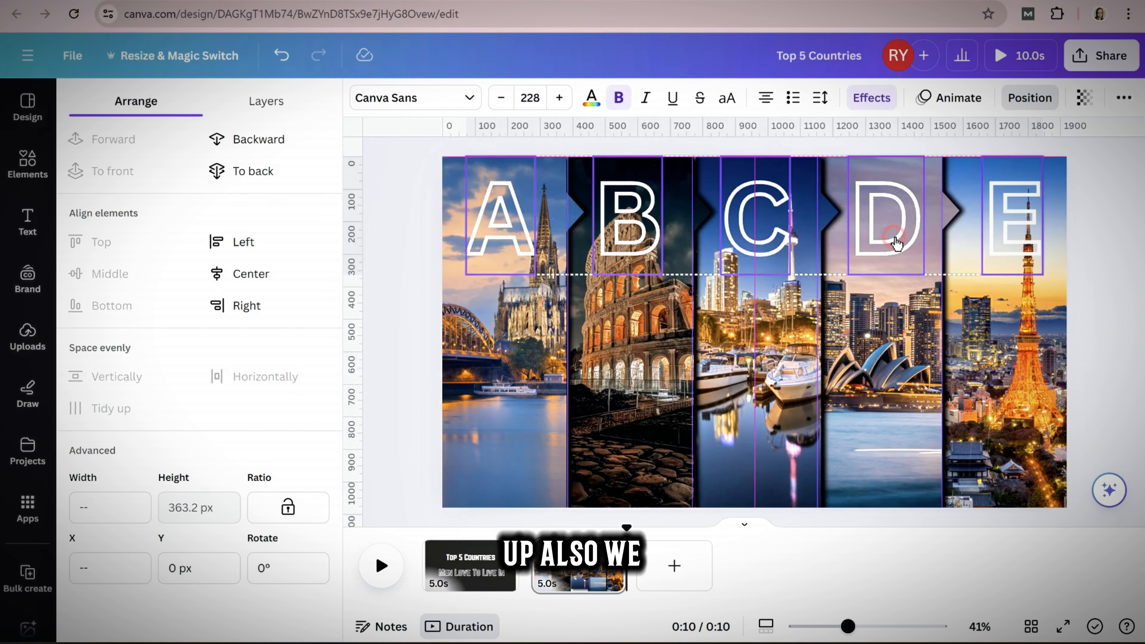
click(1093, 266)
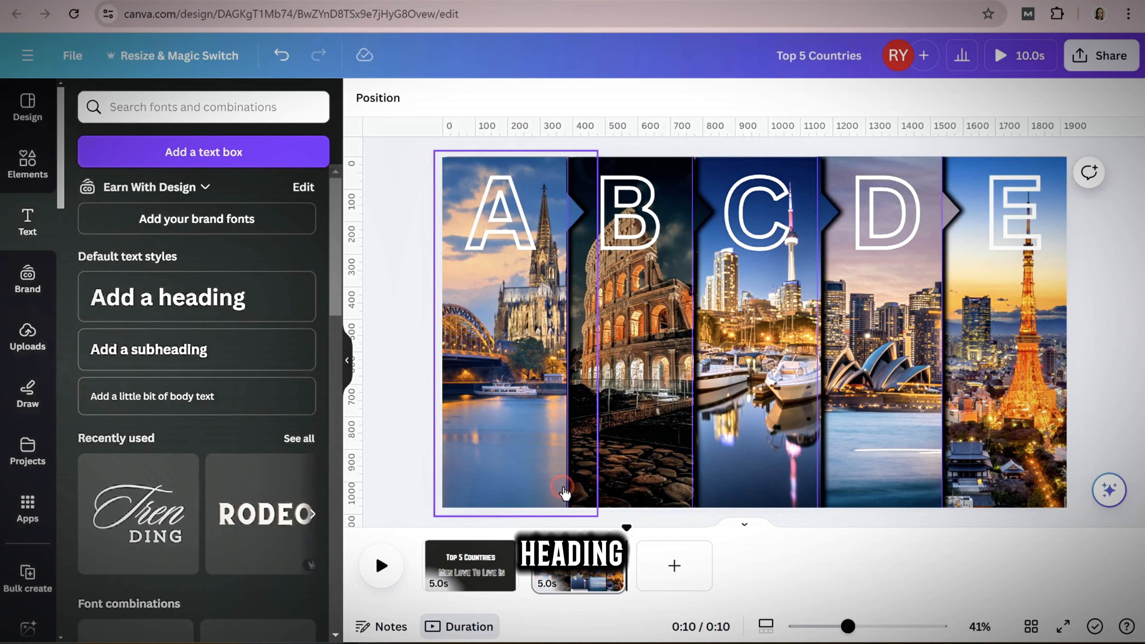
Add a heading reading "Germany" and place it at the bottom of the first column.
click(191, 300)
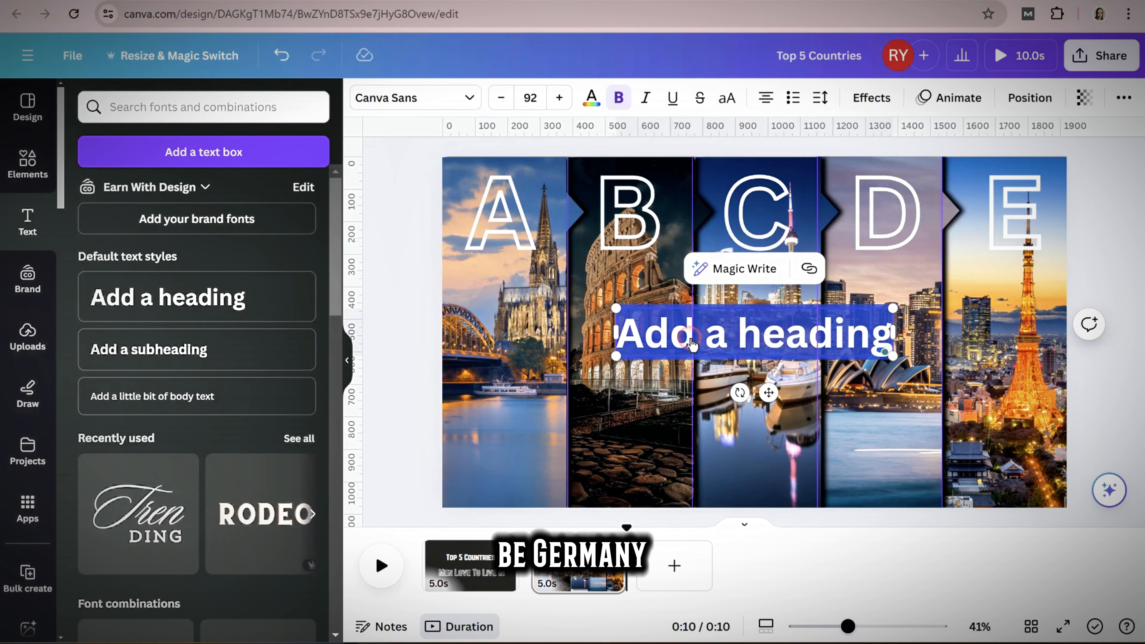
text(Germany)
drag(714, 359, 494, 487)
Set the Germany heading's font to Sloop Script Pro.
click(406, 97)
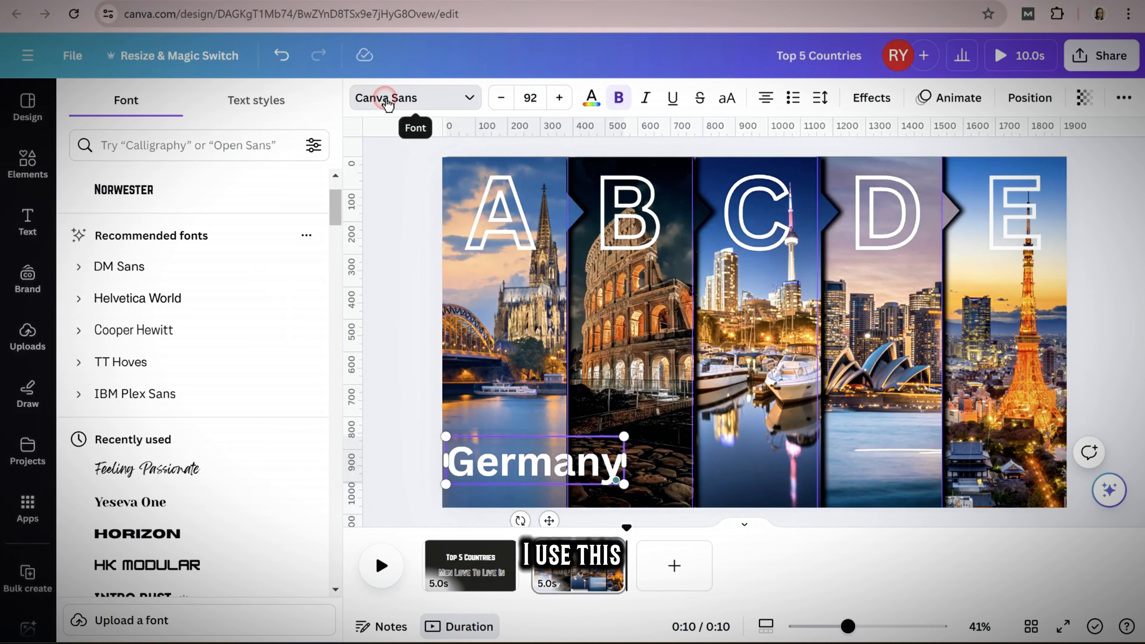
click(156, 146)
text(slo)
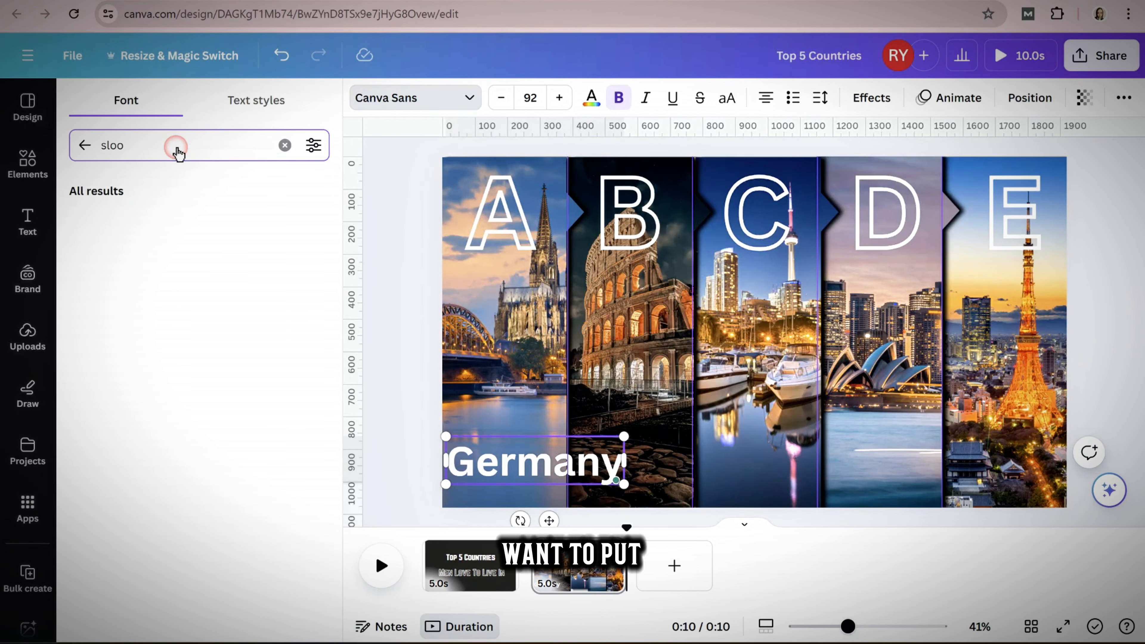
text(o)
click(159, 221)
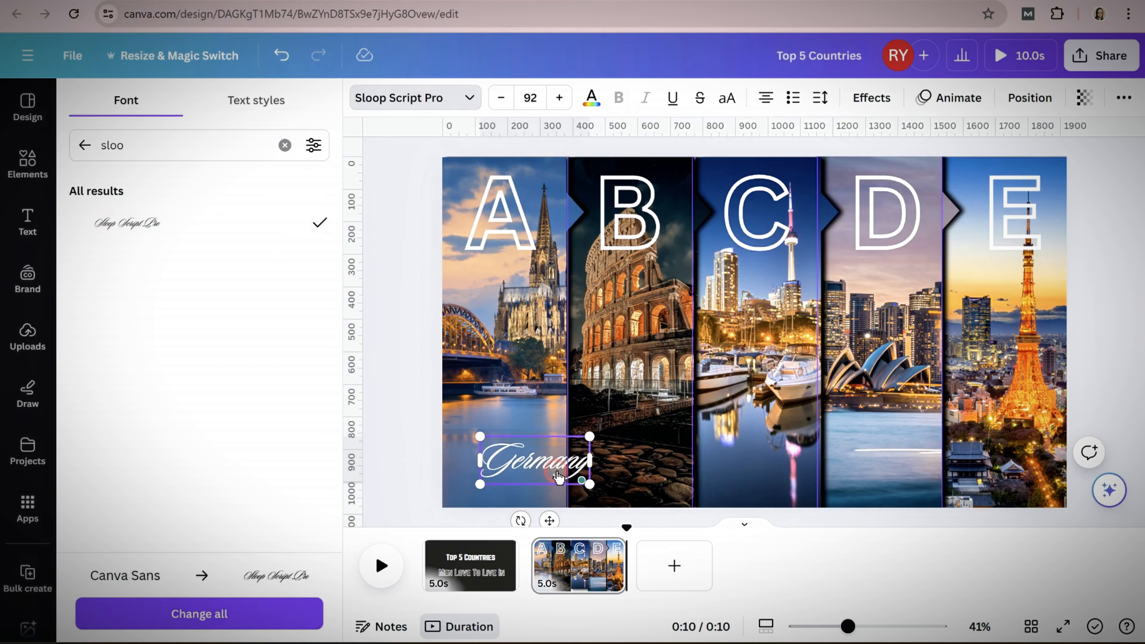
Apply the Shadow effect to the Germany heading with the dark grey colour from the Earn With Design Logo palette.
click(875, 98)
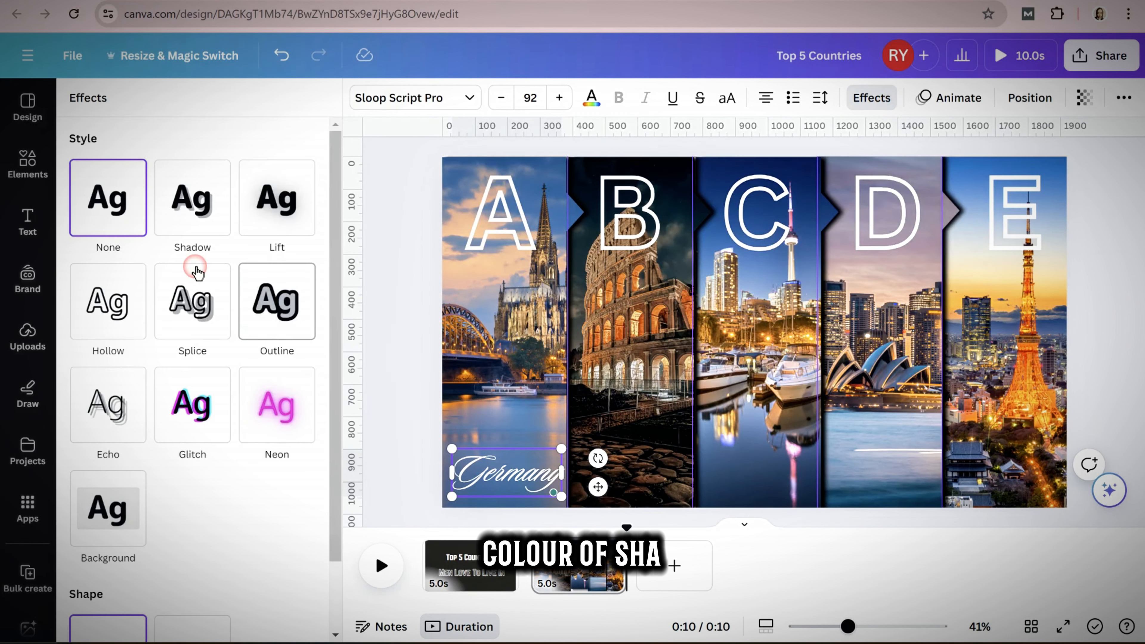
click(194, 212)
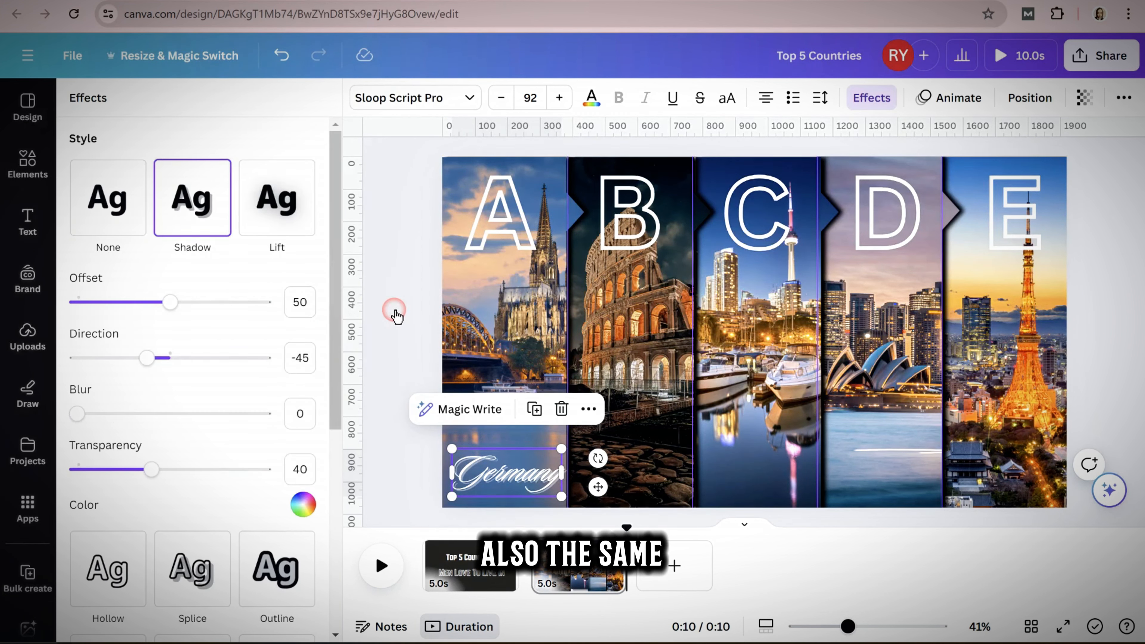
click(310, 509)
click(275, 382)
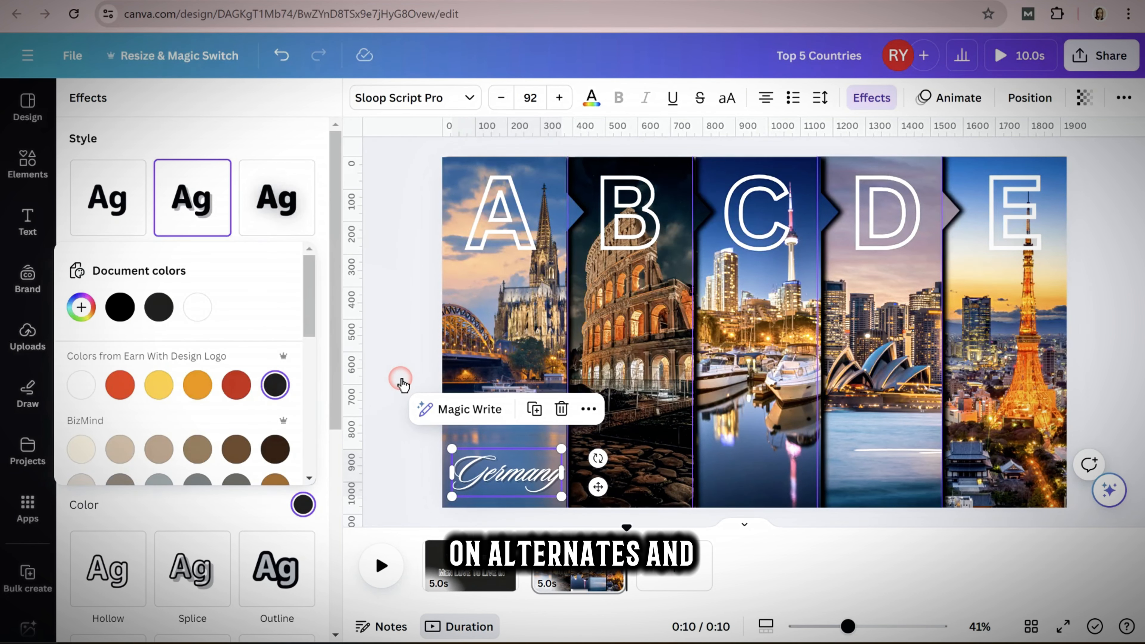
click(401, 381)
Duplicate the Germany heading across the bottoms of the other four columns.
click(508, 486)
key(alt)
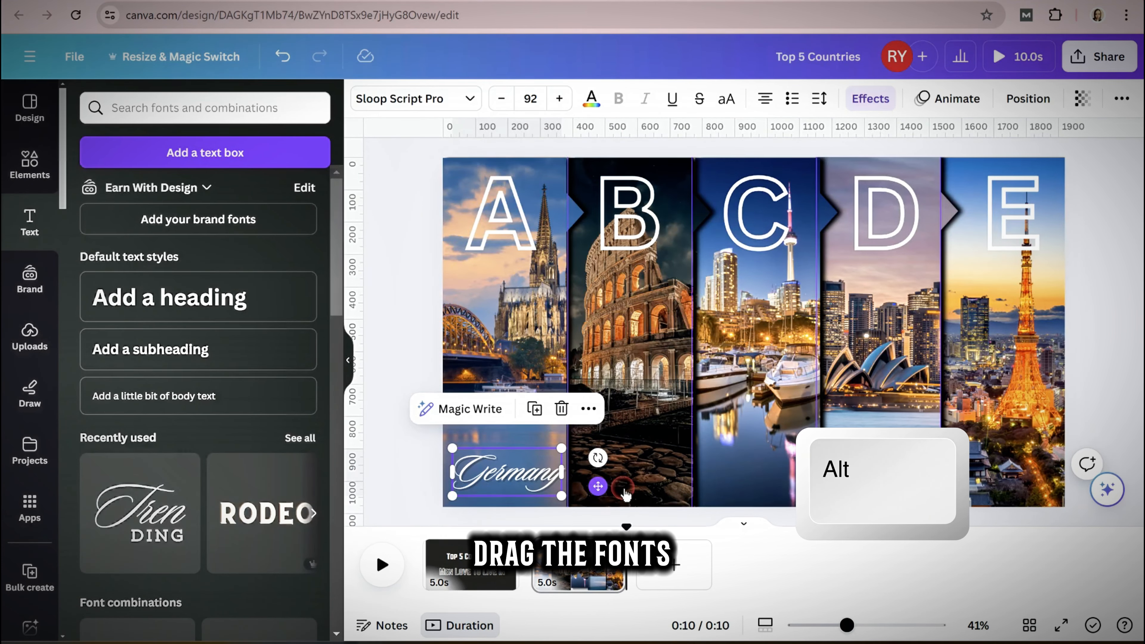
drag(598, 486, 718, 492)
drag(720, 488, 976, 488)
drag(977, 488, 1096, 487)
Change the four duplicated headings to Italy, Canada, Australia and Japan in column order.
double_click(652, 484)
click(652, 483)
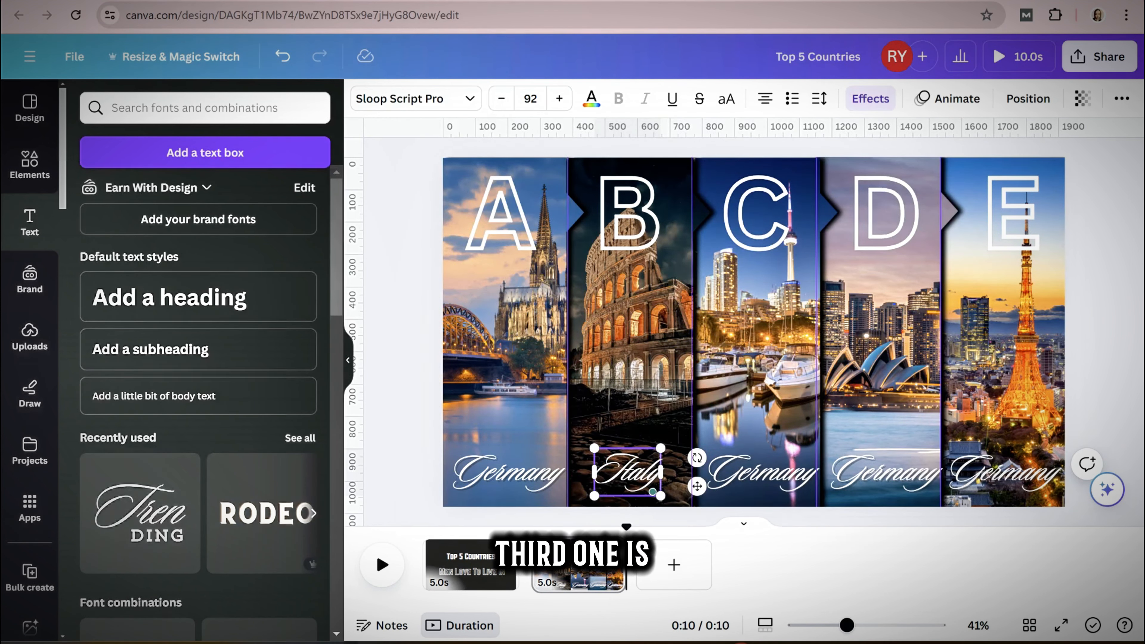
double_click(762, 473)
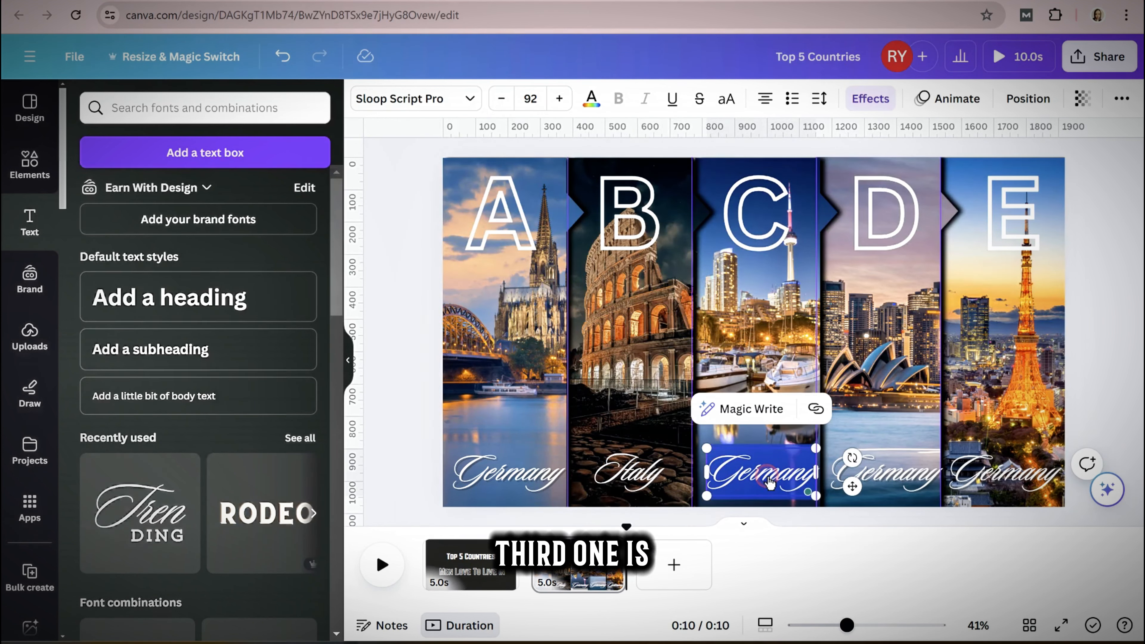
text(Canada)
click(899, 477)
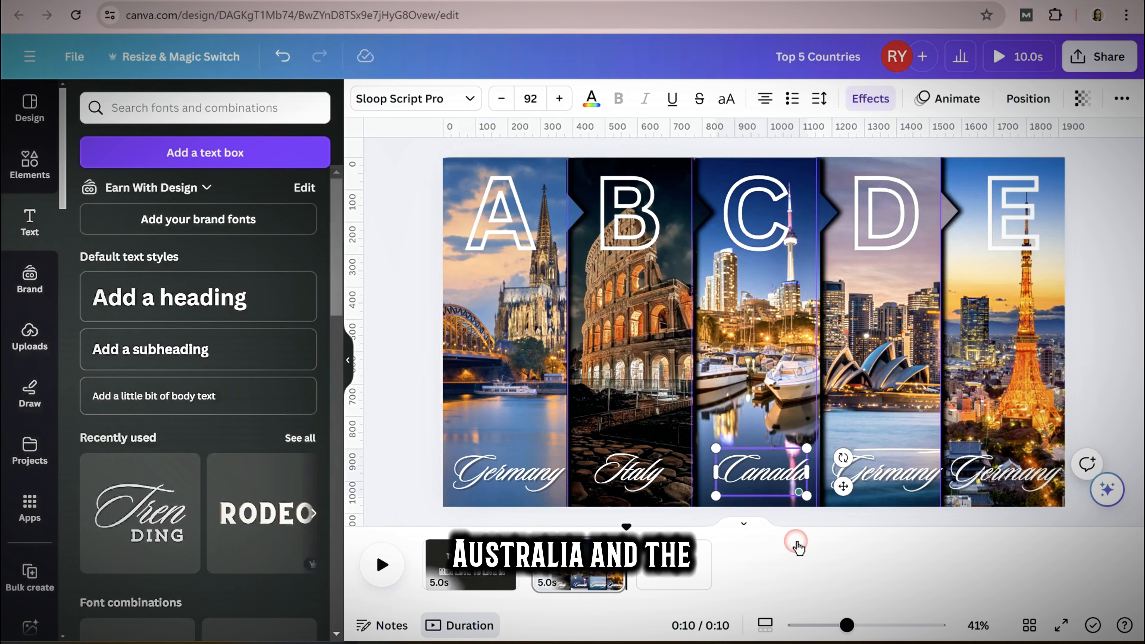
double_click(886, 478)
text(Australia)
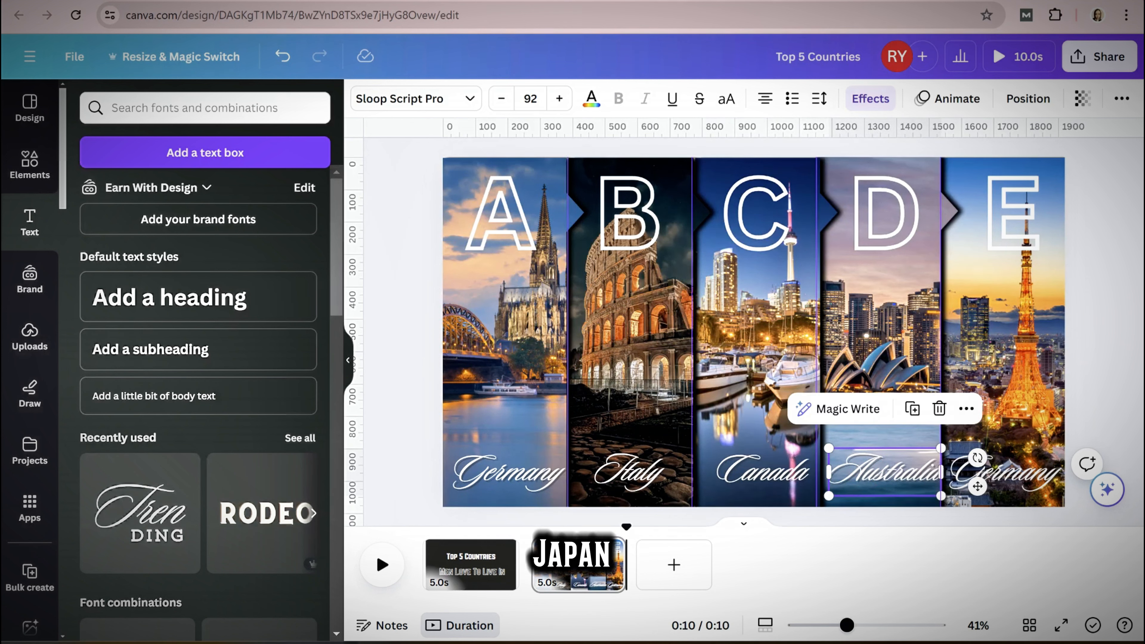
double_click(1010, 469)
text(Japan)
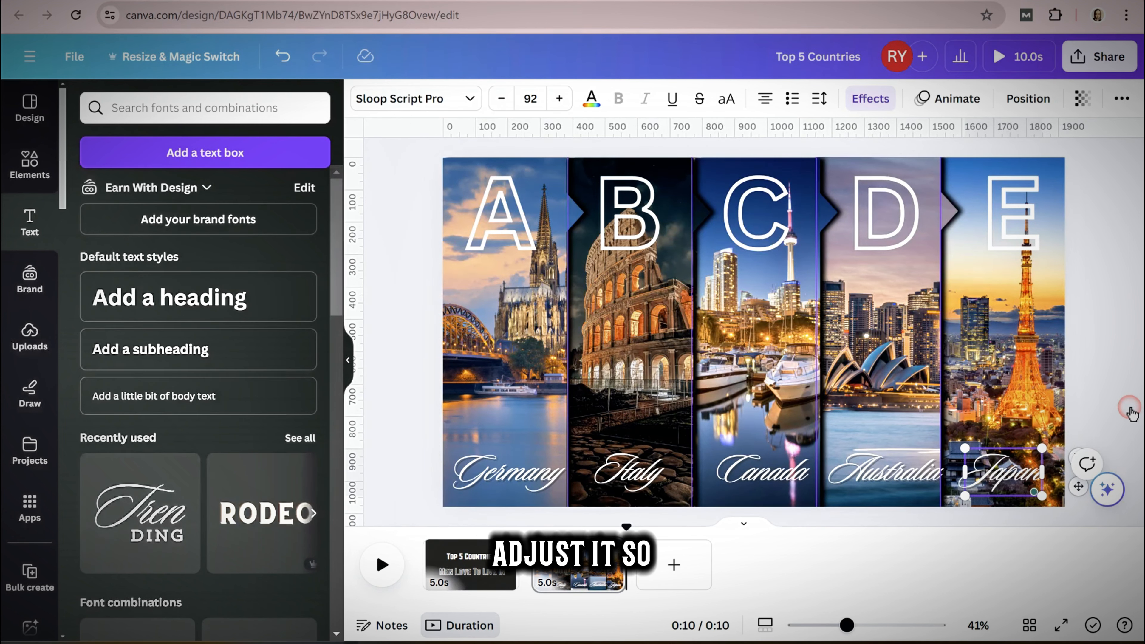
Nudge the country names sideways so each sits centred in its own column.
click(647, 486)
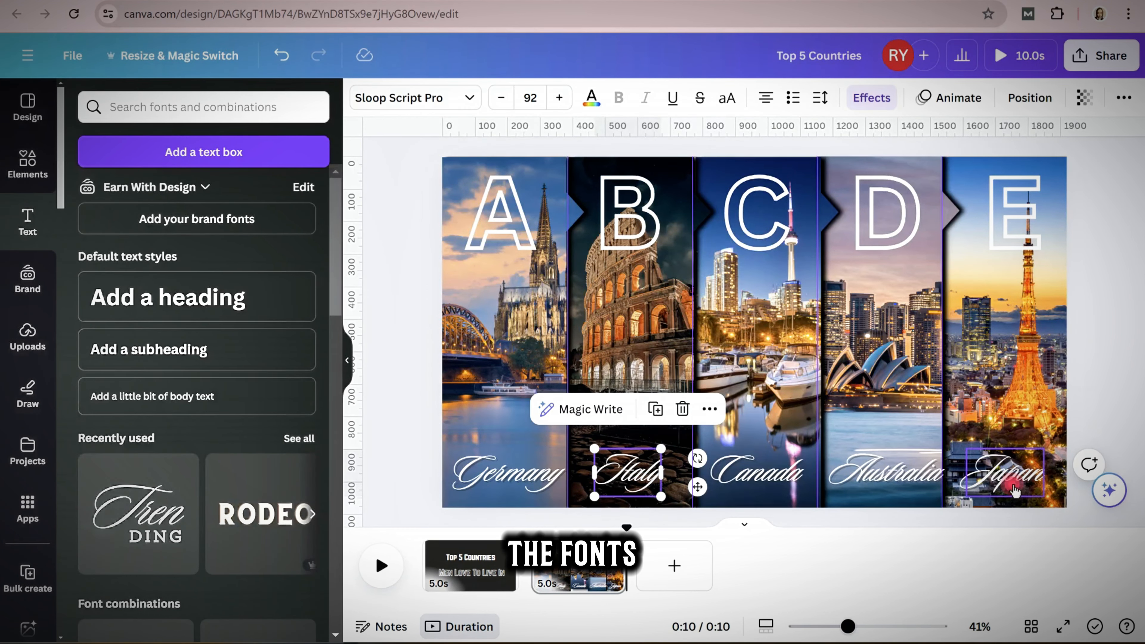
drag(1013, 486, 1021, 486)
drag(899, 489, 892, 489)
click(1088, 313)
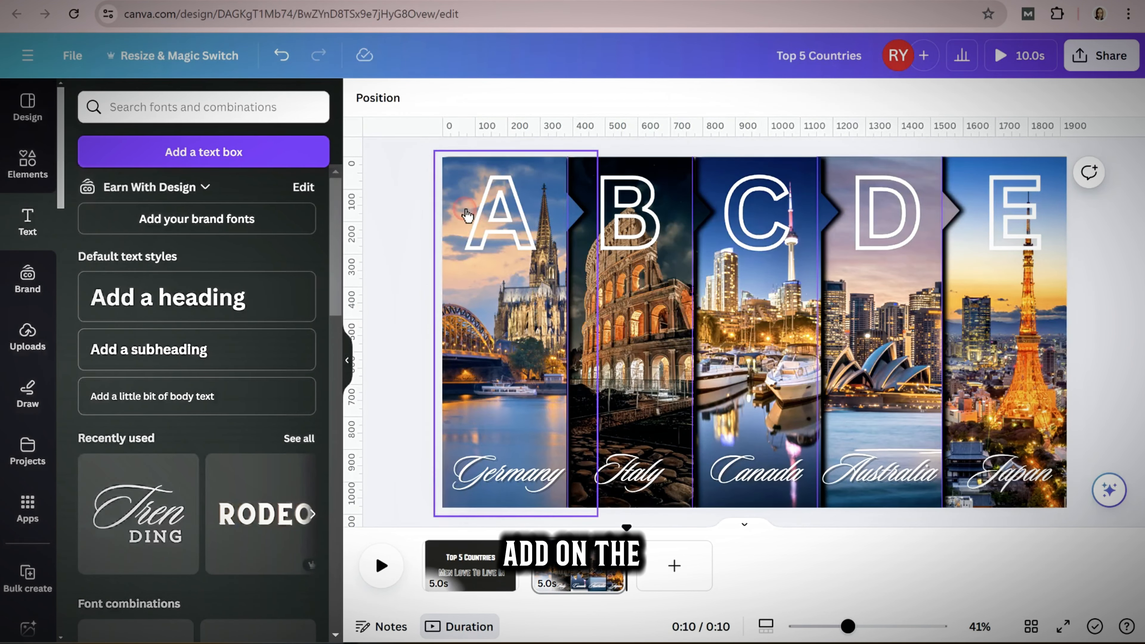
Search the element graphics for germany and insert the faded brush-style German flag.
click(27, 165)
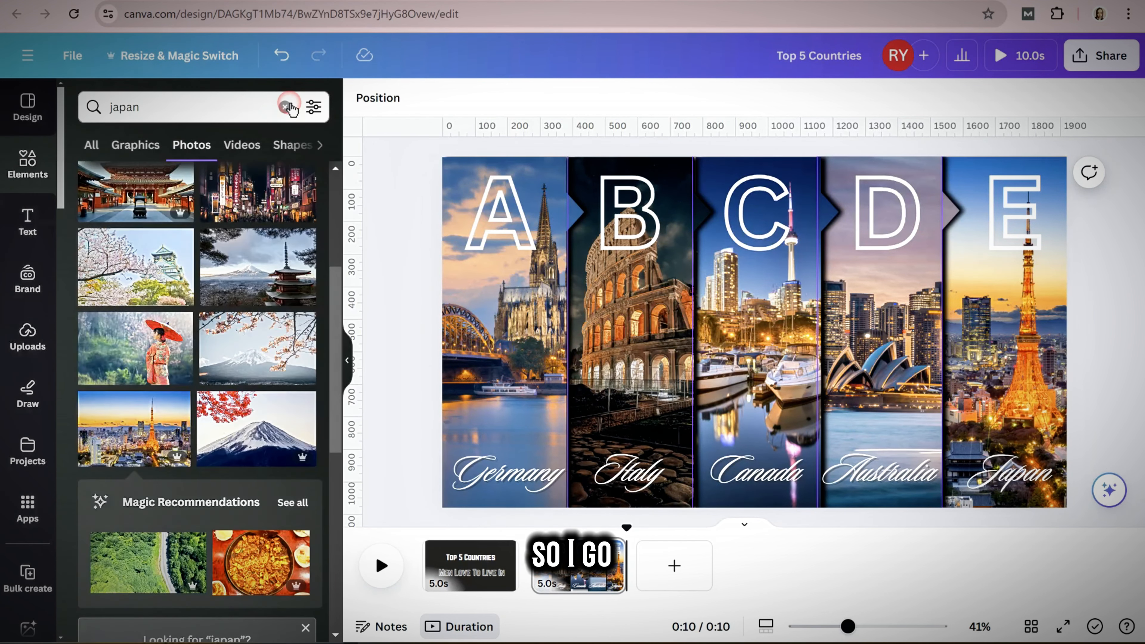
click(283, 106)
text(germany)
key(Return)
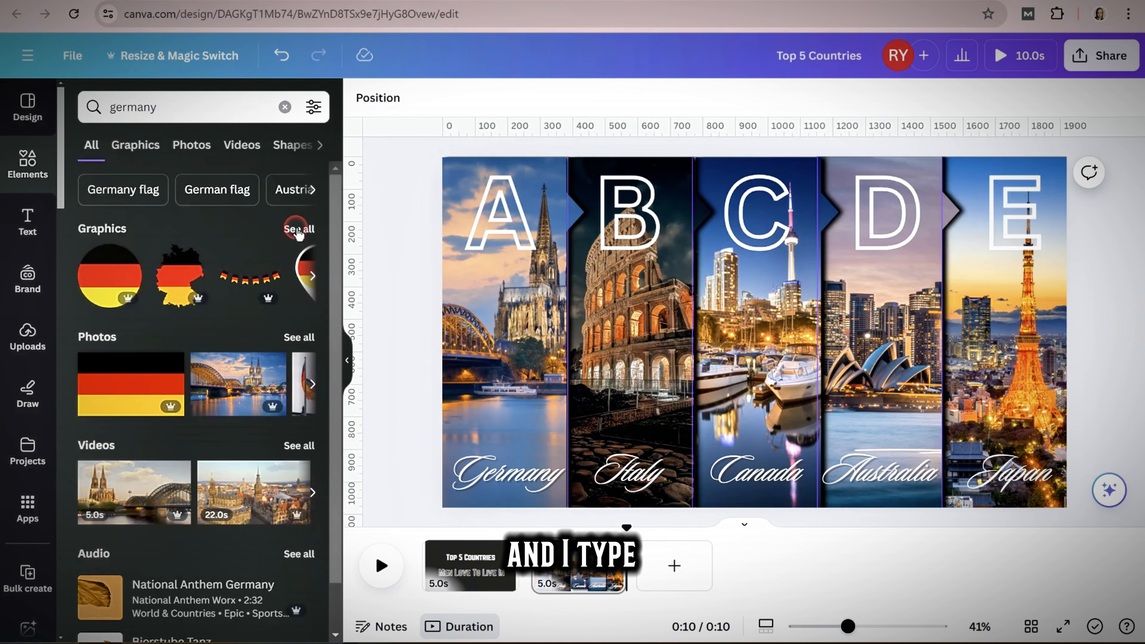
click(298, 229)
click(112, 268)
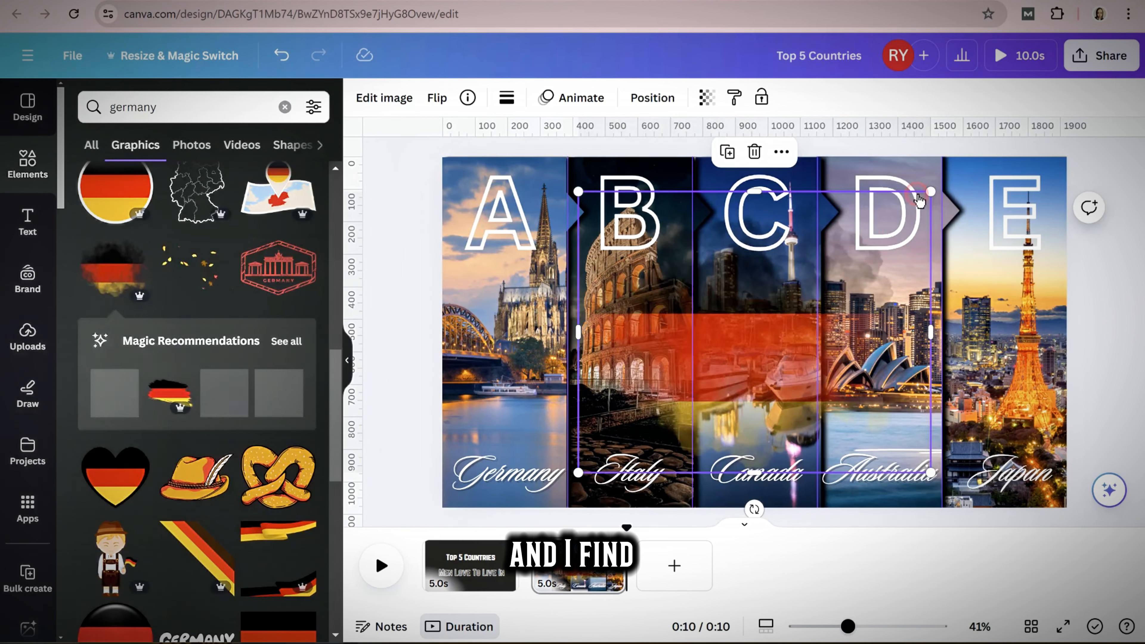
Shrink the German flag to the first column's width and place it just above the Germany heading.
drag(930, 192, 802, 354)
drag(677, 397, 528, 397)
drag(627, 316, 554, 382)
drag(502, 440, 519, 417)
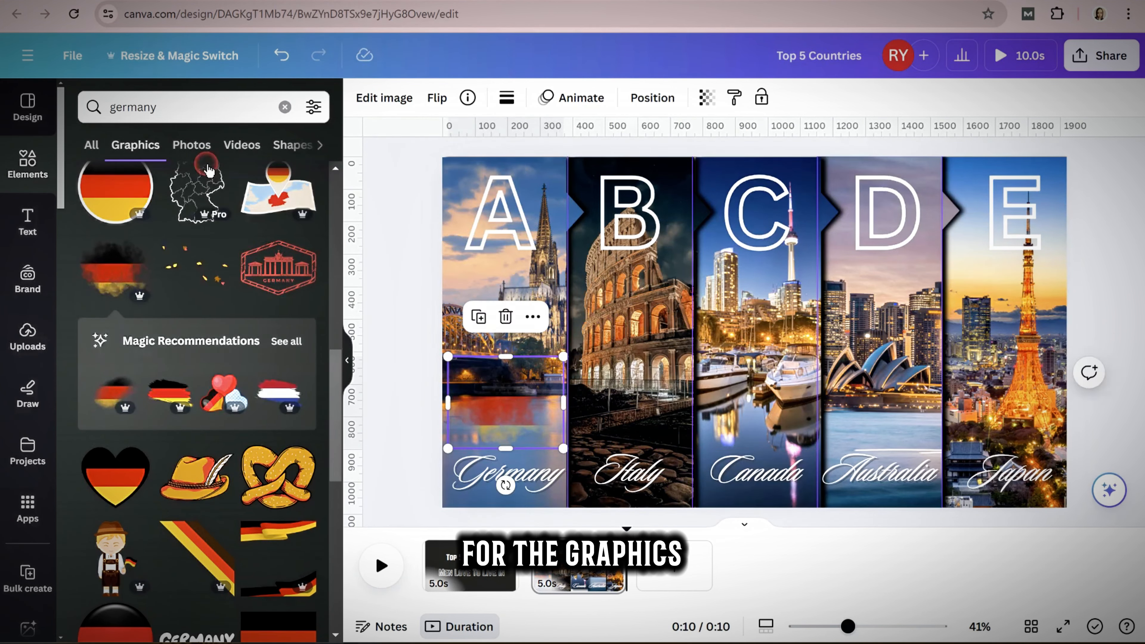
Search for italy graphics, insert the faded Italian flag, and fit it above the Italy heading in the second column.
click(284, 106)
text(italy)
key(Return)
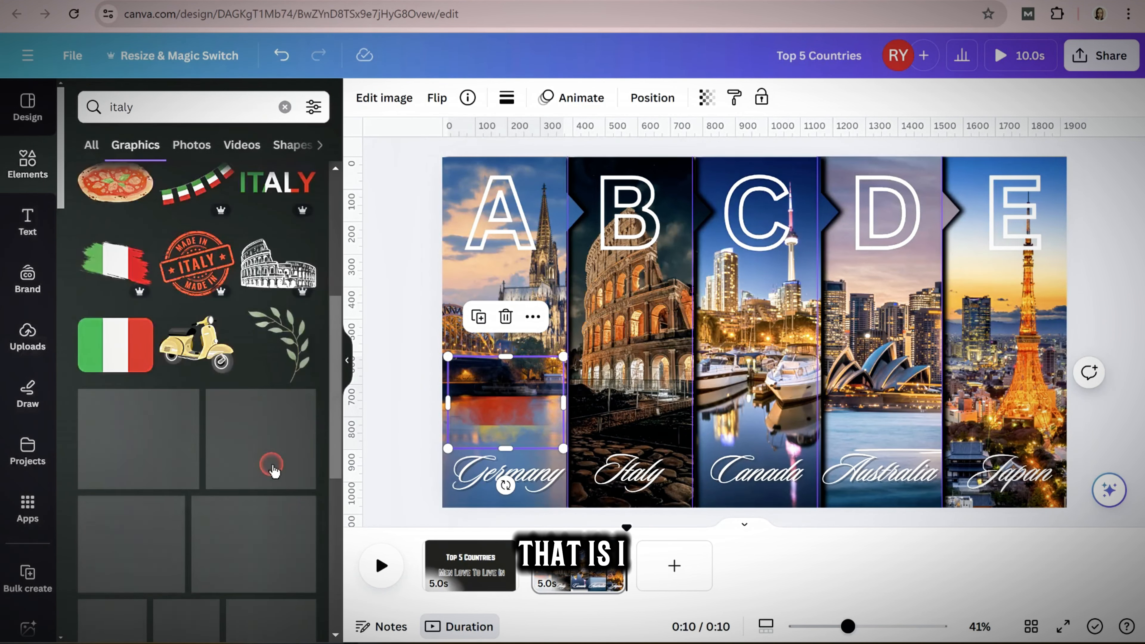
click(120, 500)
drag(903, 203, 729, 357)
drag(669, 411, 631, 403)
Search for canada graphics, insert the brush-stroke Canadian flag, and fit it above the Canada heading in the third column.
click(285, 107)
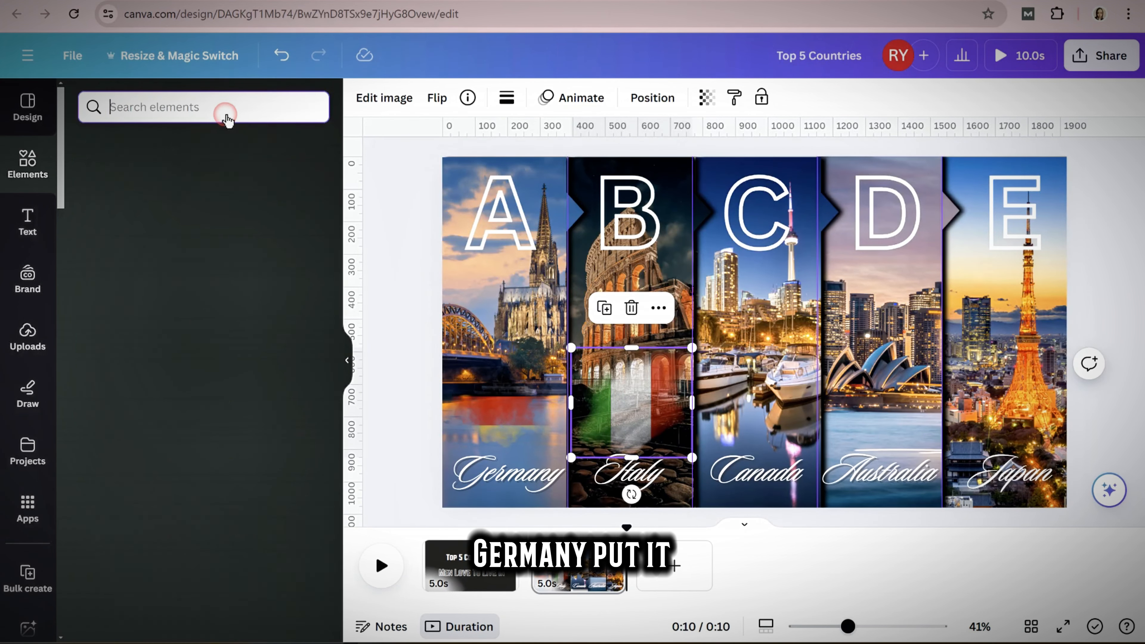
text(canada)
key(Return)
click(298, 225)
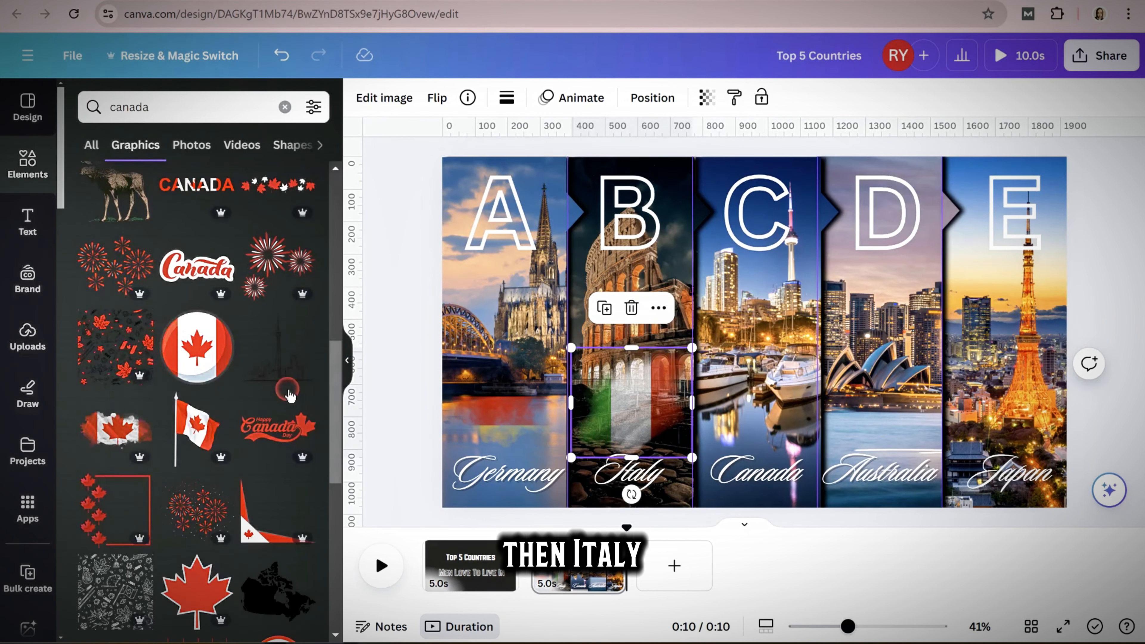
scroll(288, 391, down, 3)
click(115, 270)
drag(1008, 193, 620, 406)
drag(560, 438, 756, 416)
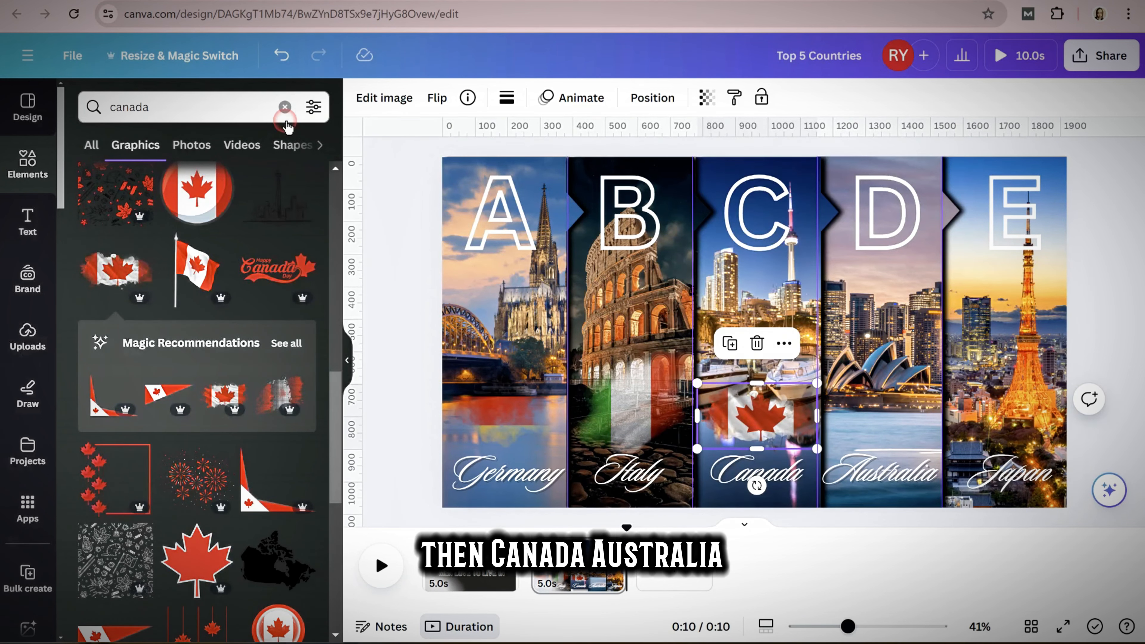
Search for australia graphics, insert the brush-stroke Australian flag, and fit it above the Australia heading in the fourth column.
click(284, 108)
text(australia)
key(Return)
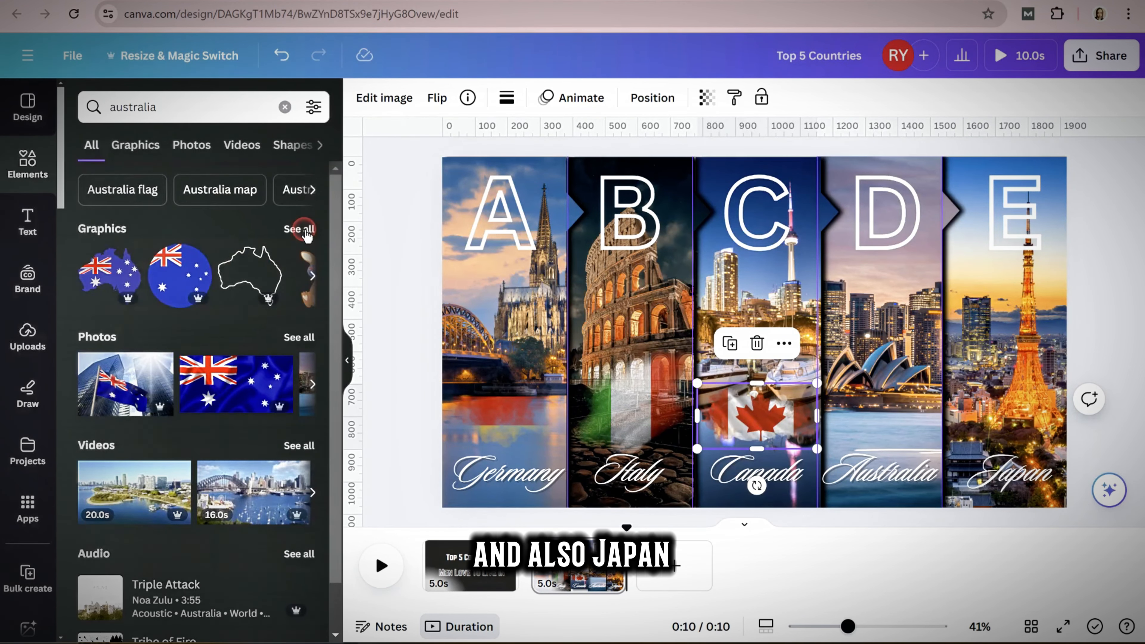
click(304, 229)
scroll(305, 235, down, 2)
click(197, 341)
mouse_move(1035, 211)
mouse_down()
mouse_move(676, 400)
mouse_move(616, 397)
mouse_up()
drag(547, 426, 879, 413)
Add the brush-stroke Japanese flag above the Japan heading and make the Japanese and Australian flags slightly transparent.
click(197, 355)
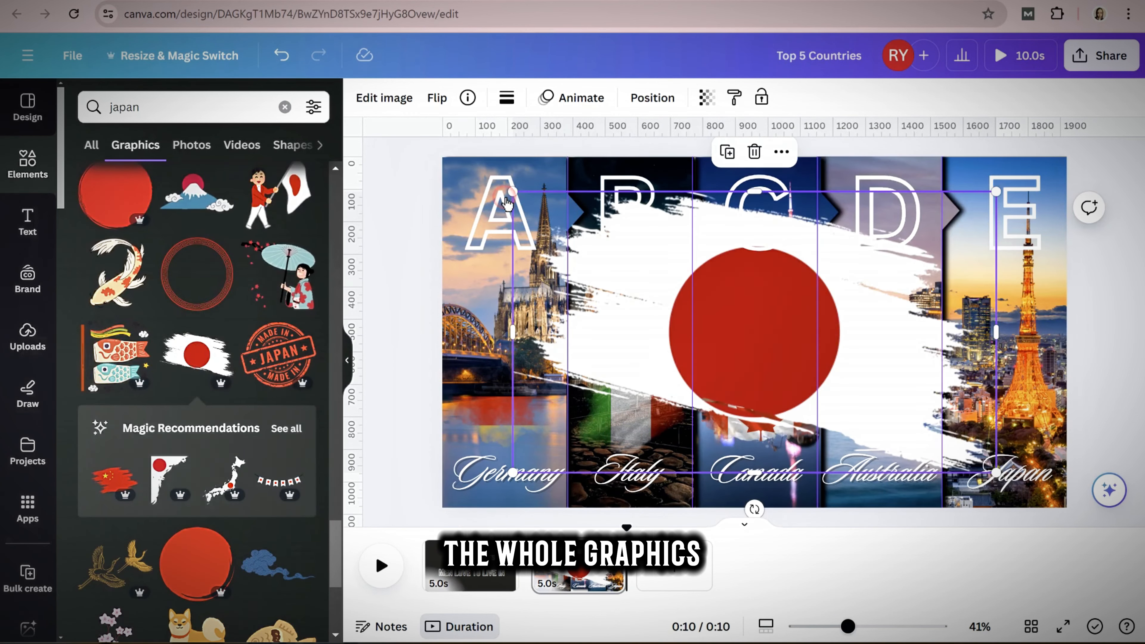
mouse_move(510, 191)
mouse_down()
mouse_move(889, 410)
mouse_move(995, 396)
mouse_up()
click(705, 97)
drag(654, 164, 640, 165)
click(887, 396)
click(706, 97)
click(705, 98)
click(1100, 313)
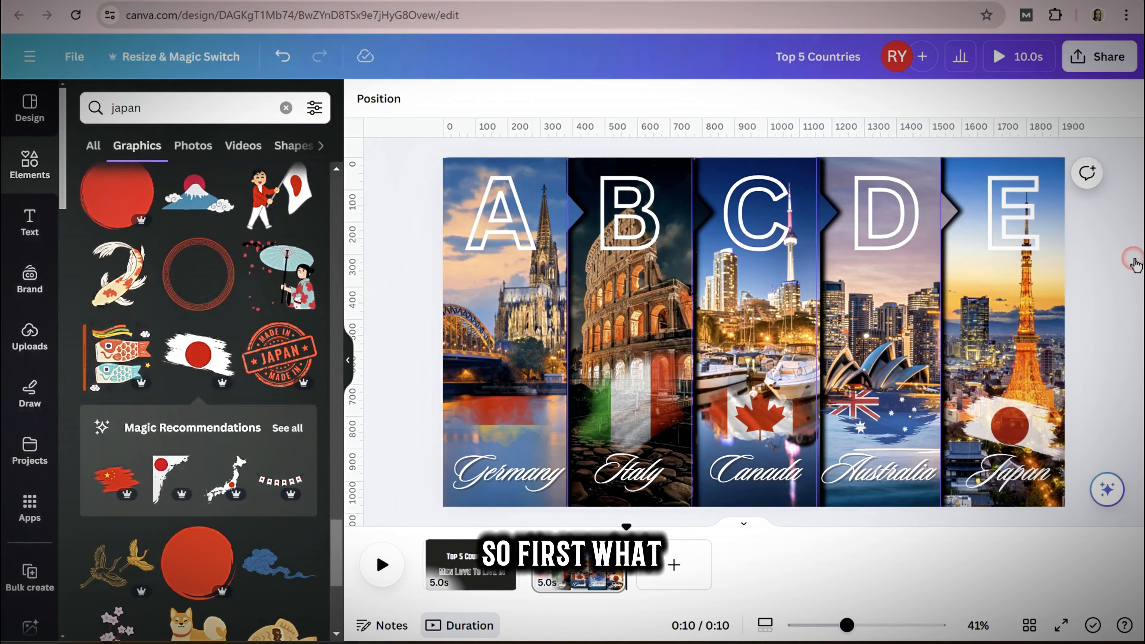
Duplicate the five-column page and delete everything except the Germany column from the first of the two copies.
right_click(579, 566)
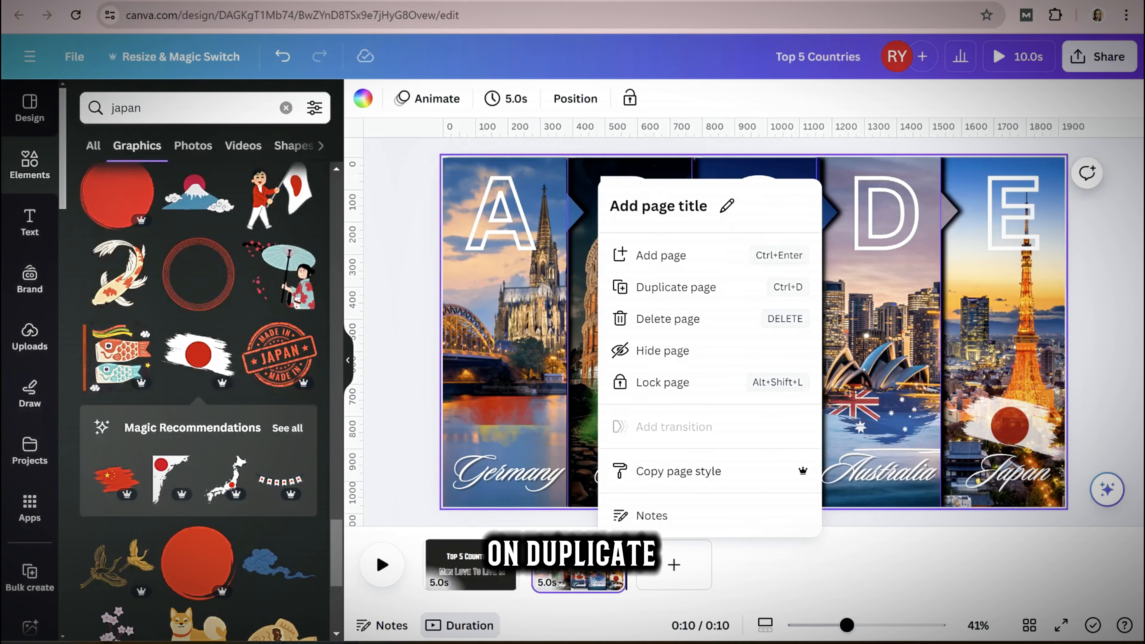
click(662, 288)
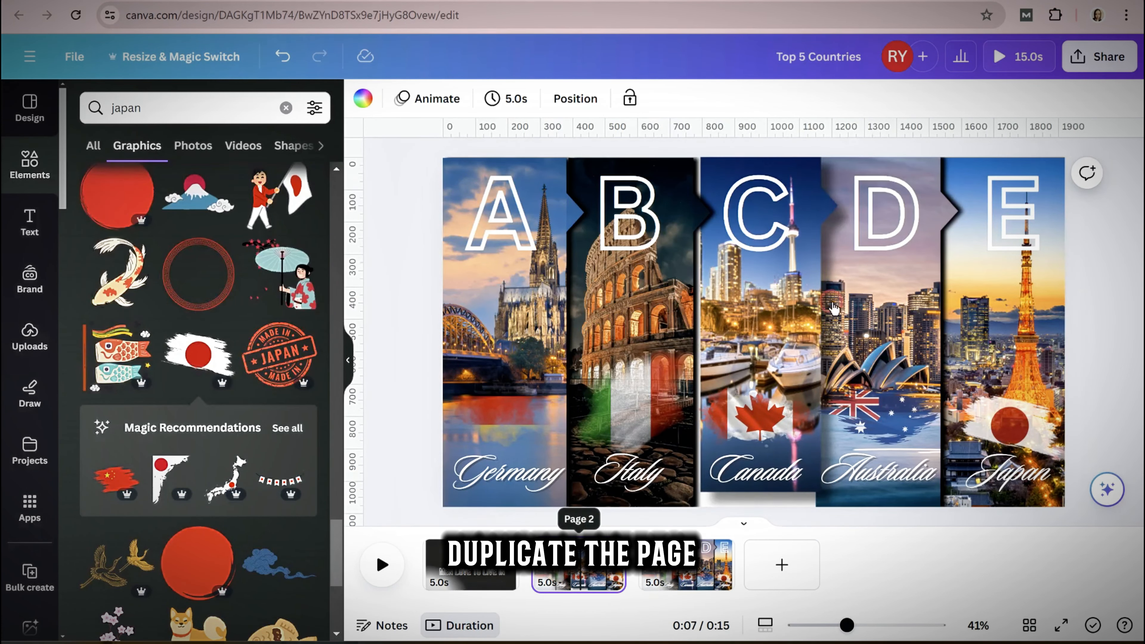
click(1112, 171)
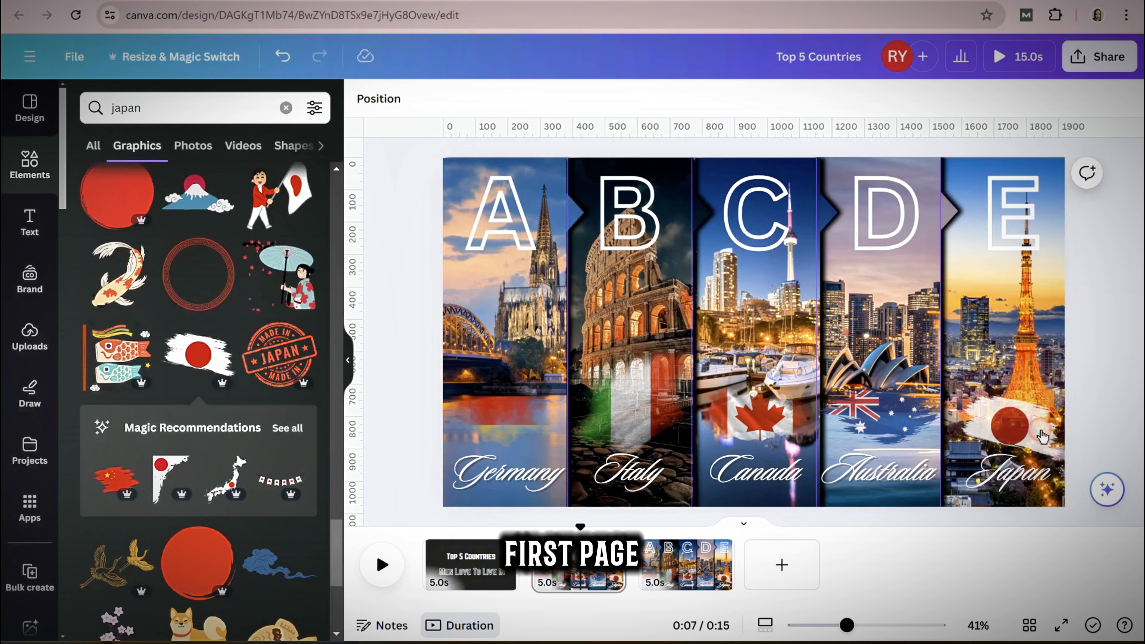
drag(782, 537, 621, 513)
key(Delete)
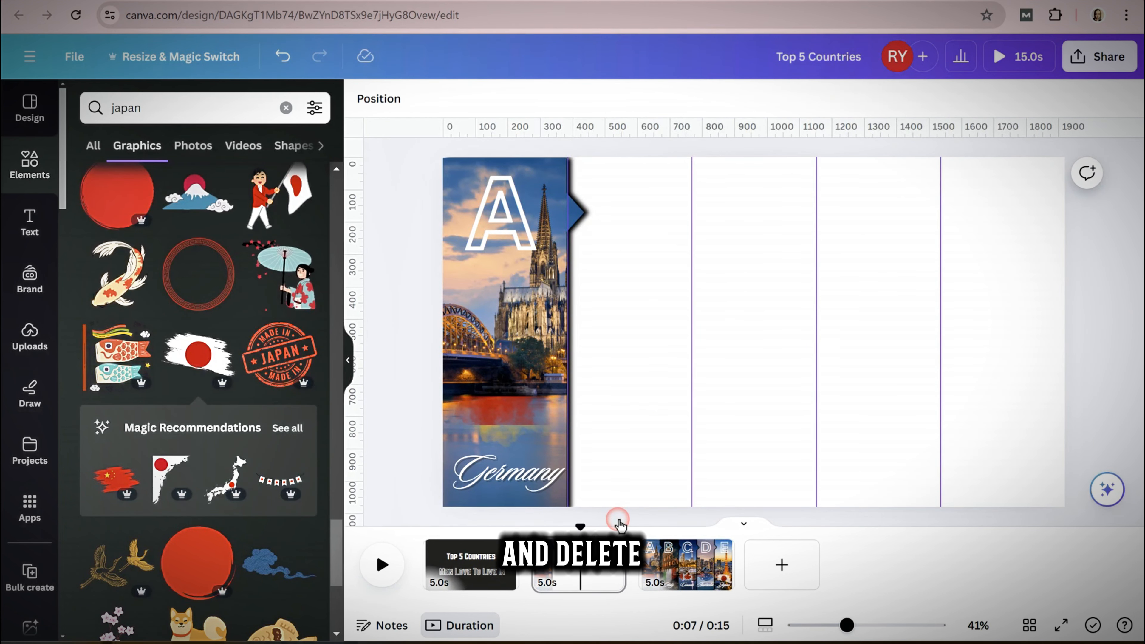
Set the Germany-only page's background to the dark grey from the Earn With Design Logo palette.
click(734, 253)
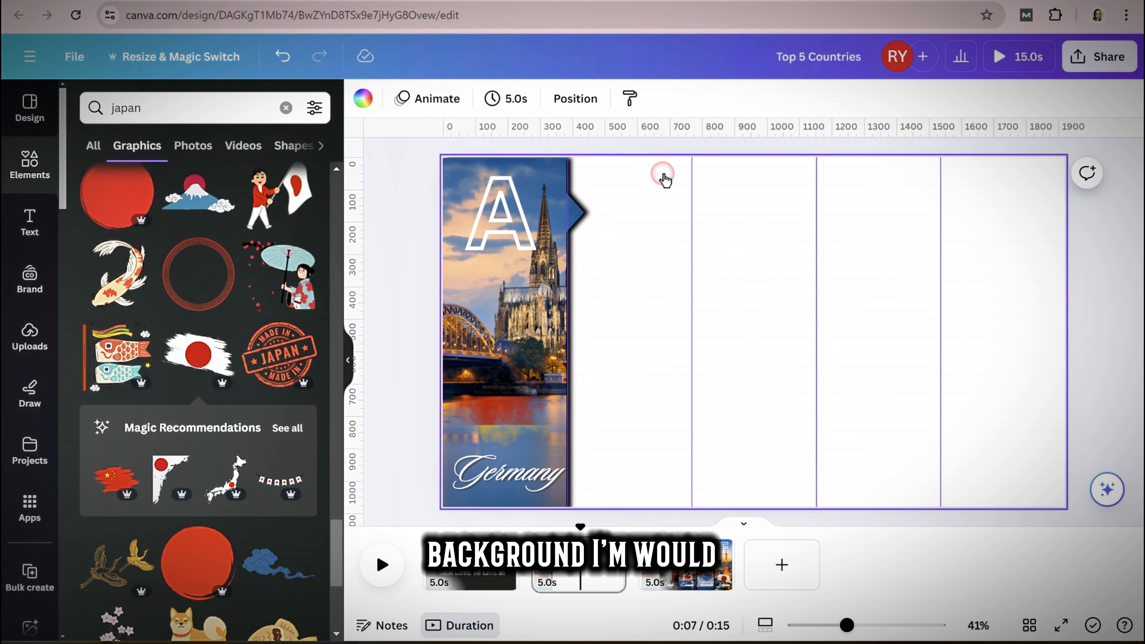
click(361, 100)
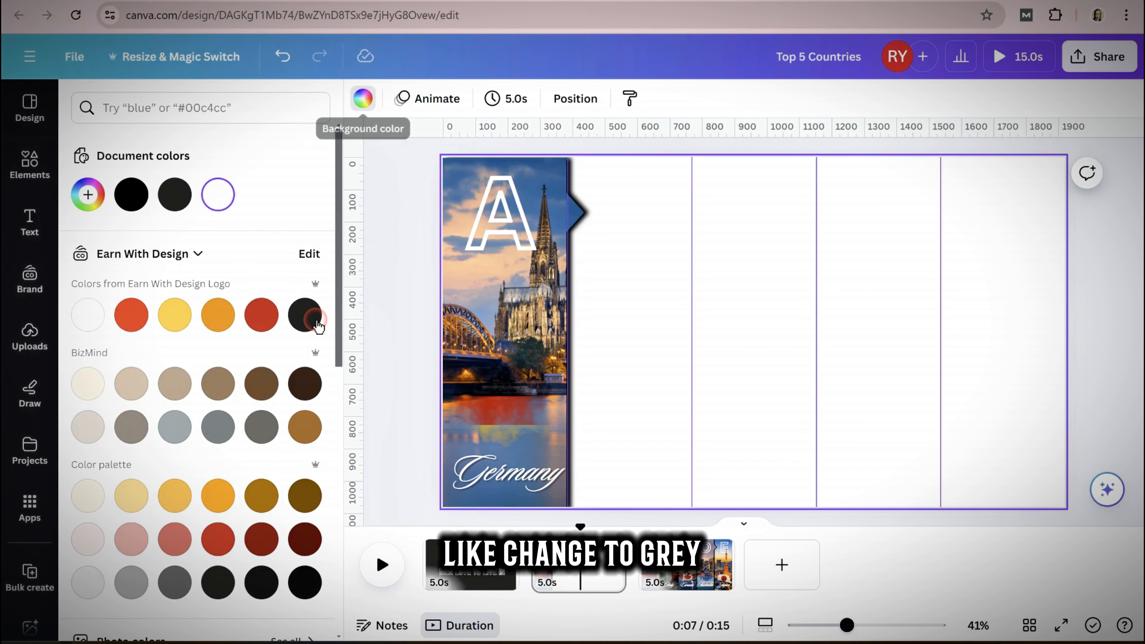
click(318, 326)
click(396, 225)
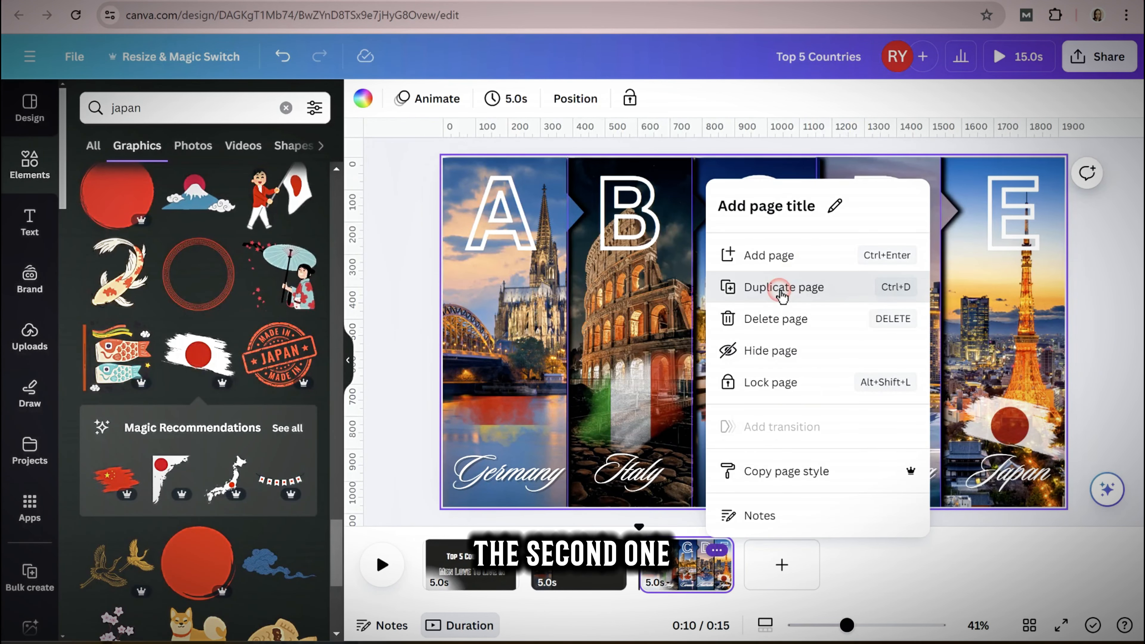
Duplicate the five-column page and delete the Canada, Australia and Japan columns from the first of the two copies.
click(782, 285)
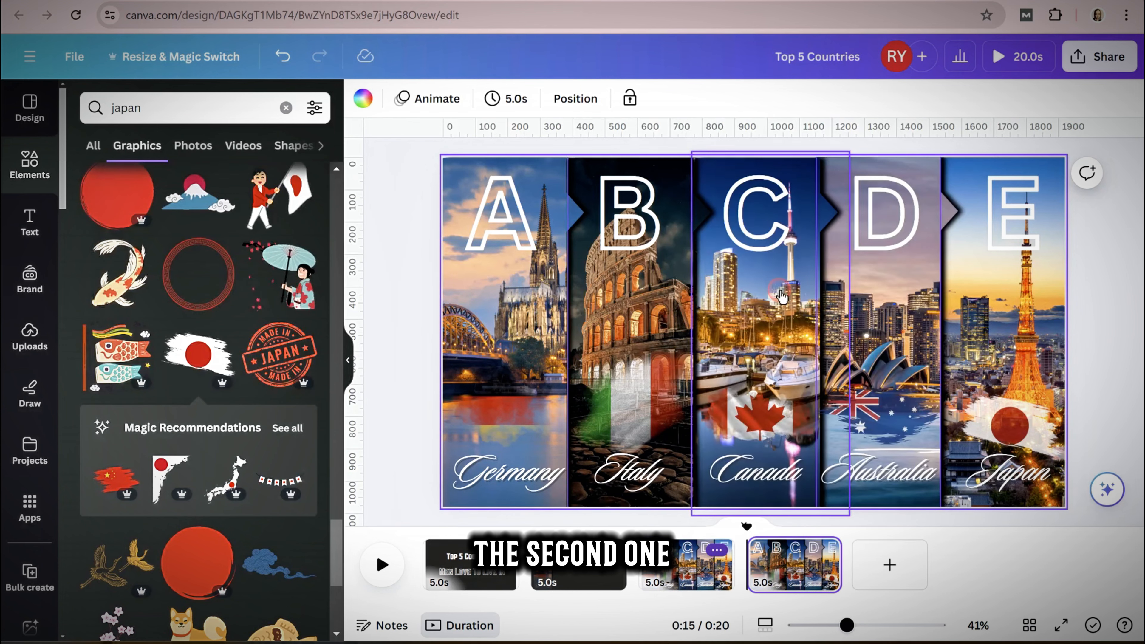
click(694, 566)
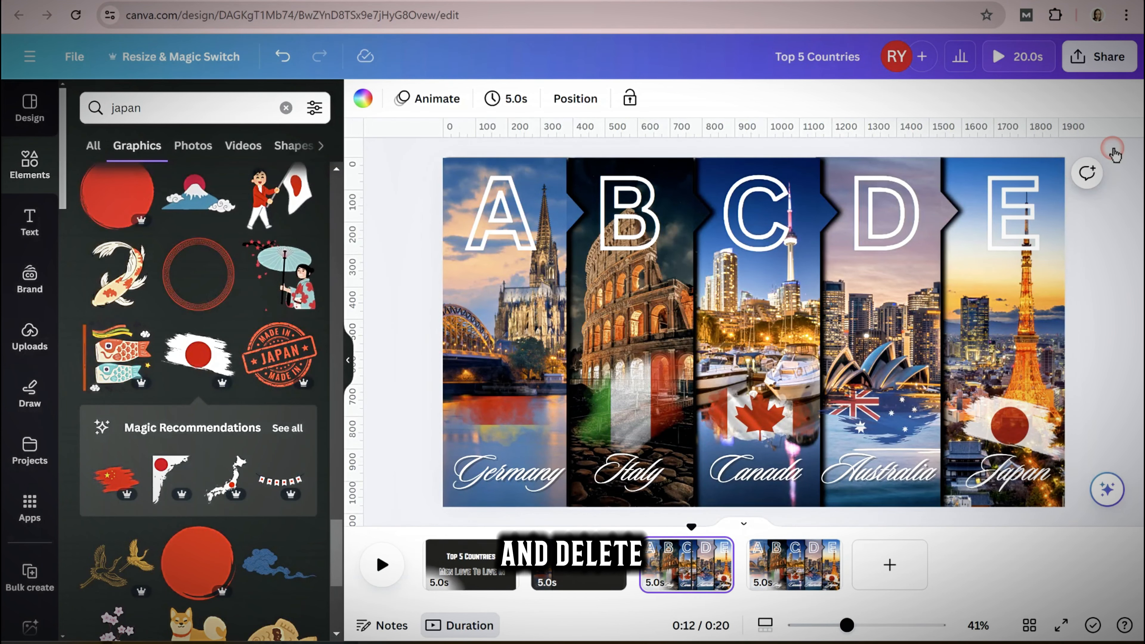
drag(1126, 142, 789, 515)
key(Delete)
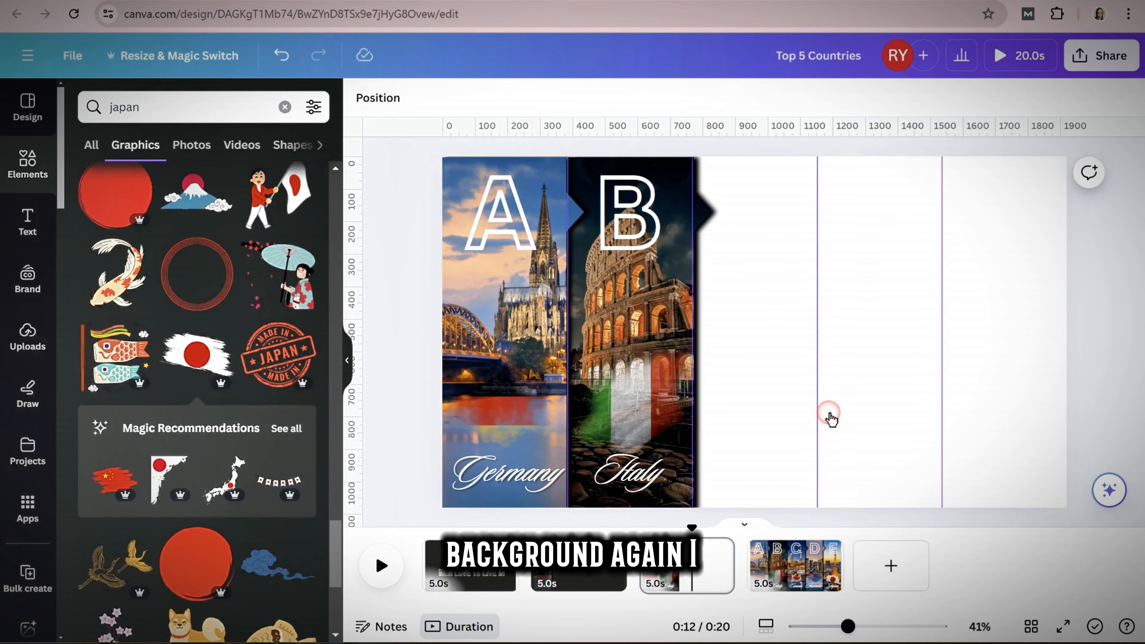
Set the background of the Germany and Italy page to the dark grey from the Earn With Design Logo colors.
click(759, 304)
click(350, 93)
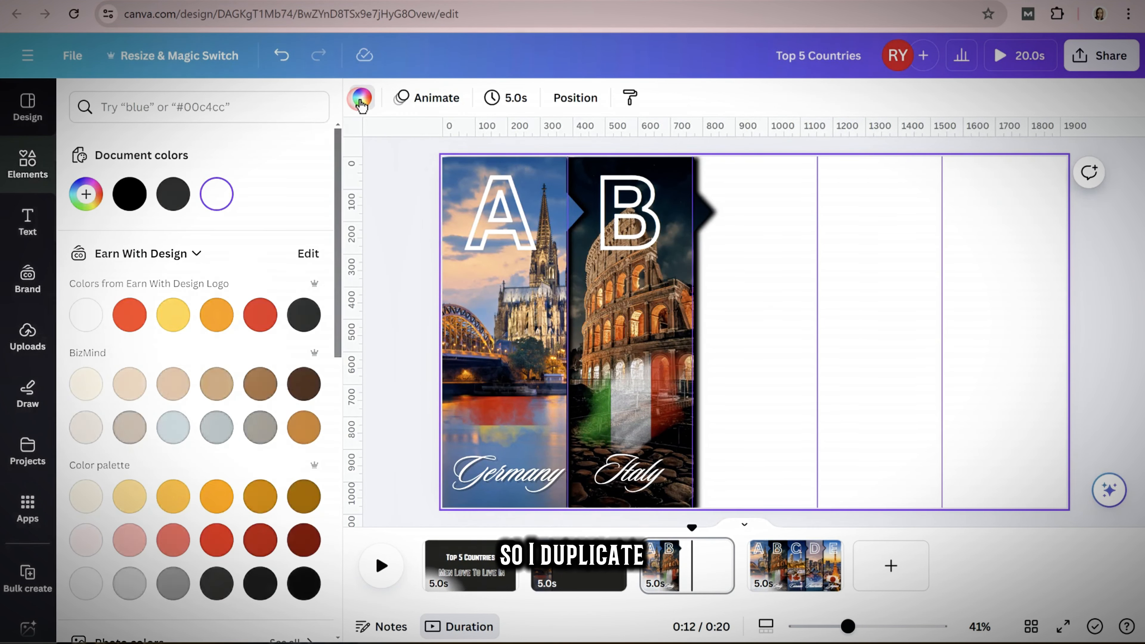
click(303, 314)
Duplicate the full five-column page again and delete the Australia and Japan columns from the first of the two copies.
click(831, 556)
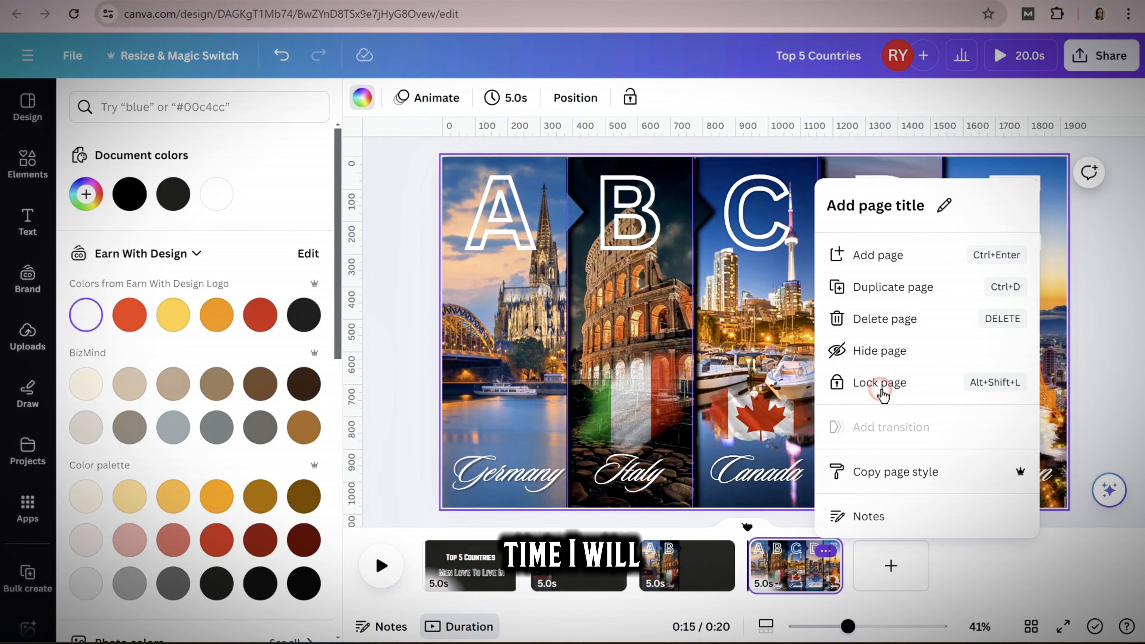
click(879, 287)
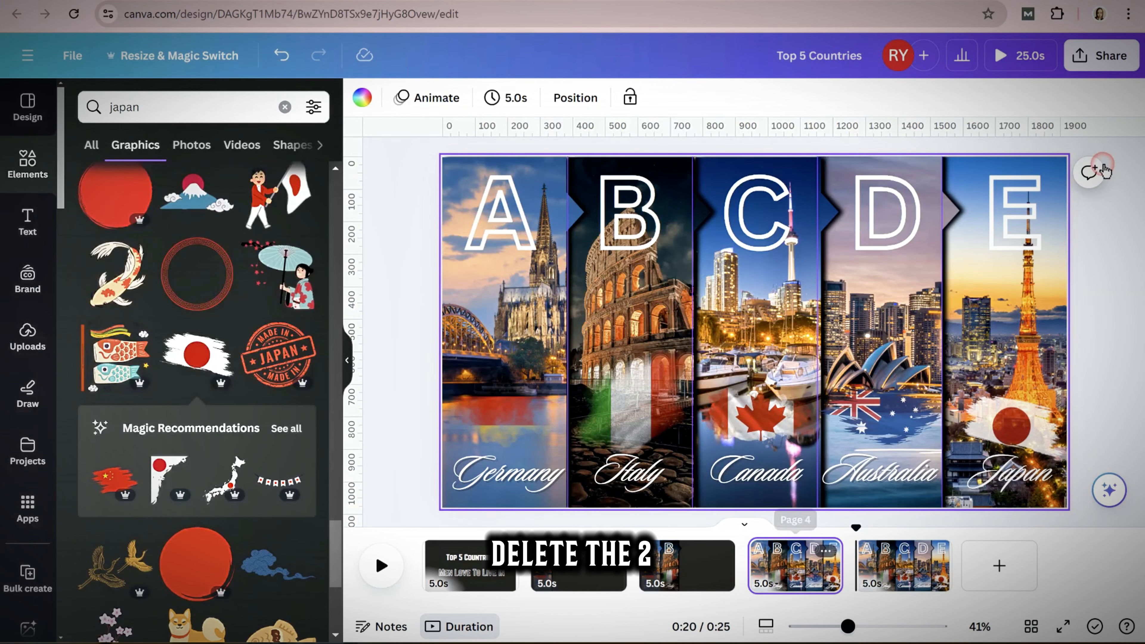
drag(1140, 147, 879, 514)
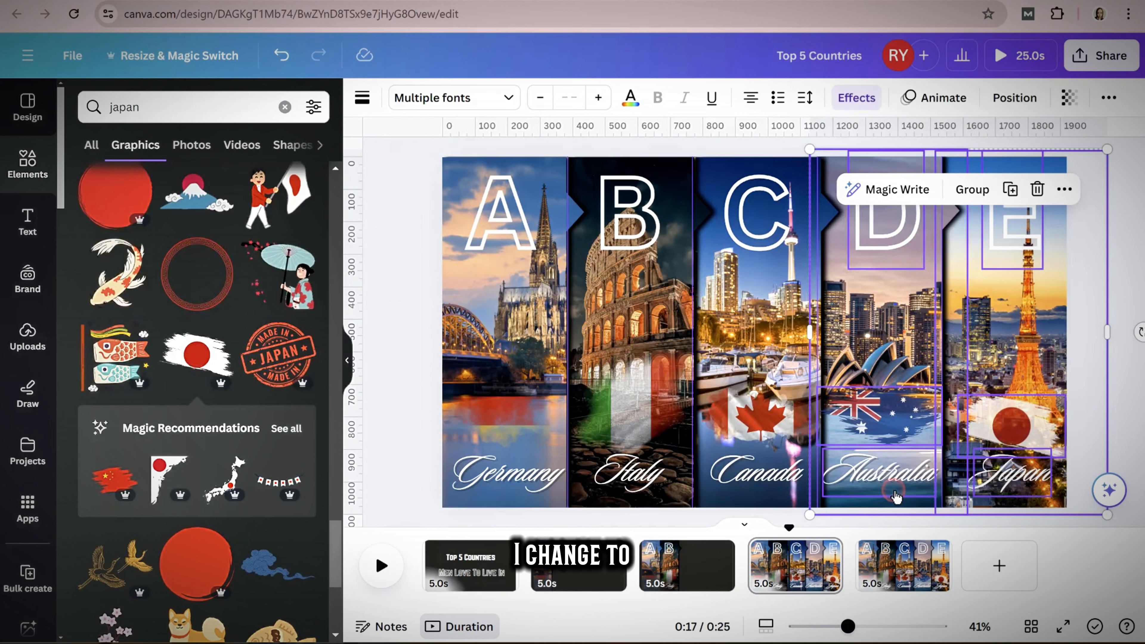
key(Delete)
Set the background of the Germany, Italy and Canada page to the dark grey from the Earn With Design Logo colors.
click(900, 404)
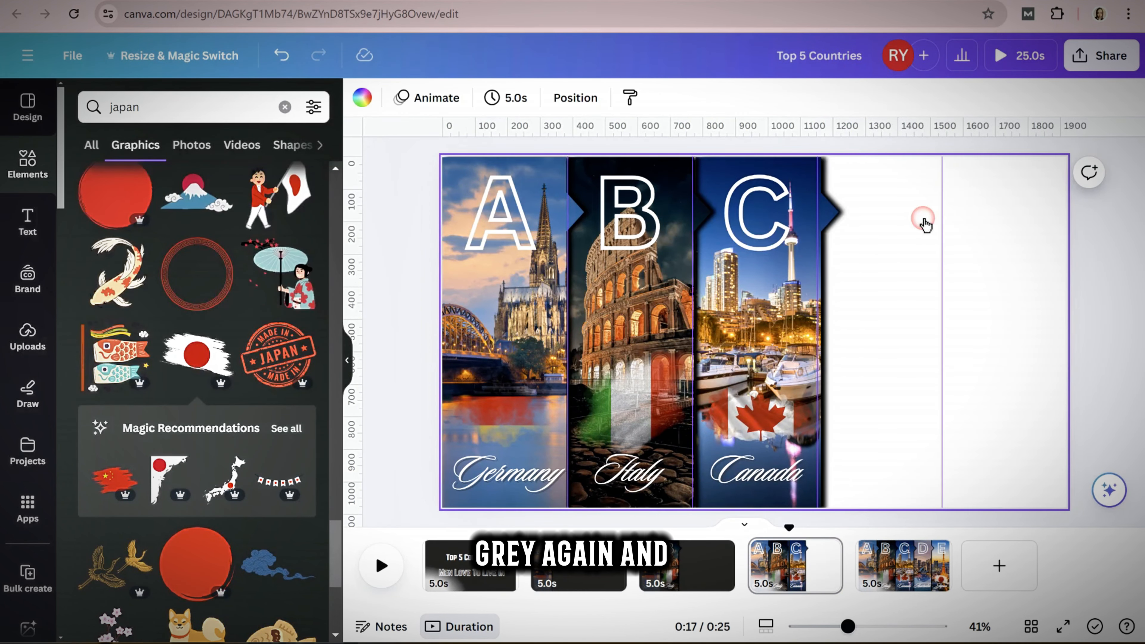
click(362, 97)
click(303, 314)
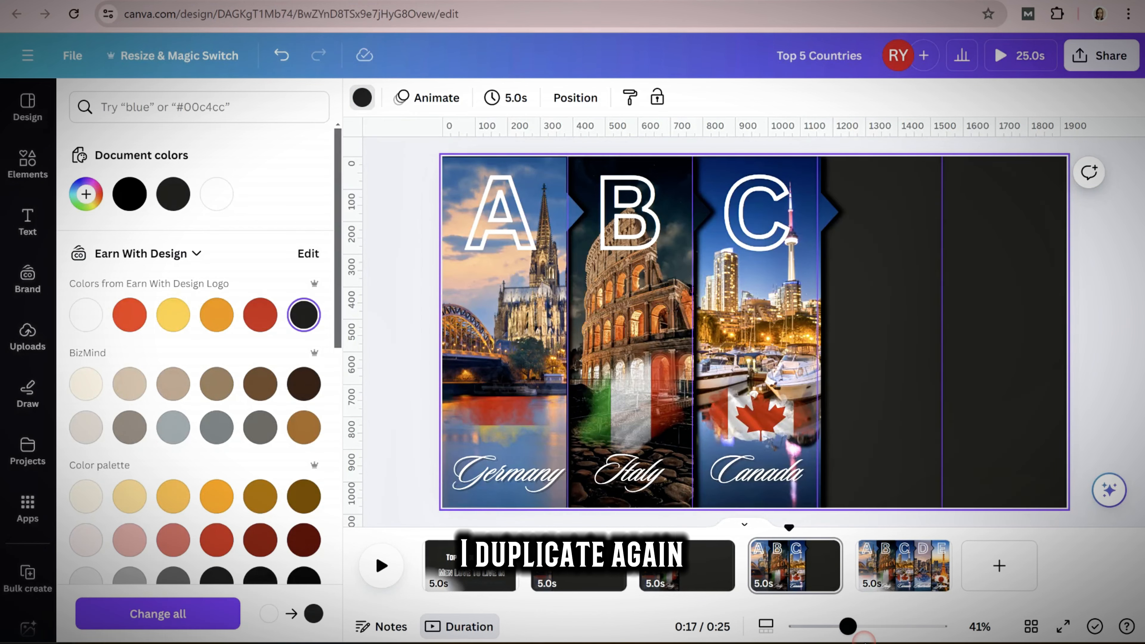
Duplicate the five-column page once more and delete the Japan column from the last page.
click(935, 551)
click(972, 287)
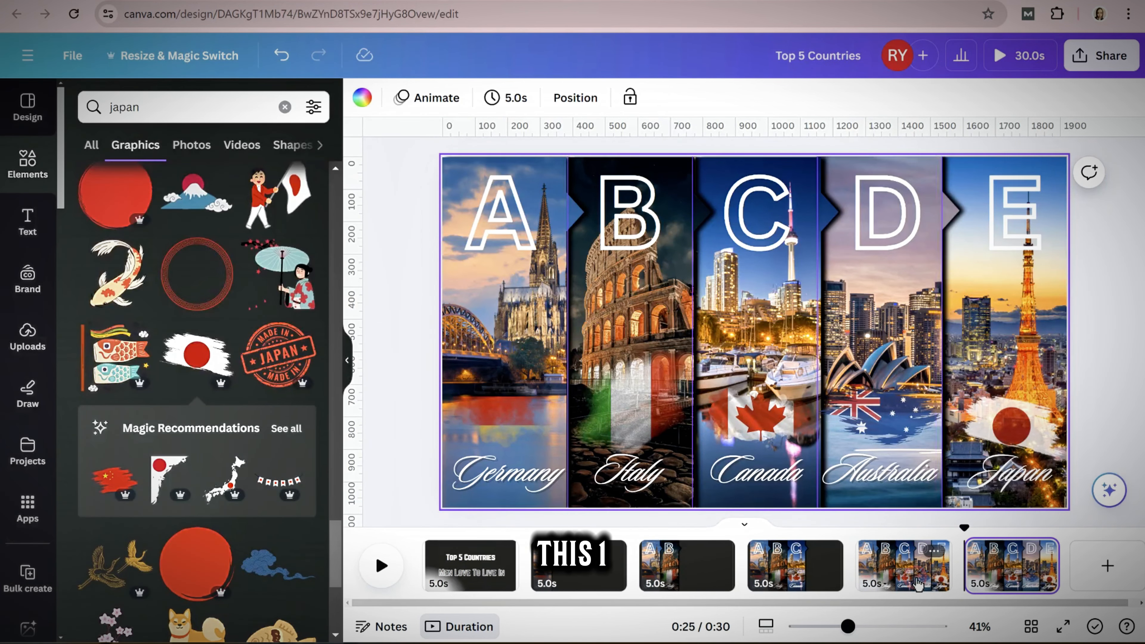
drag(1104, 259, 972, 517)
key(Delete)
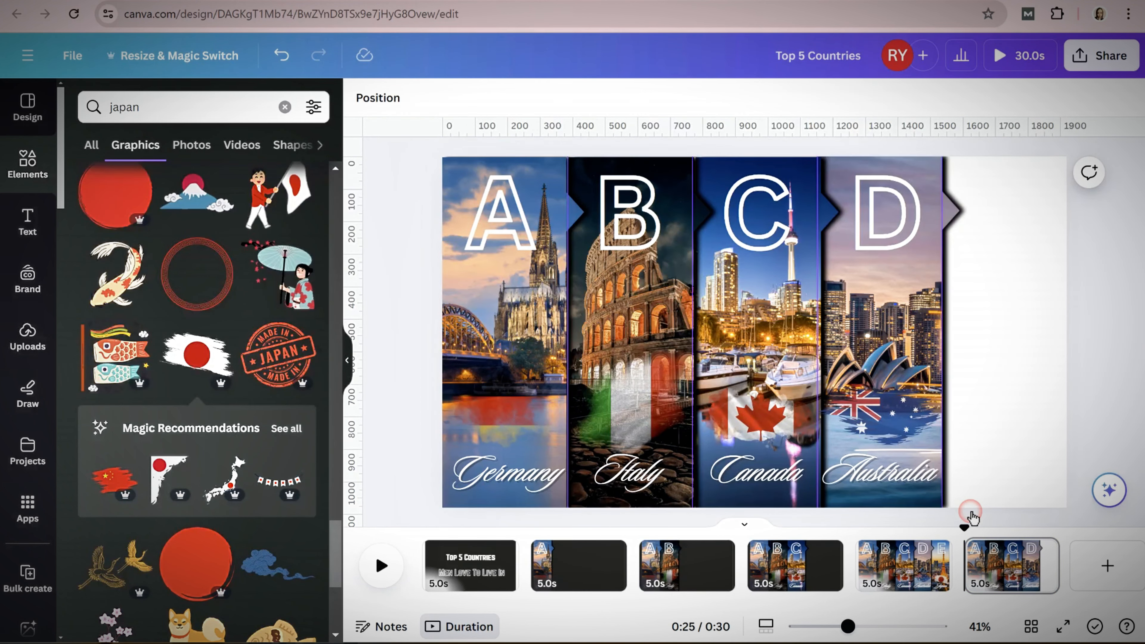
Set the background of the four-column page to the same dark grey.
click(1017, 327)
click(363, 98)
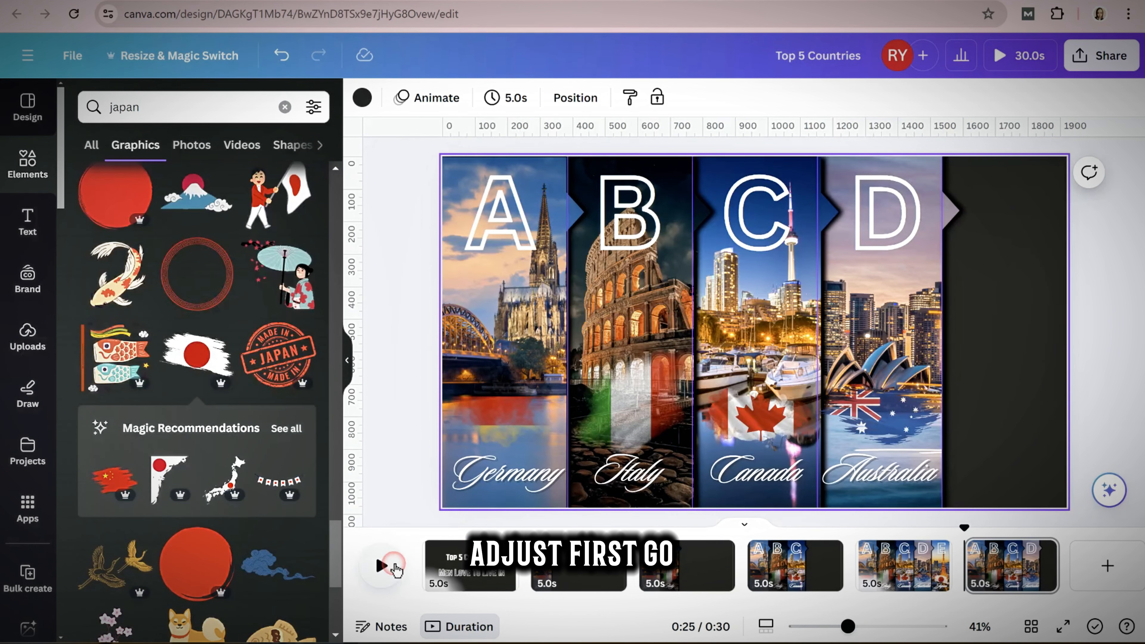
Set the title page's timing to 2.0 seconds and apply it to all pages.
click(472, 557)
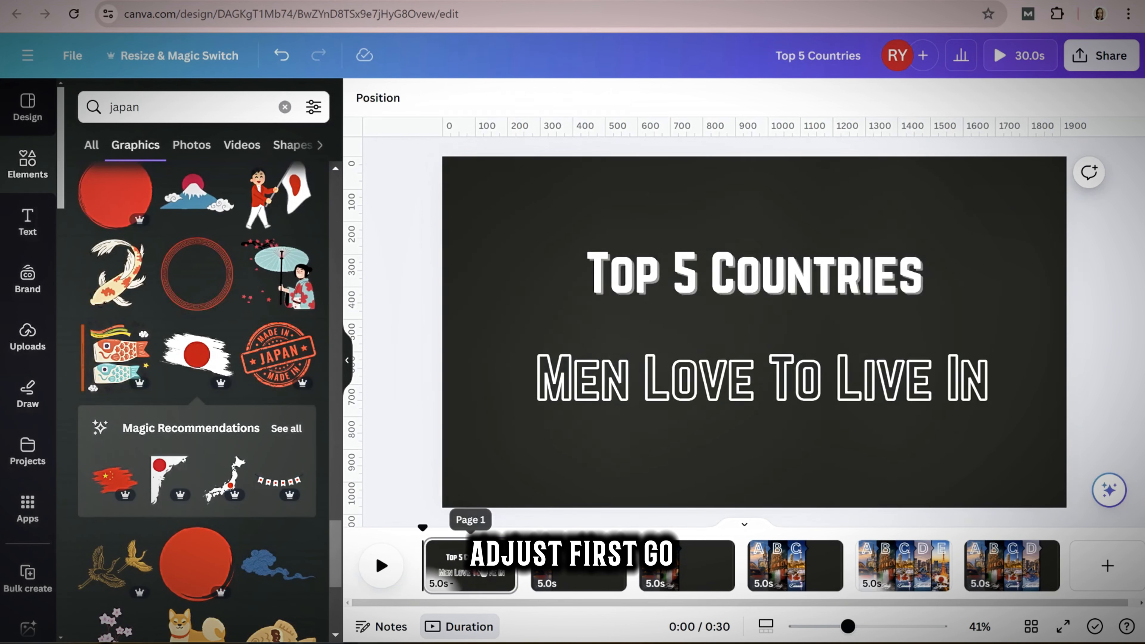
click(509, 100)
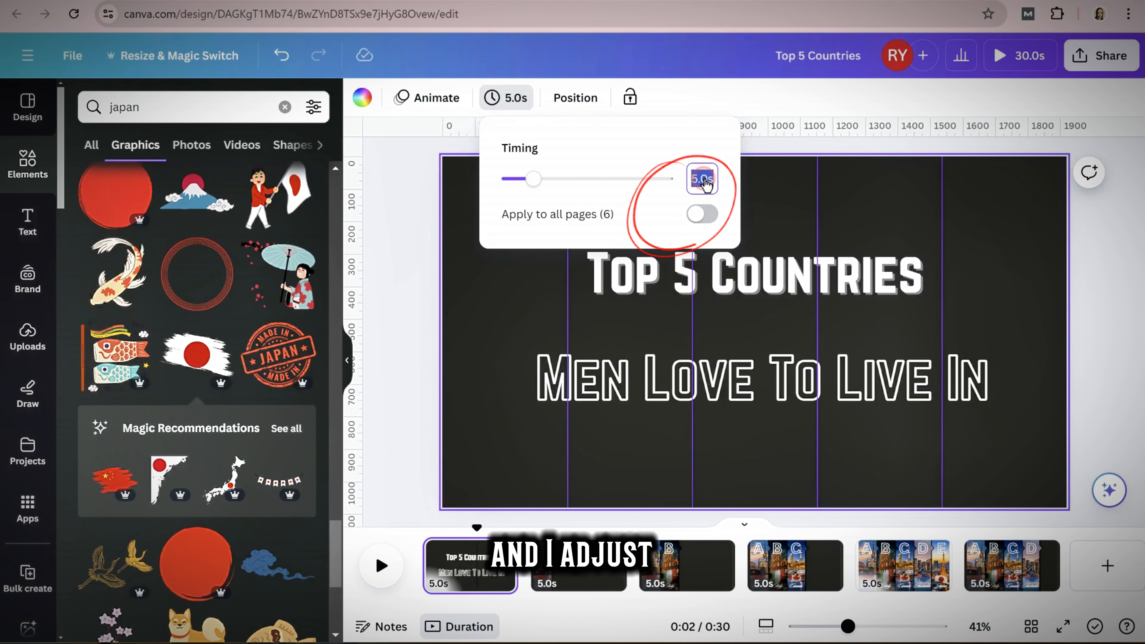
text(2)
click(701, 214)
click(399, 196)
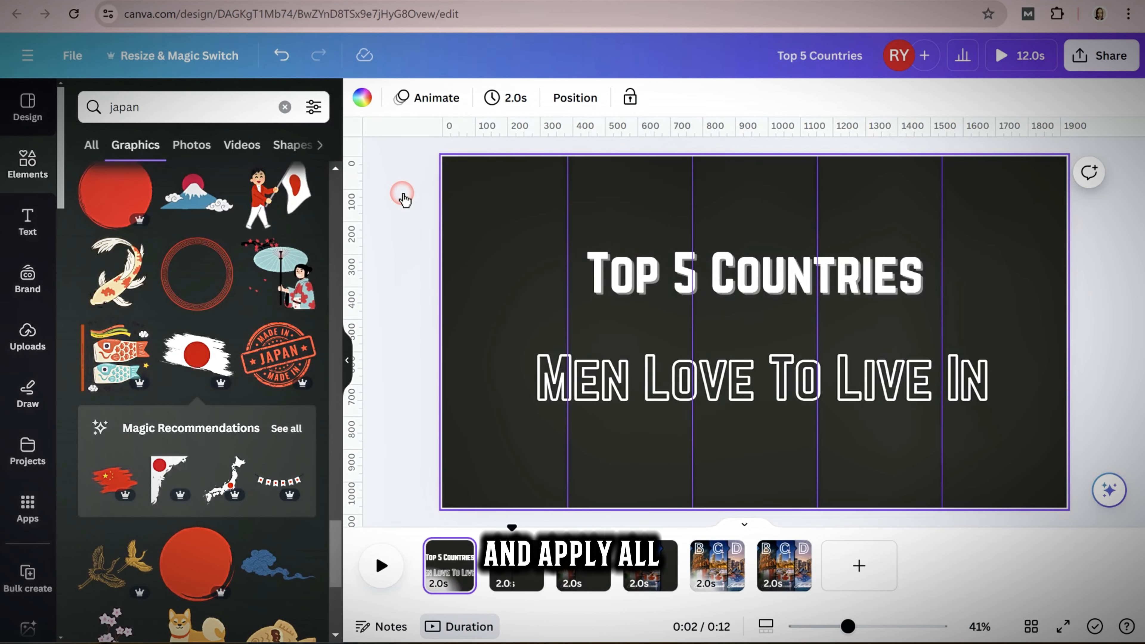
Apply the Match & Move transition between all pages and play the video to preview it.
click(494, 581)
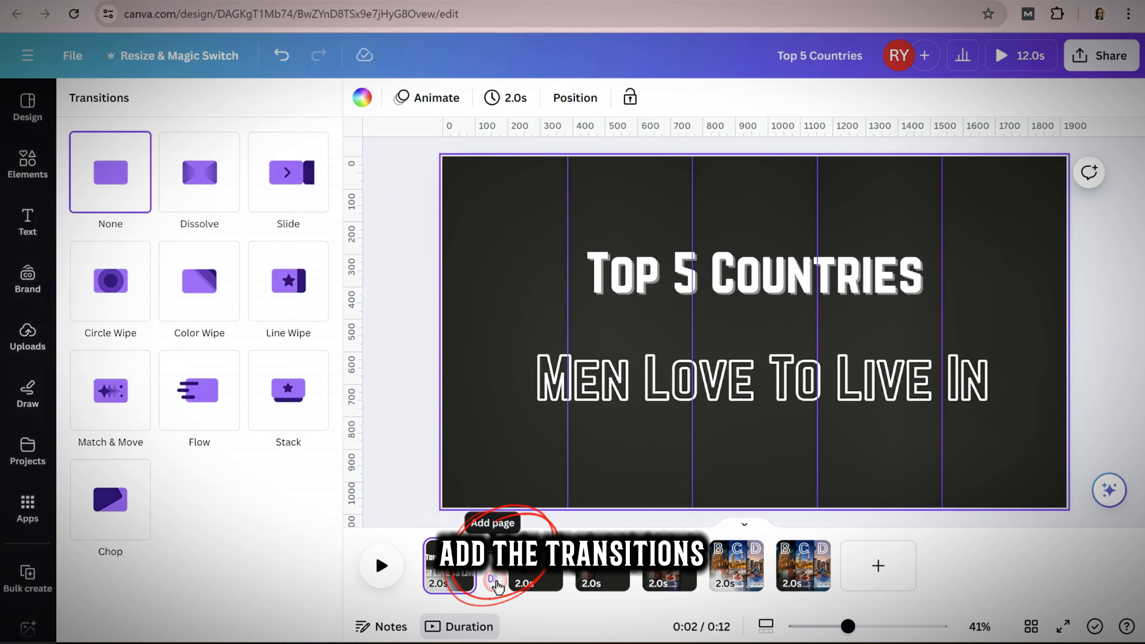
click(127, 403)
click(180, 614)
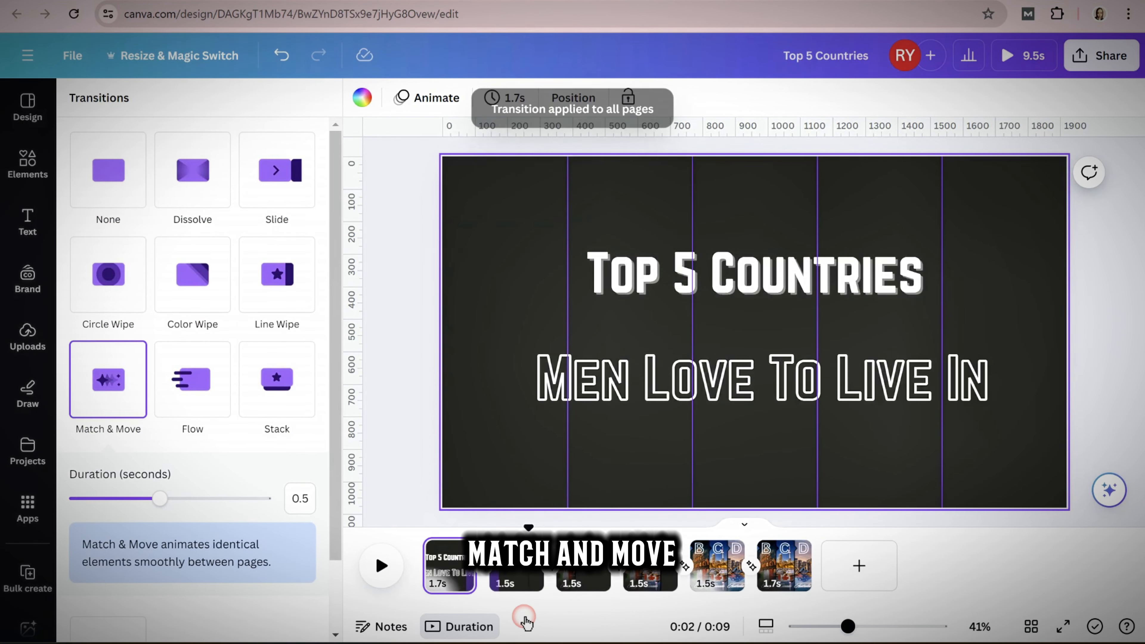
click(396, 568)
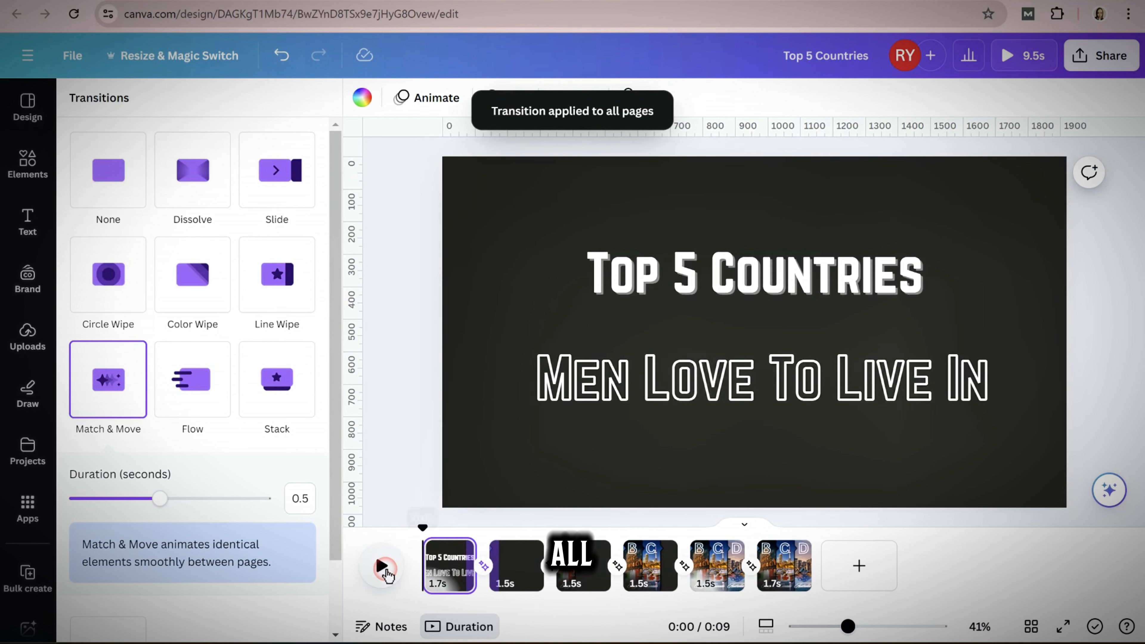
click(378, 563)
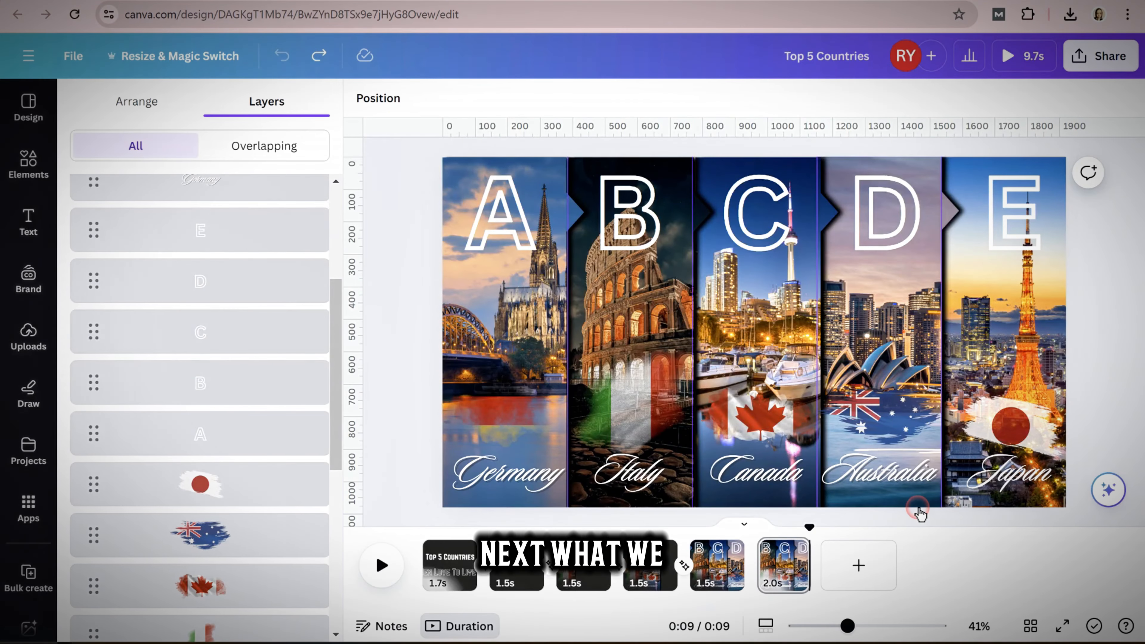
Select the letter A, the German flag and the Germany heading together on the final five-column page.
click(527, 227)
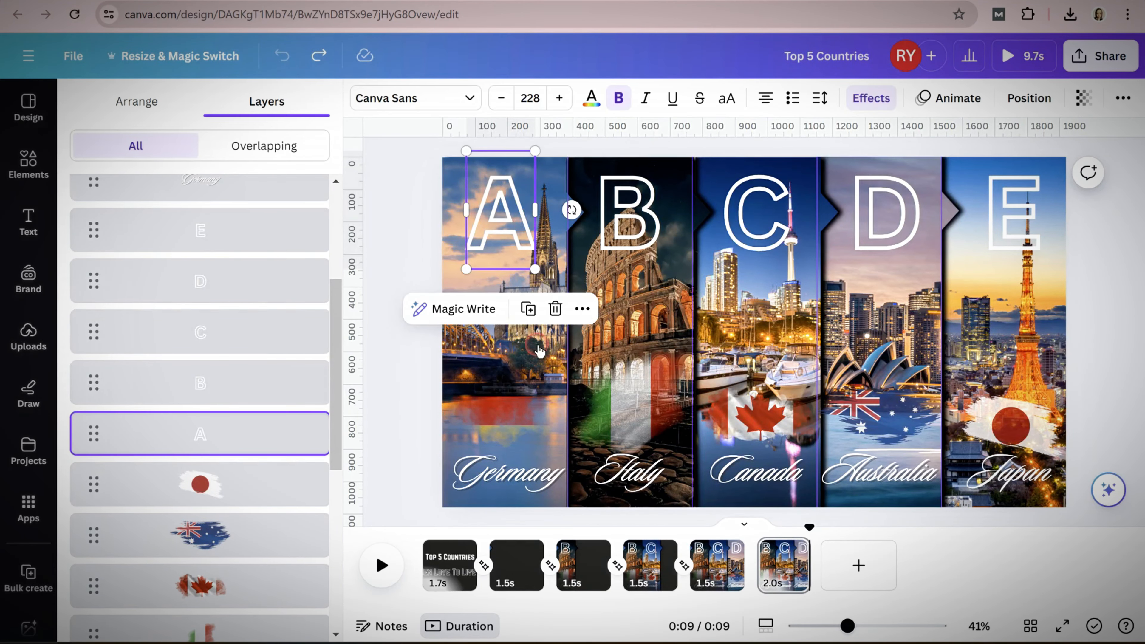
shift+click(516, 472)
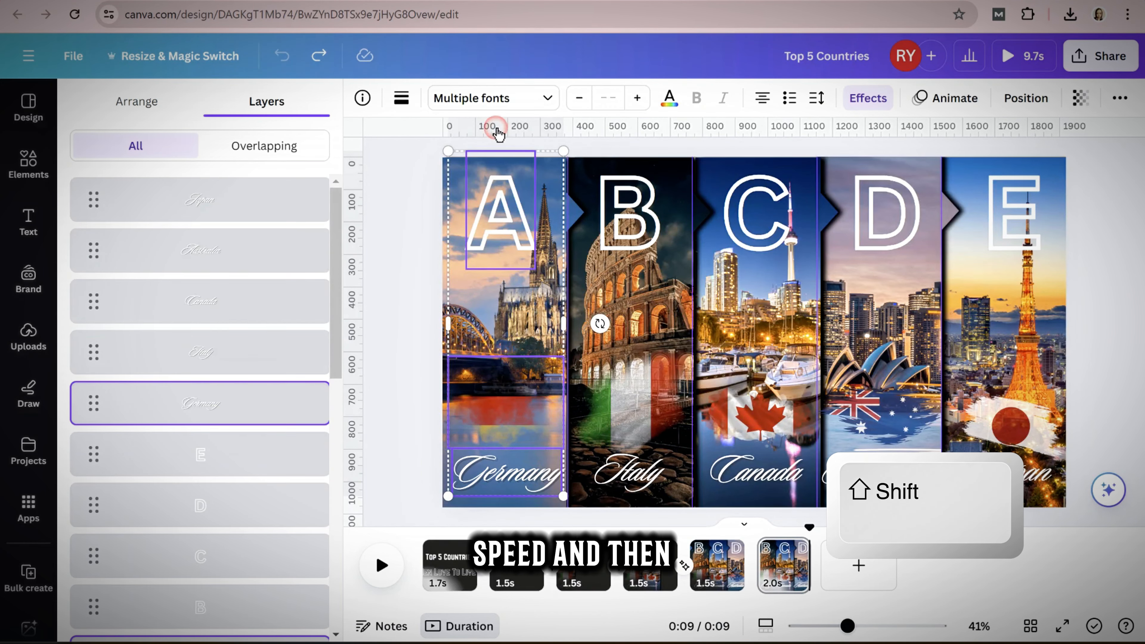